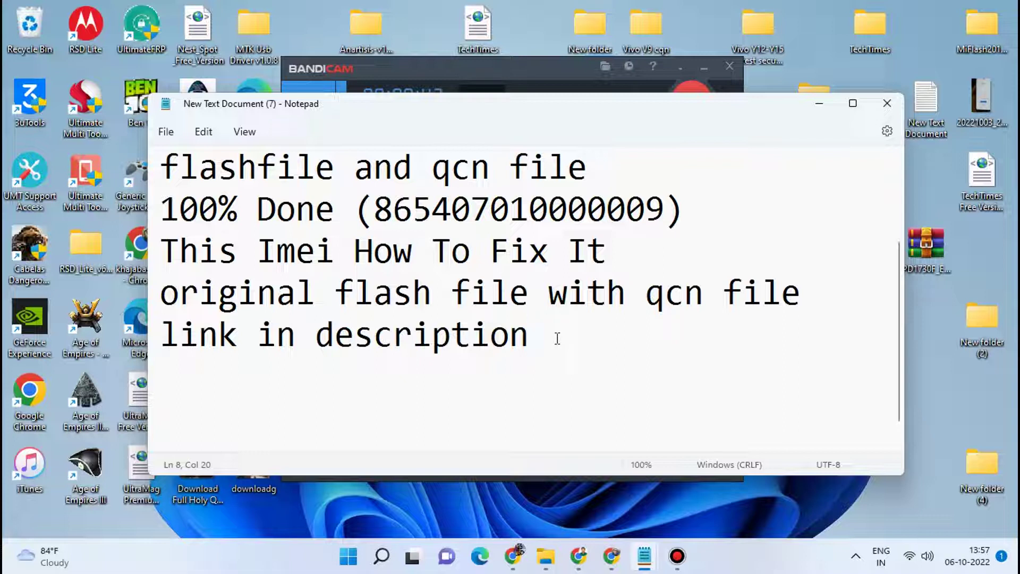
Add the lines "all link in description" and "first install qualcomm driver" at the end of the note
scroll(547, 370, "down", 1)
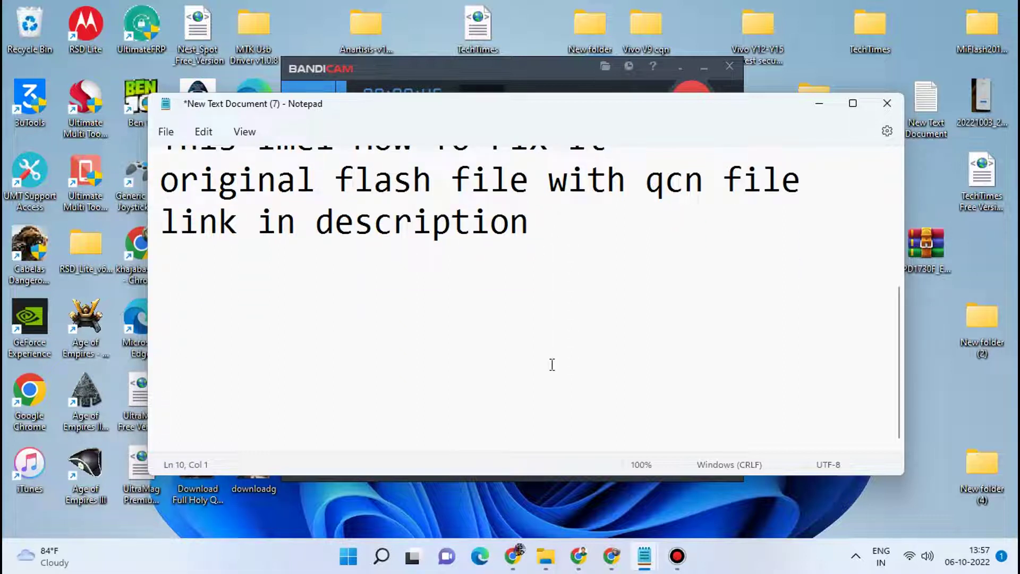
type("all link in description")
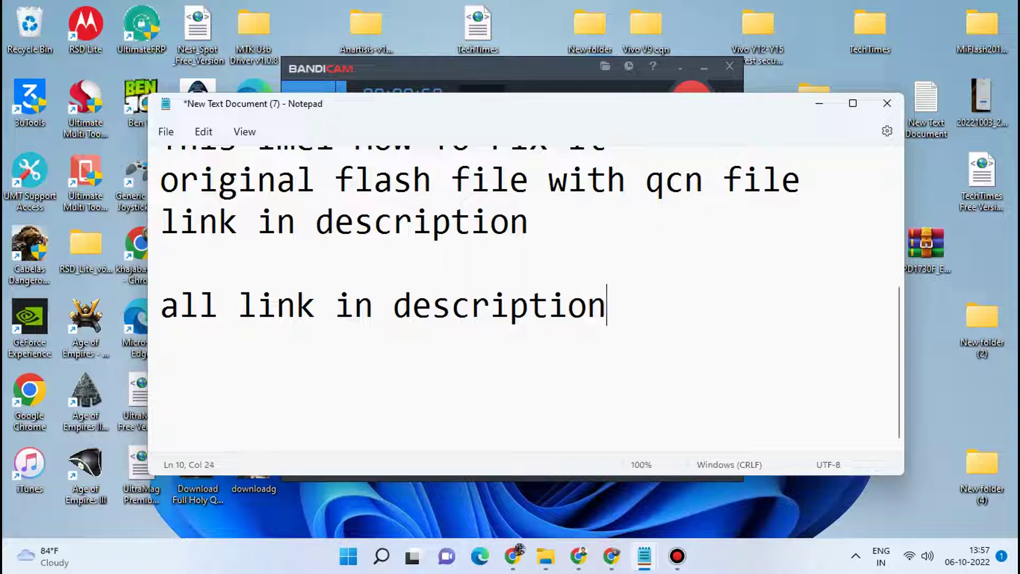
key("Return")
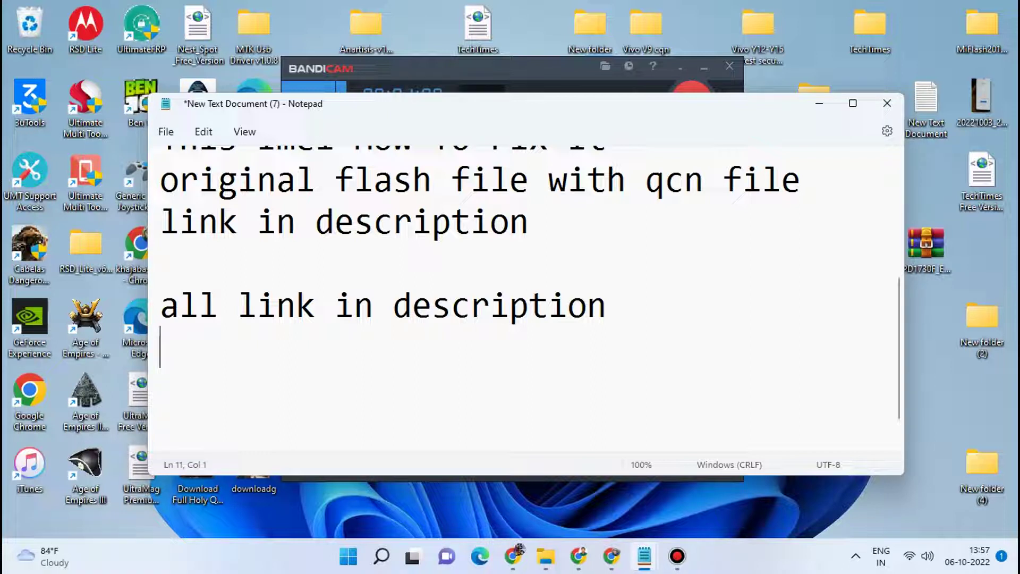
type("firs")
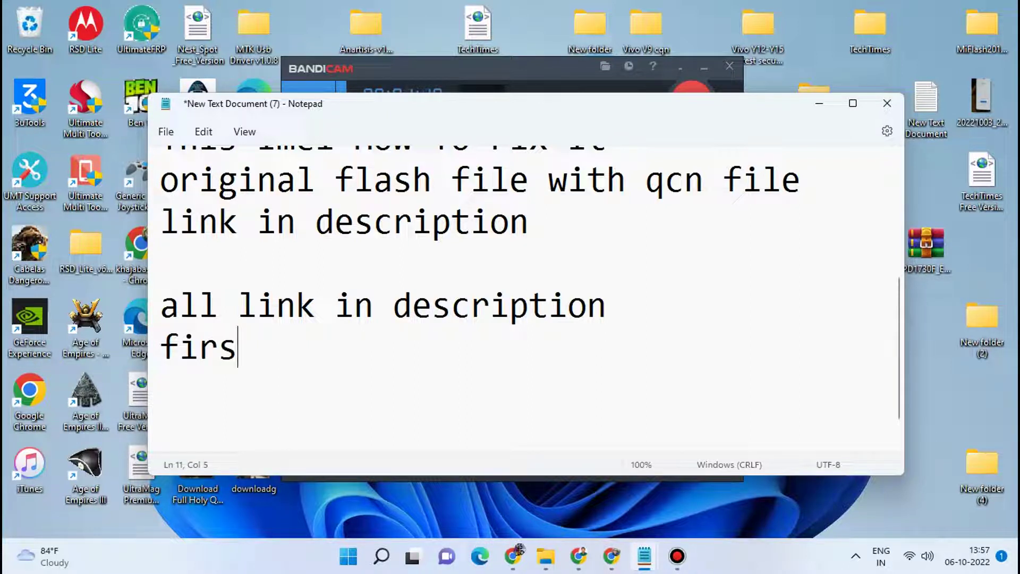
type("t in")
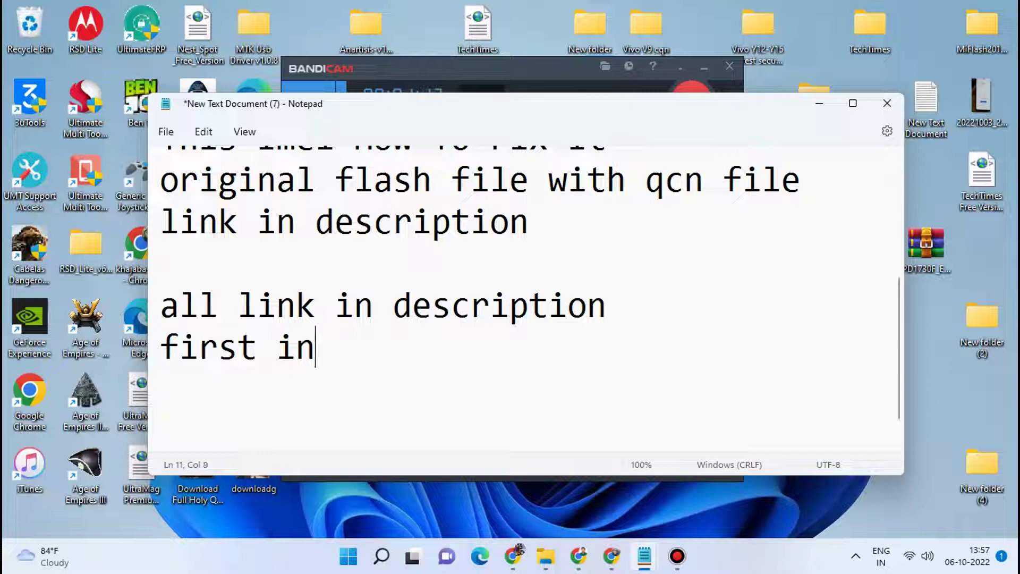
type("stall ")
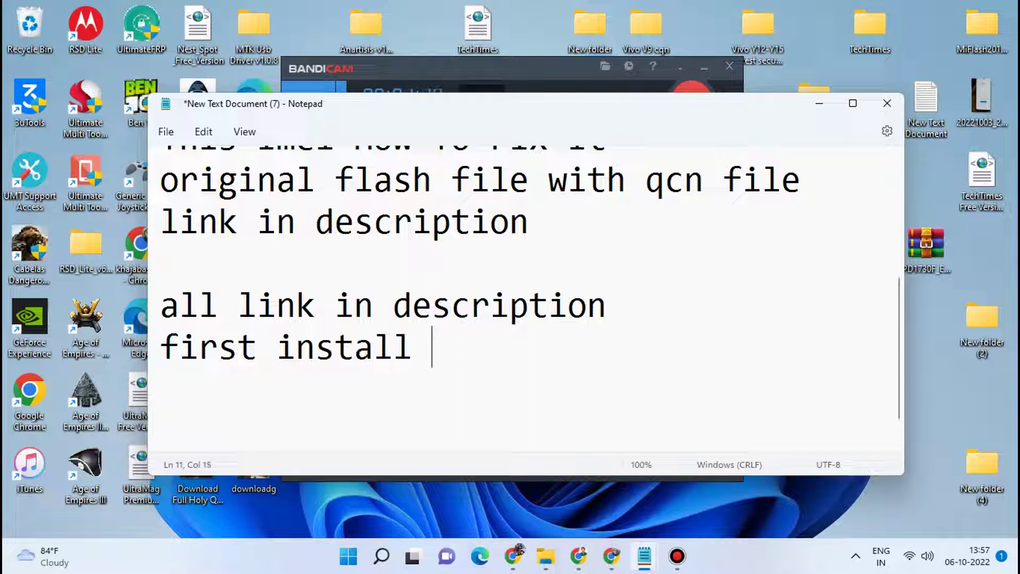
type("qualcomm driver")
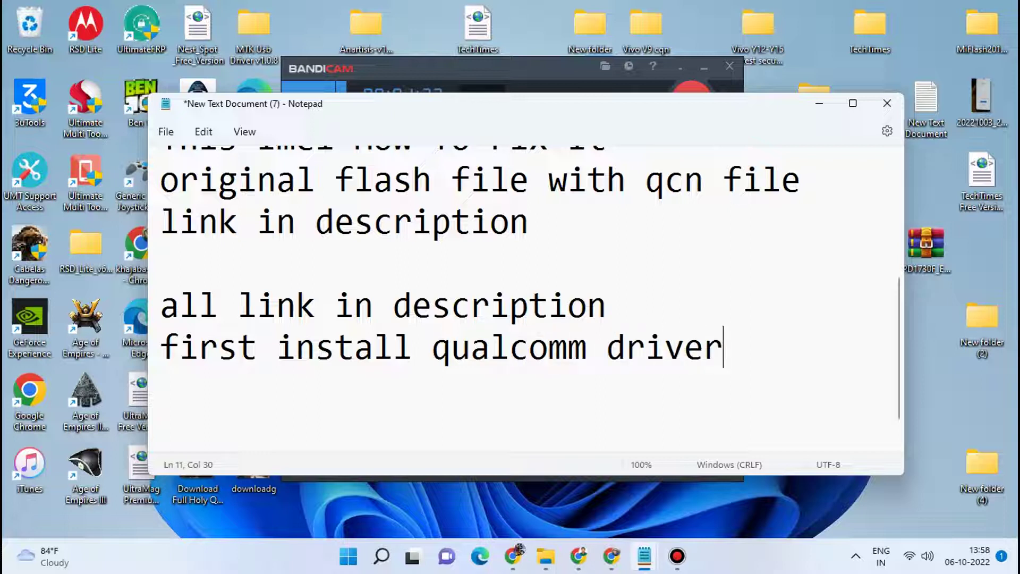
Add the line "download original flash file and qcn file" below the qualcomm driver line
key("Return")
type("ori")
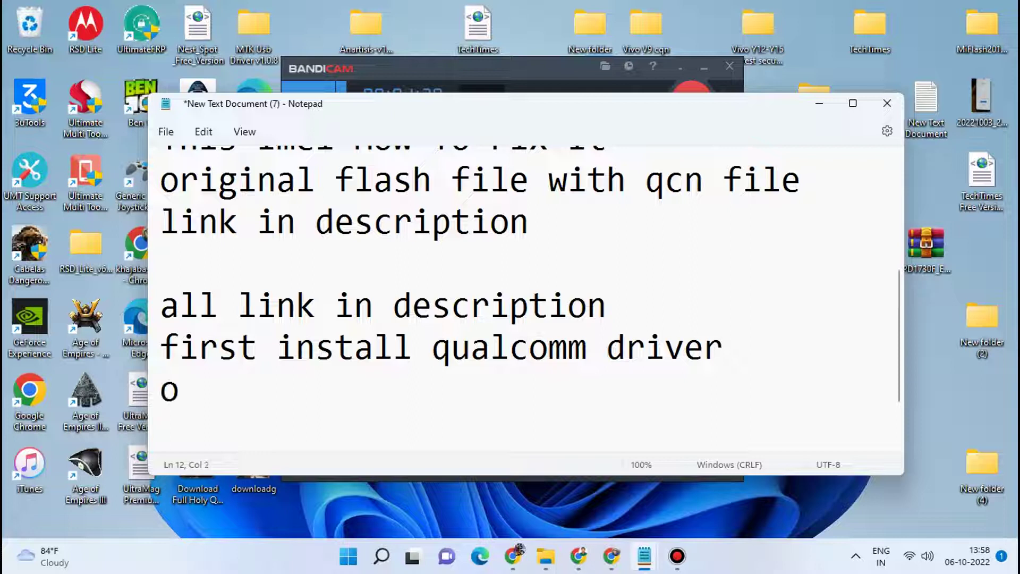
type("gi")
key("BackSpace")
key("BackSpace")
key("BackSpace")
key("BackSpace")
key("BackSpace")
type("download ori")
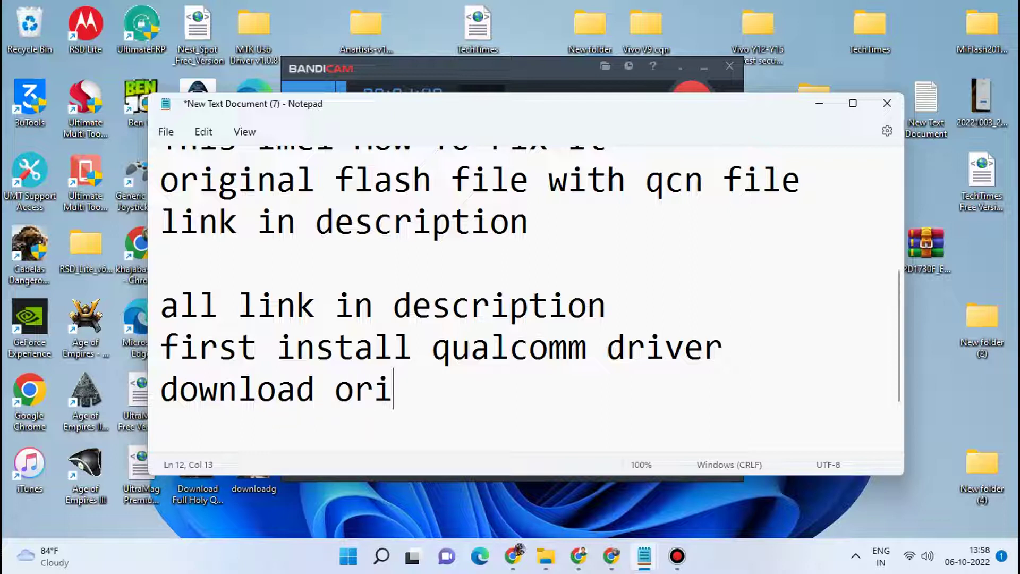
type("ginal flash fil")
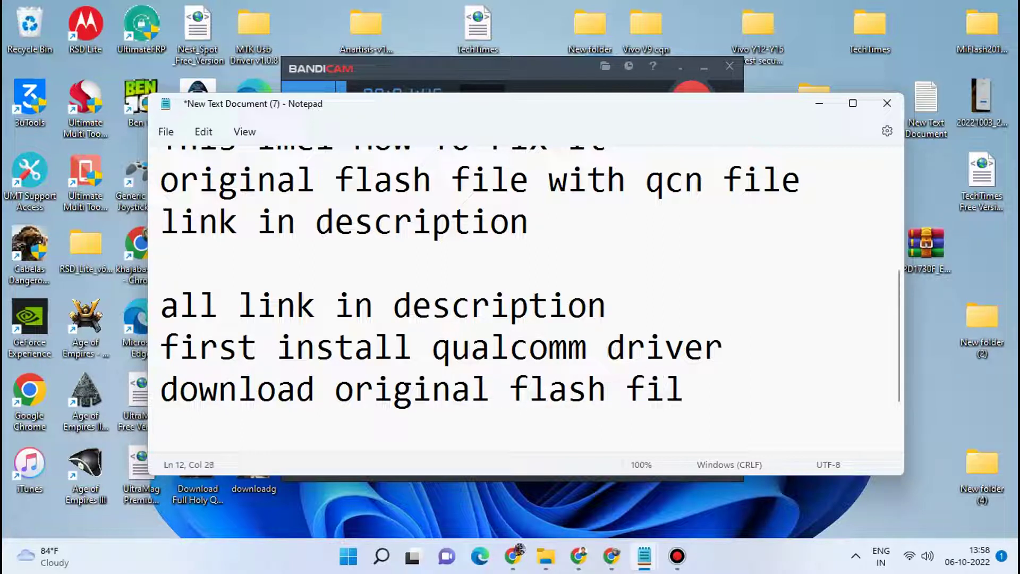
type("e an")
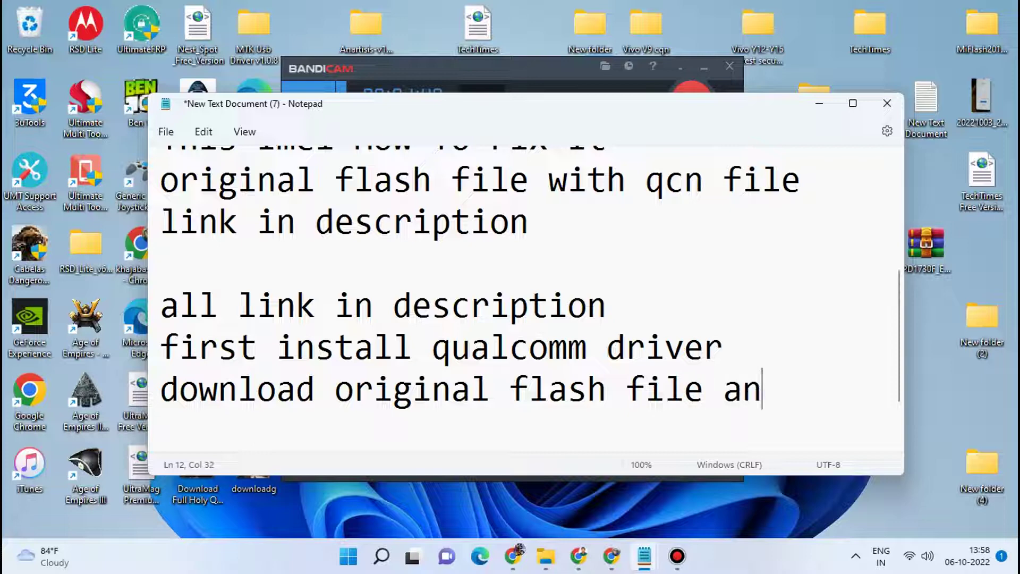
type("d qc")
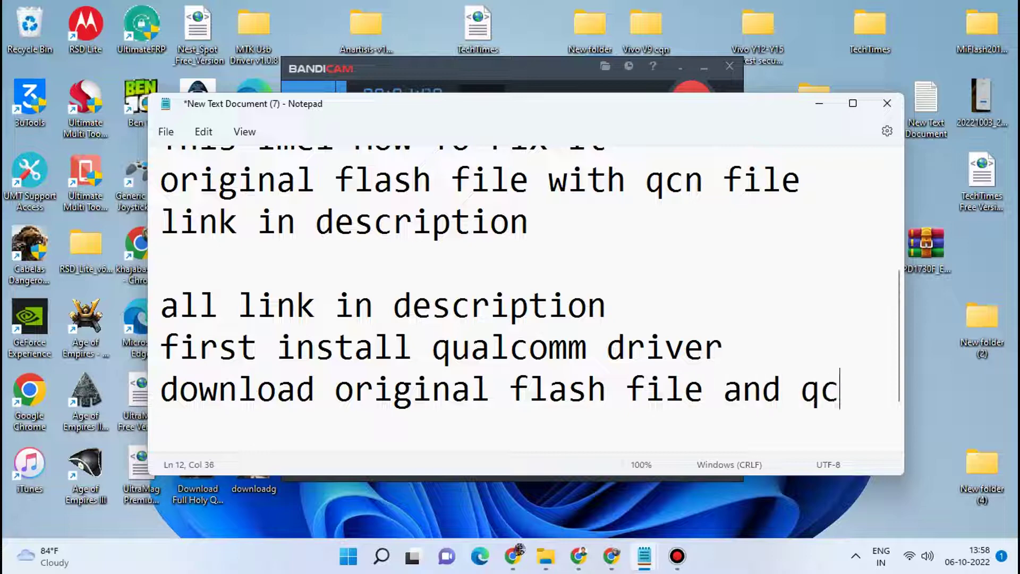
type("n file")
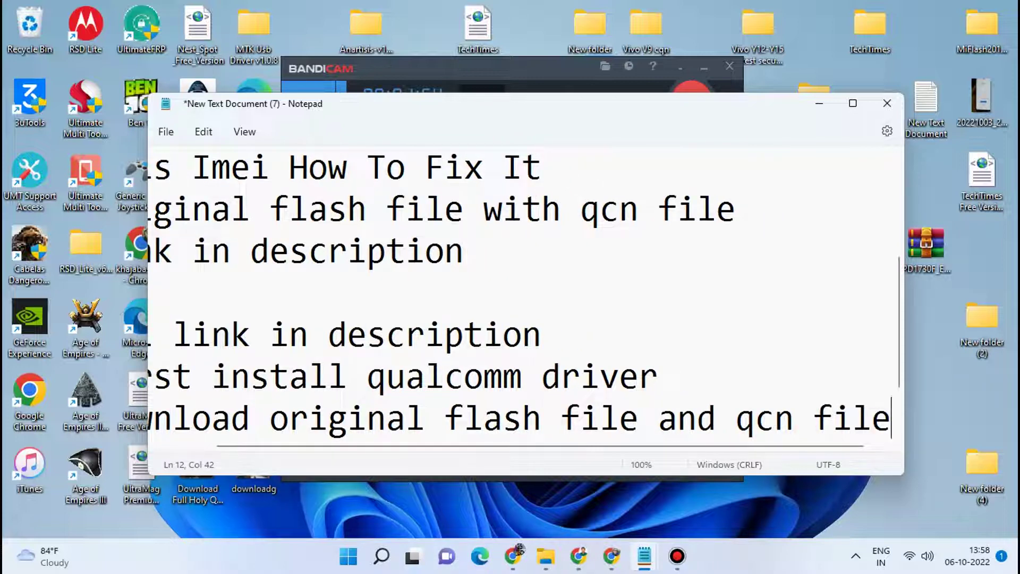
Add the line "open umt or qfil tool" at the end of the note
key("Return")
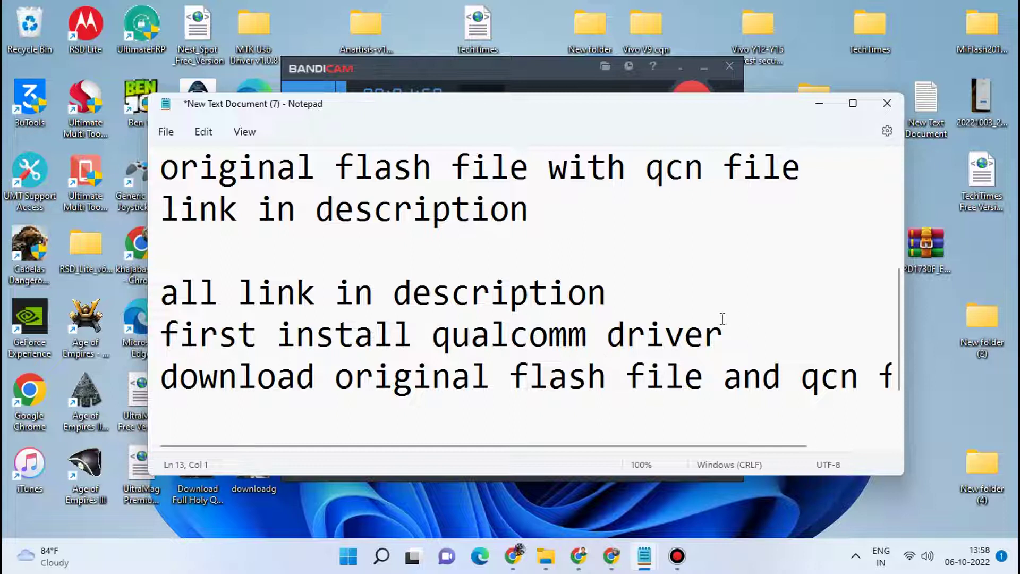
type("open umt ")
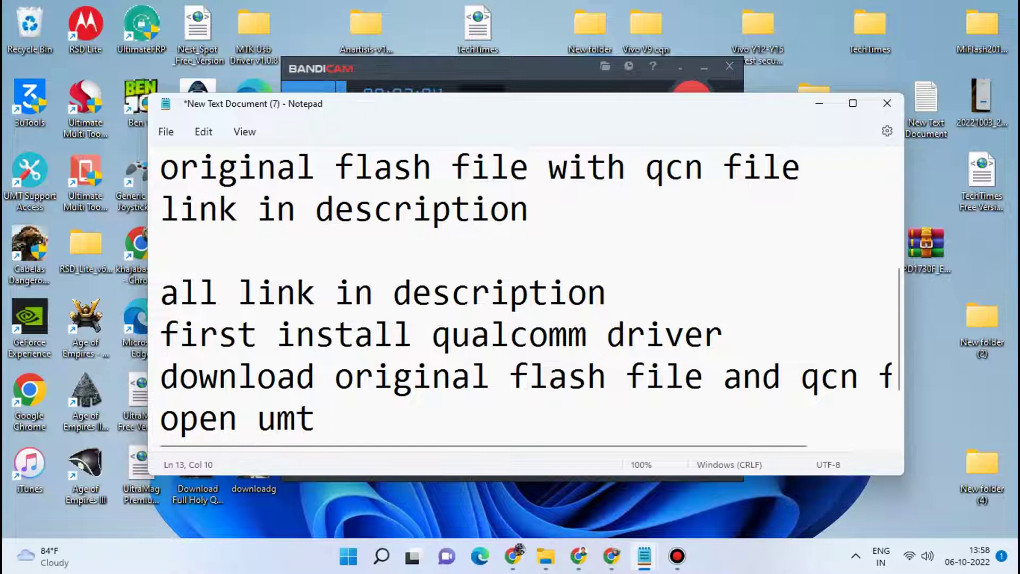
type("or qfi")
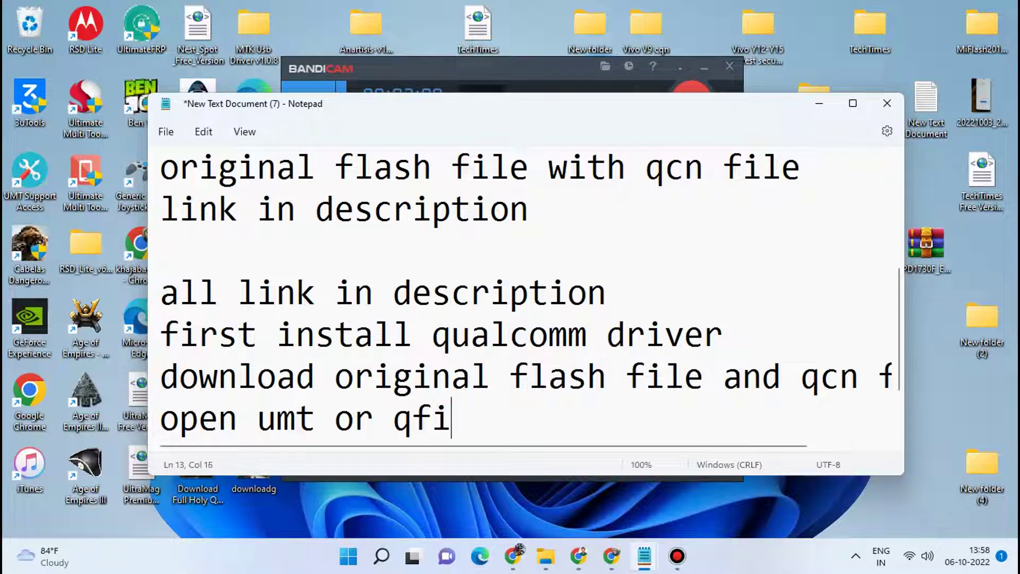
type("l tool")
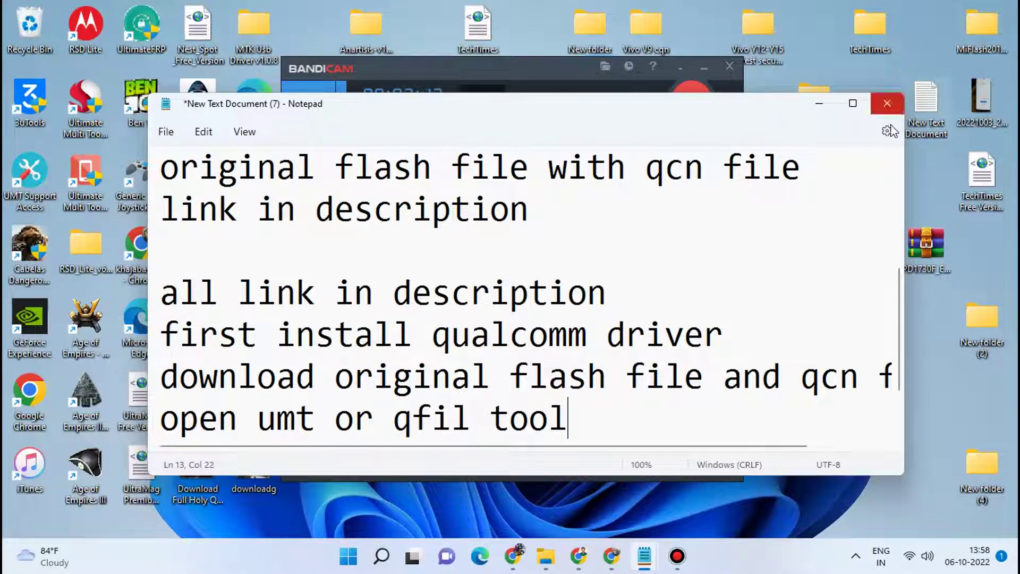
Clear the note and recorder window out of the way and run Ultimate Multi Tool - QcFire as administrator
left_click(819, 108)
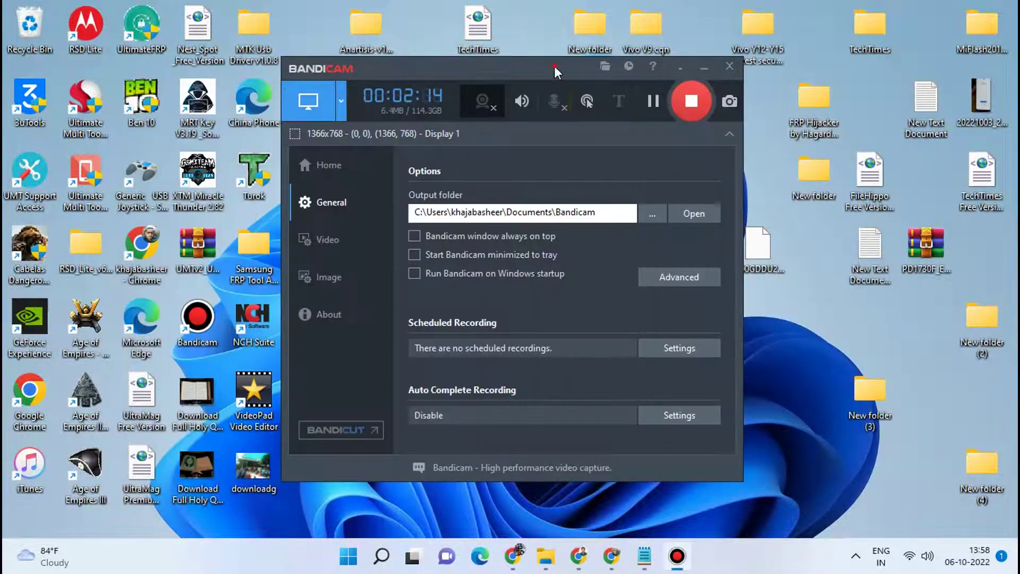
left_click_drag(553, 65, 811, 62)
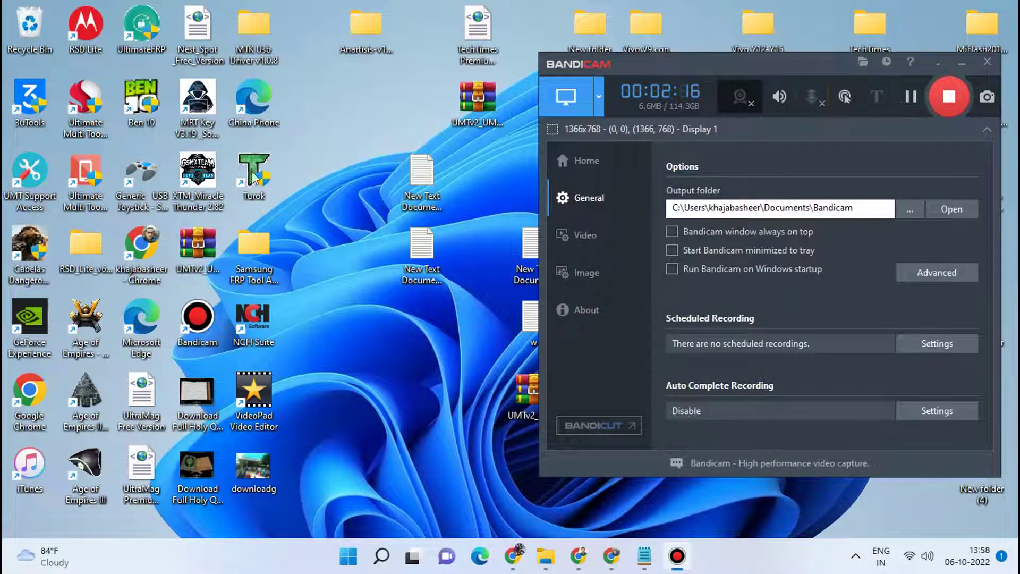
right_click(90, 109)
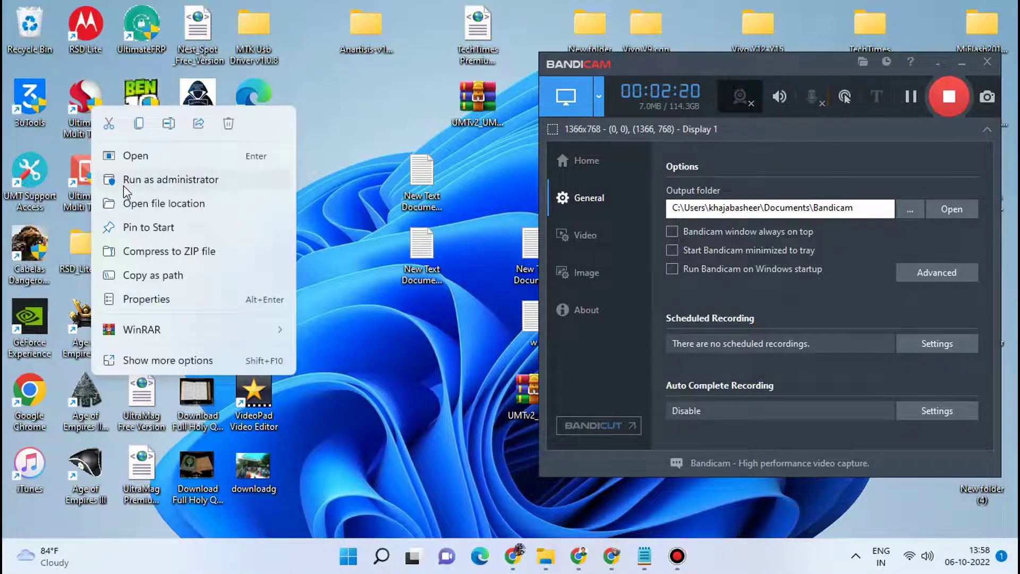
left_click(123, 186)
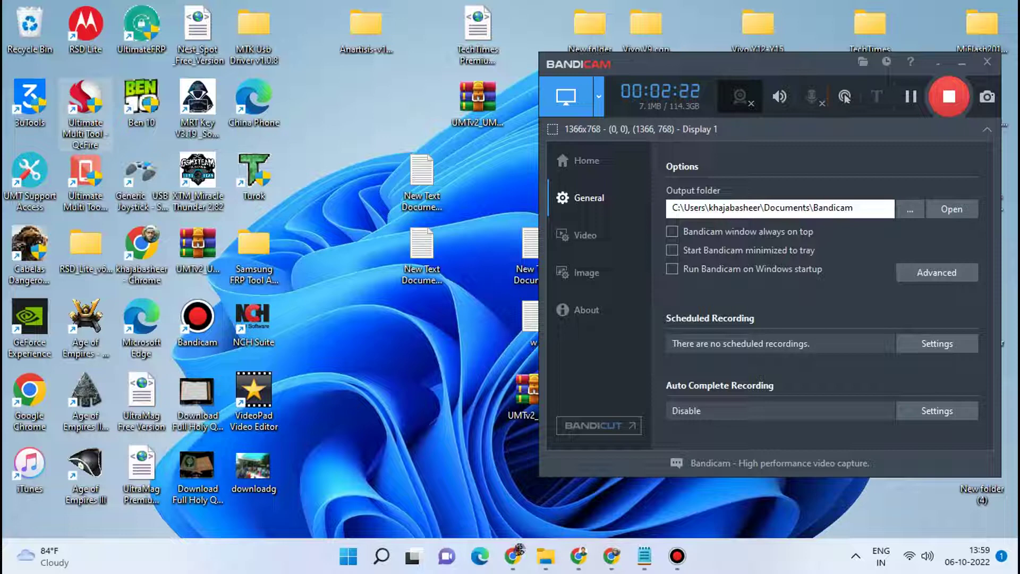
left_click(478, 397)
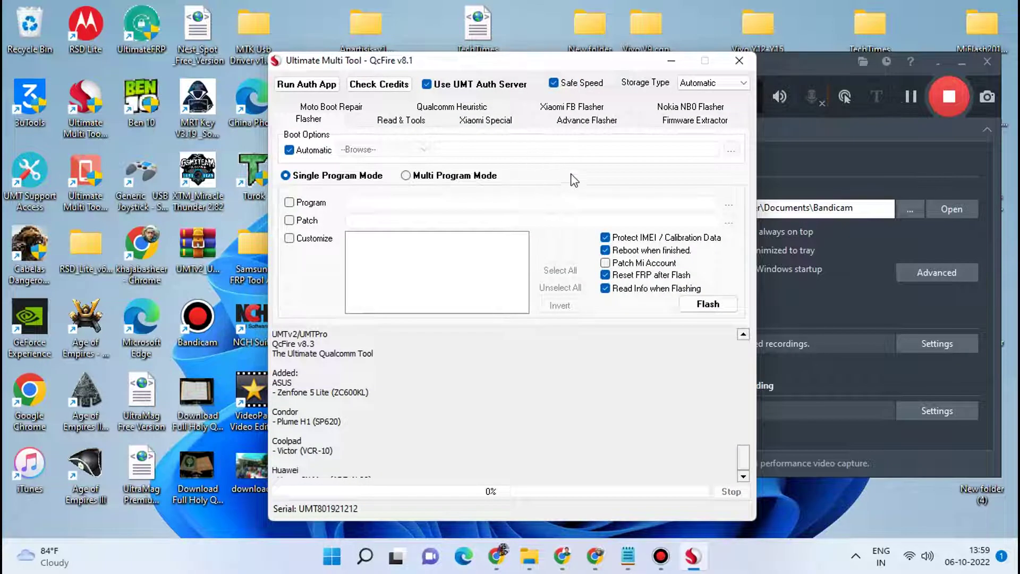
Switch to the File Explorer folder vivo 1723 v9 and look at the Vivo V9 IMEI REPAIR FLASH FILE archive
mouse_move(530, 564)
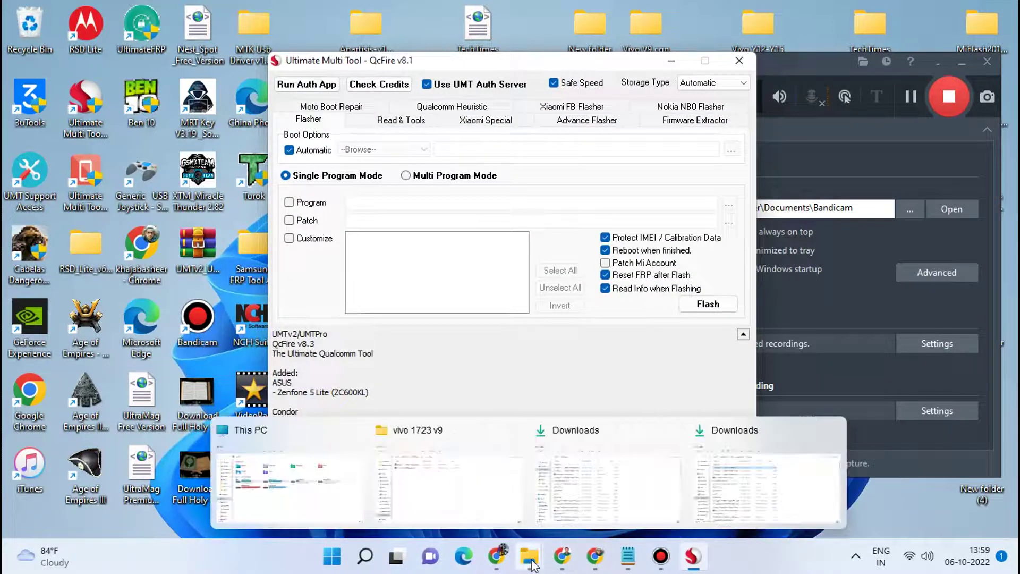
left_click(485, 483)
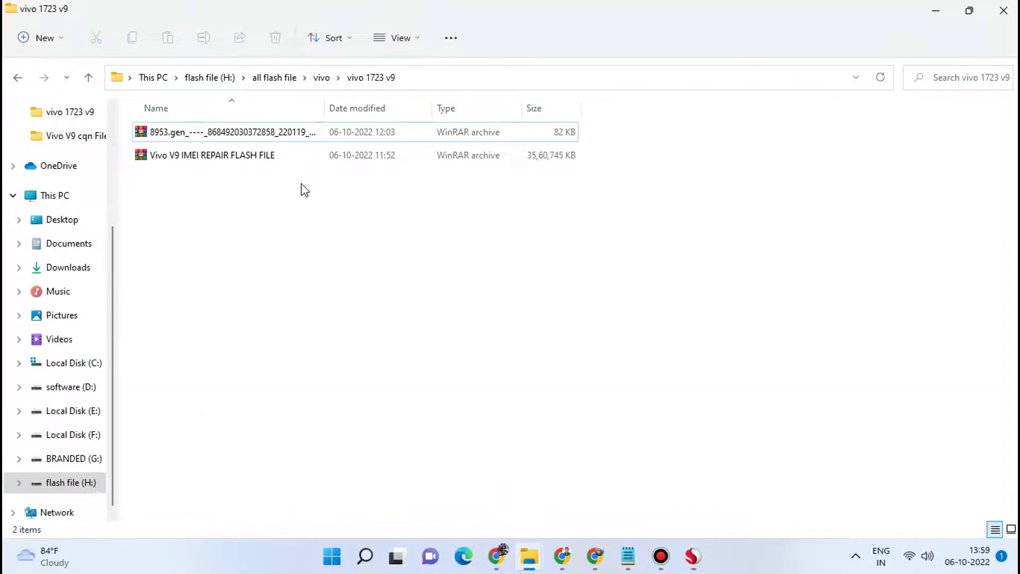
left_click(262, 153)
left_click(250, 154)
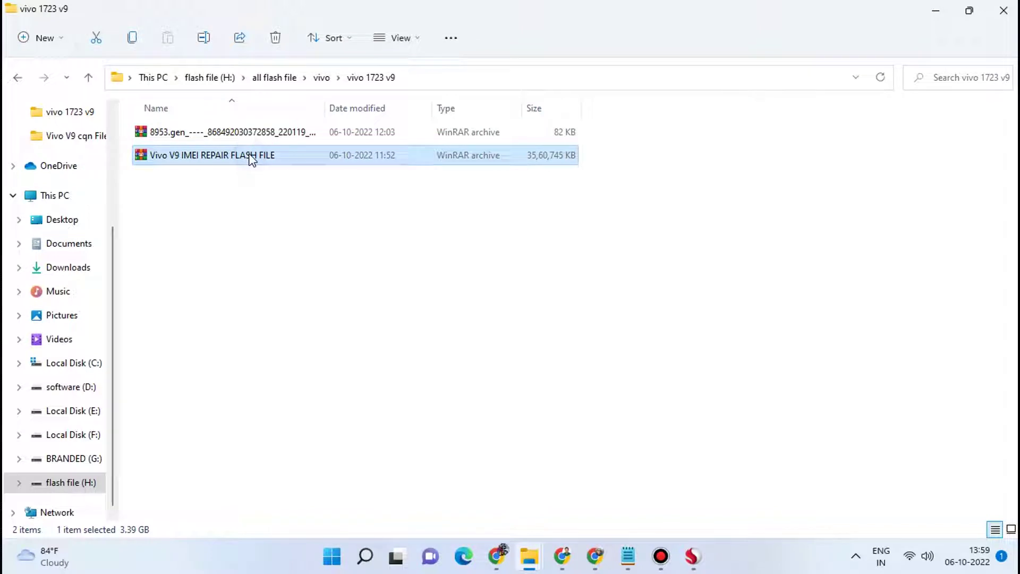
right_click(250, 156)
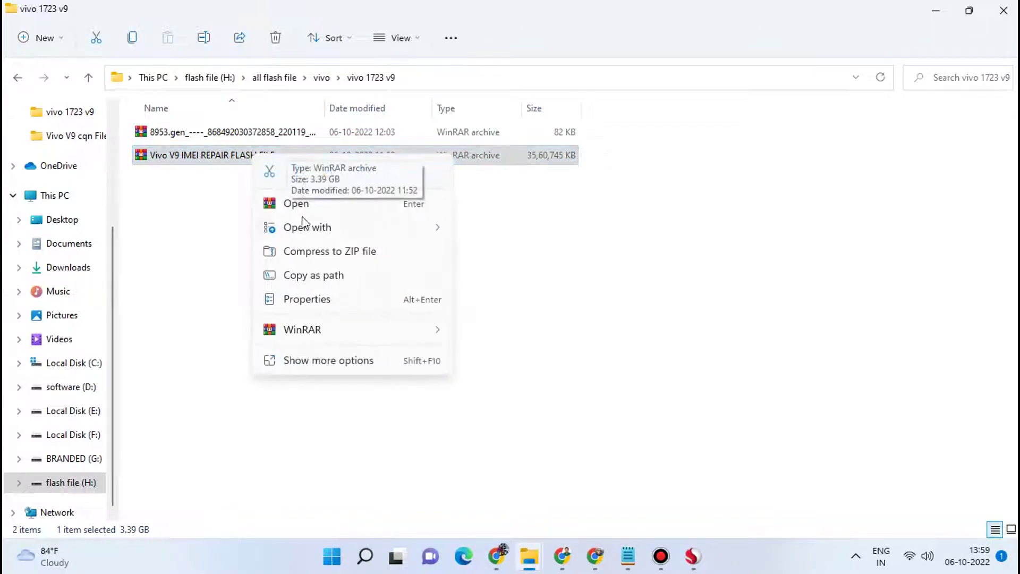
left_click(428, 211)
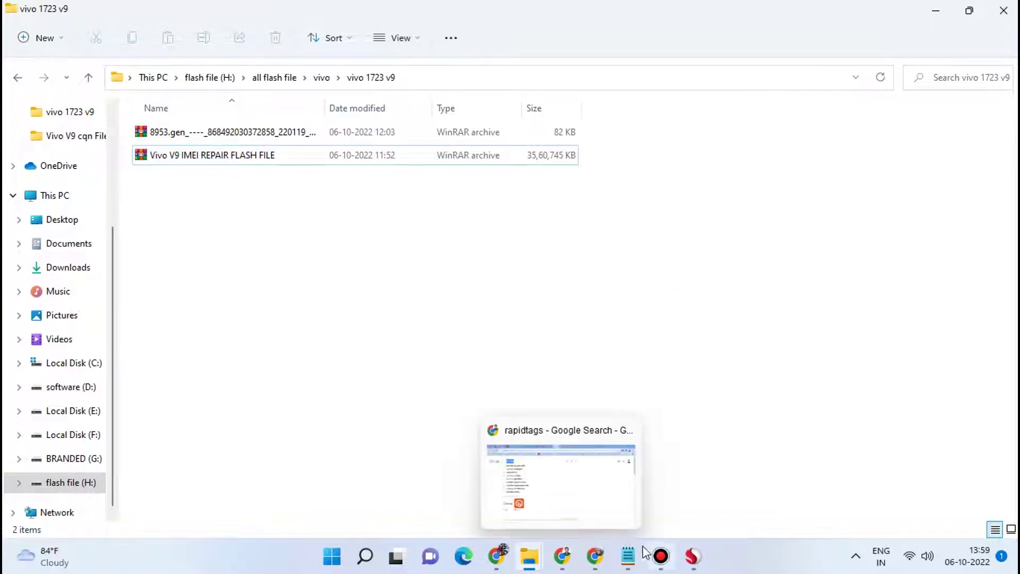
Add the line "extract with latest 7zip it will fix all error" at the end of the New Text Document (7) note and minimize it
mouse_move(628, 555)
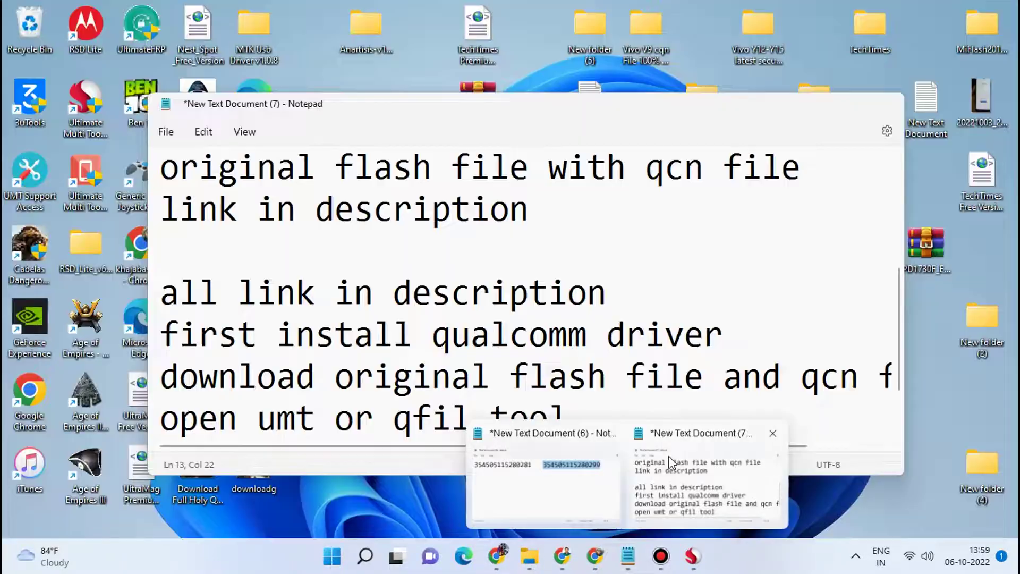
left_click(641, 465)
scroll(608, 352, "down", 2)
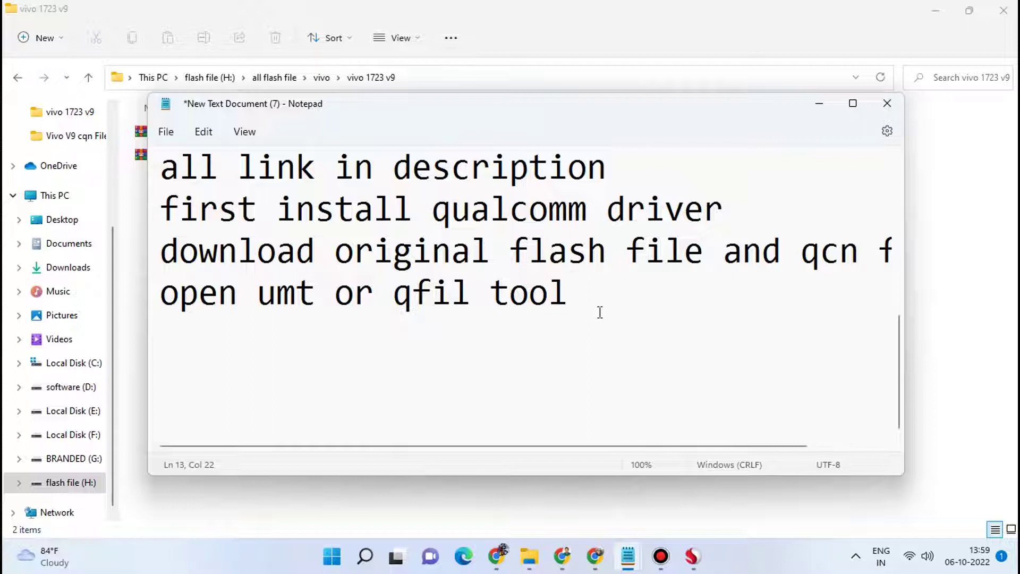
key("Return")
type("extr")
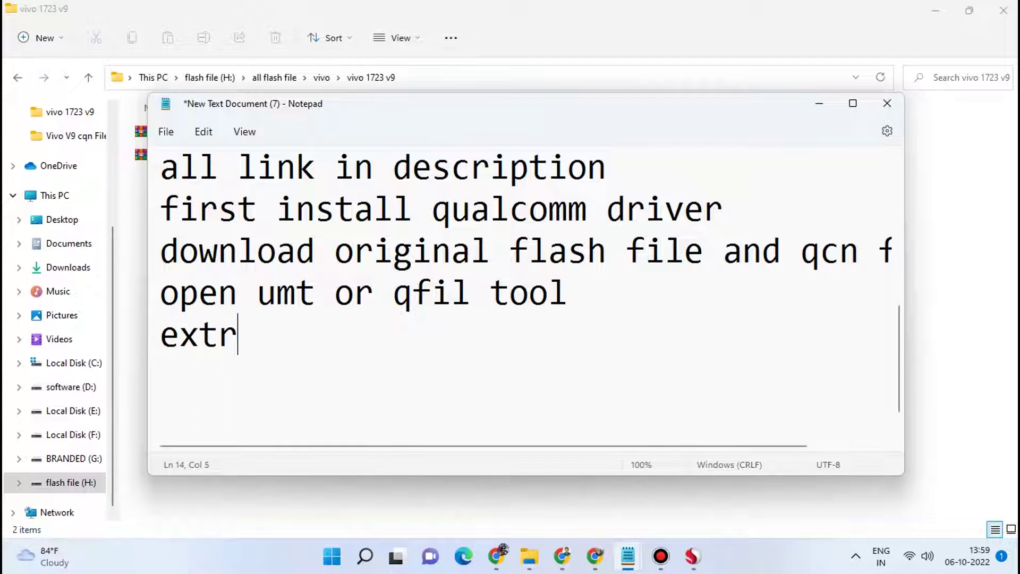
type("act ")
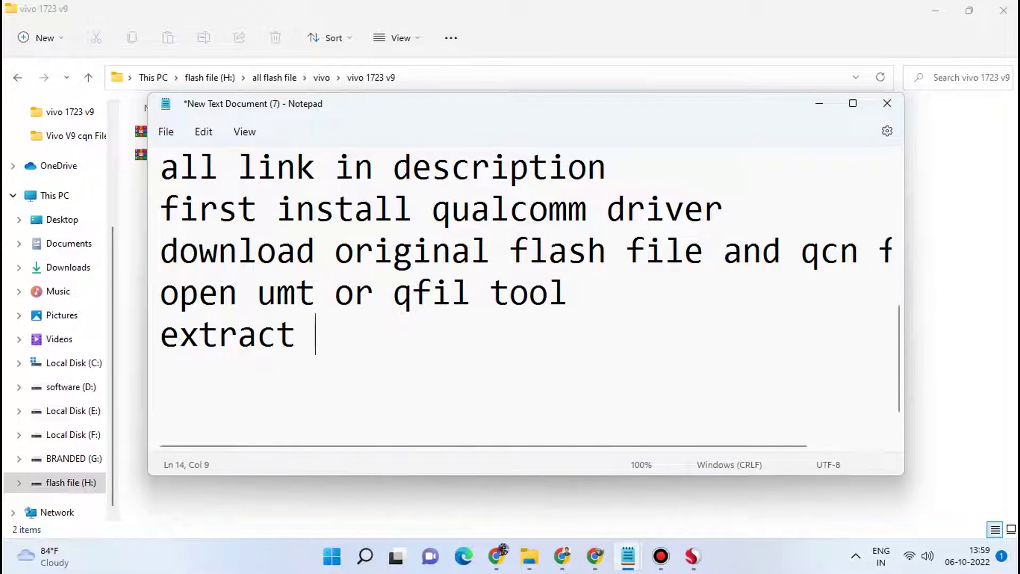
type("with")
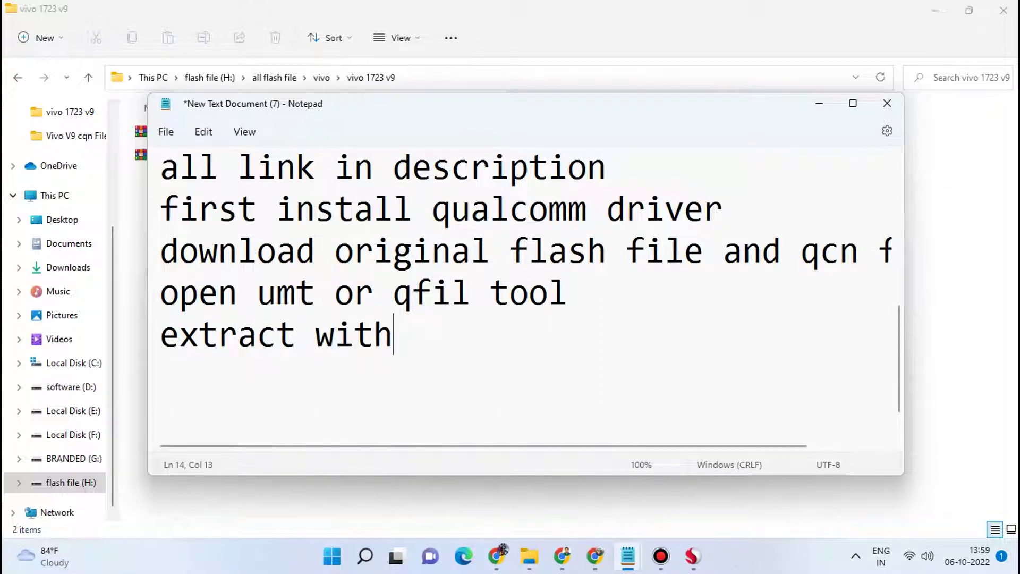
type(" la")
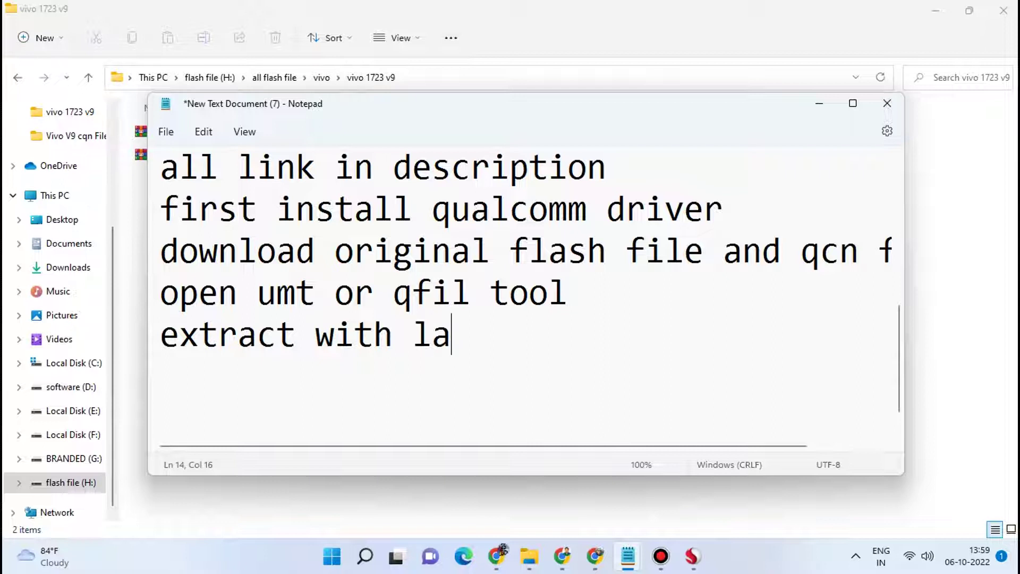
type("test")
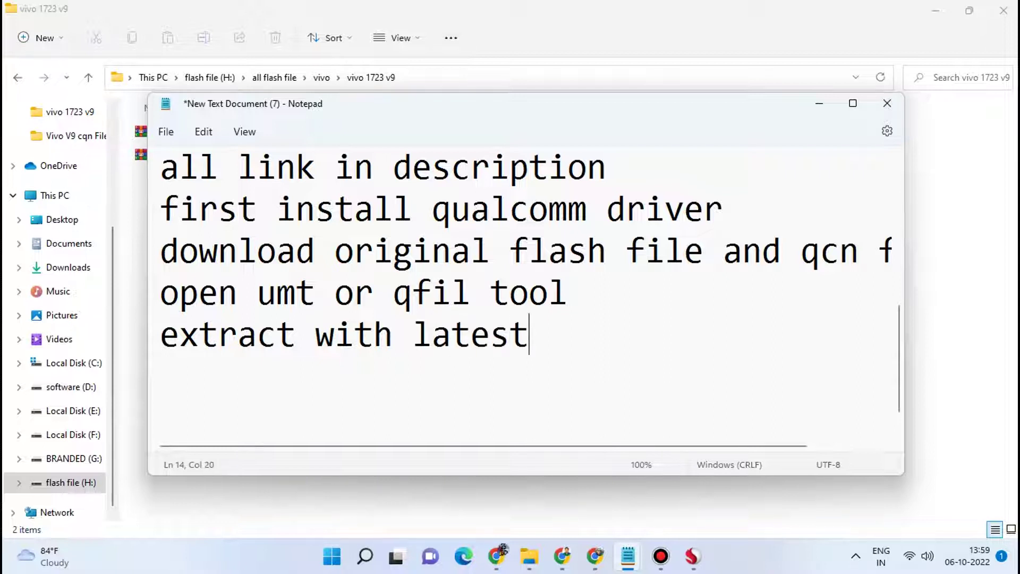
type(" 7z")
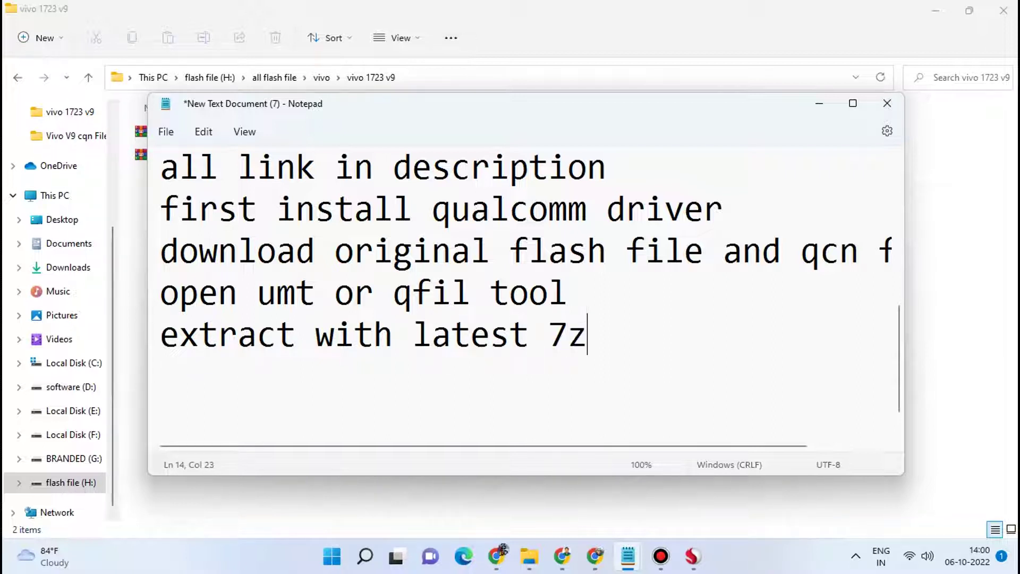
type("ip it w")
type("ill")
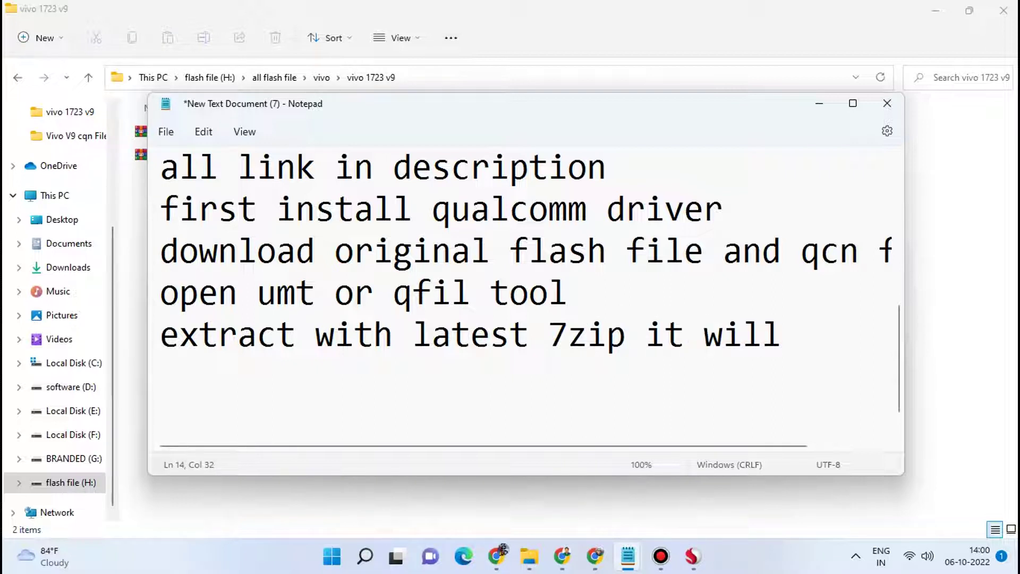
type(" fix al")
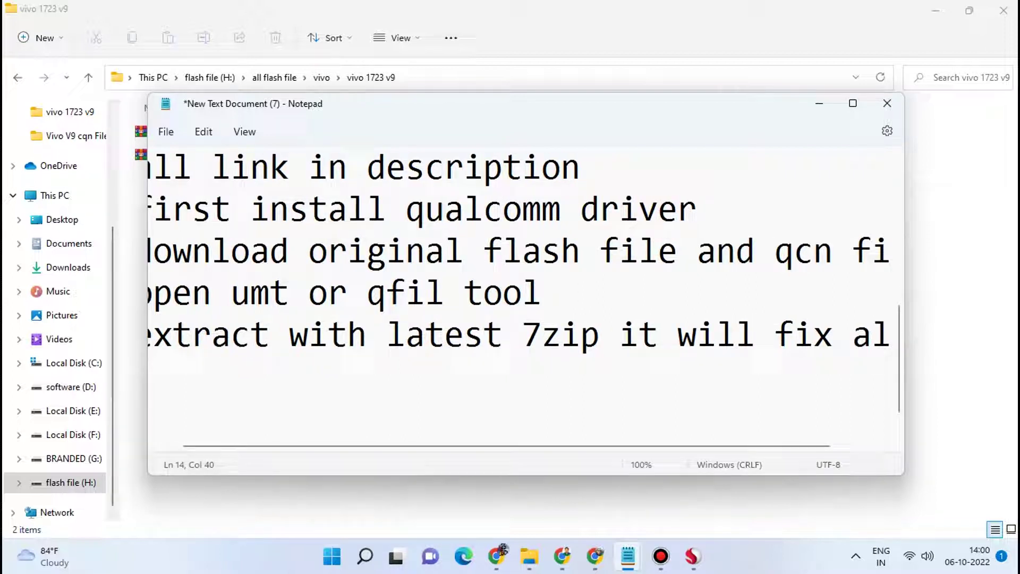
type("l error")
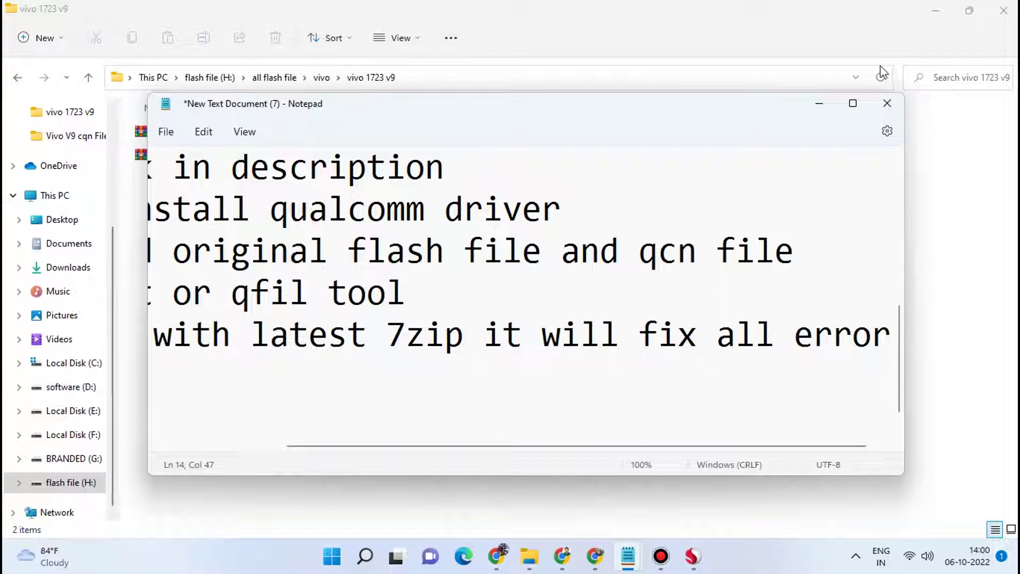
left_click(830, 98)
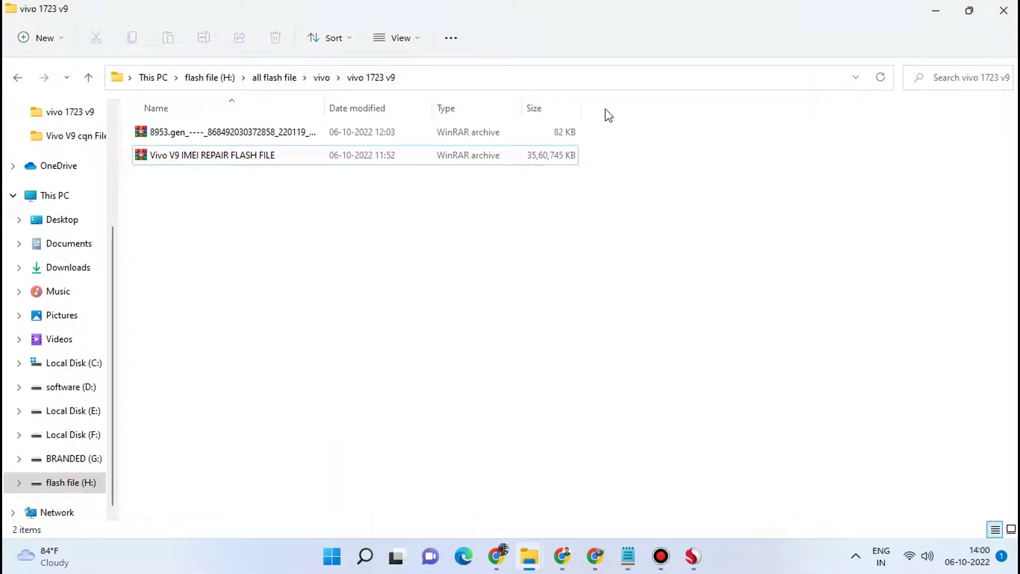
Check the general properties of the Vivo V9 IMEI REPAIR FLASH FILE archive and close them
left_click(235, 158)
right_click(236, 158)
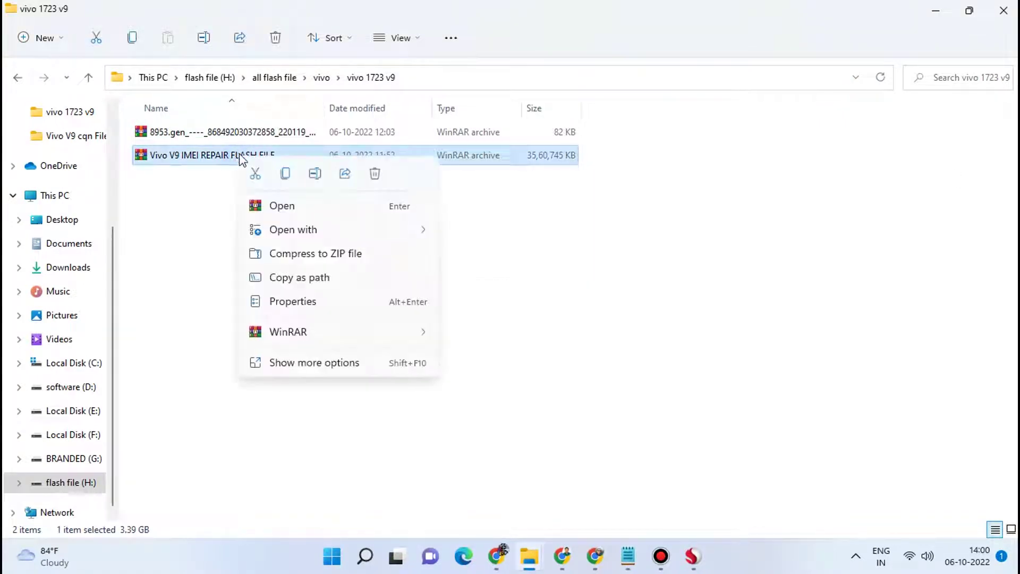
left_click(295, 301)
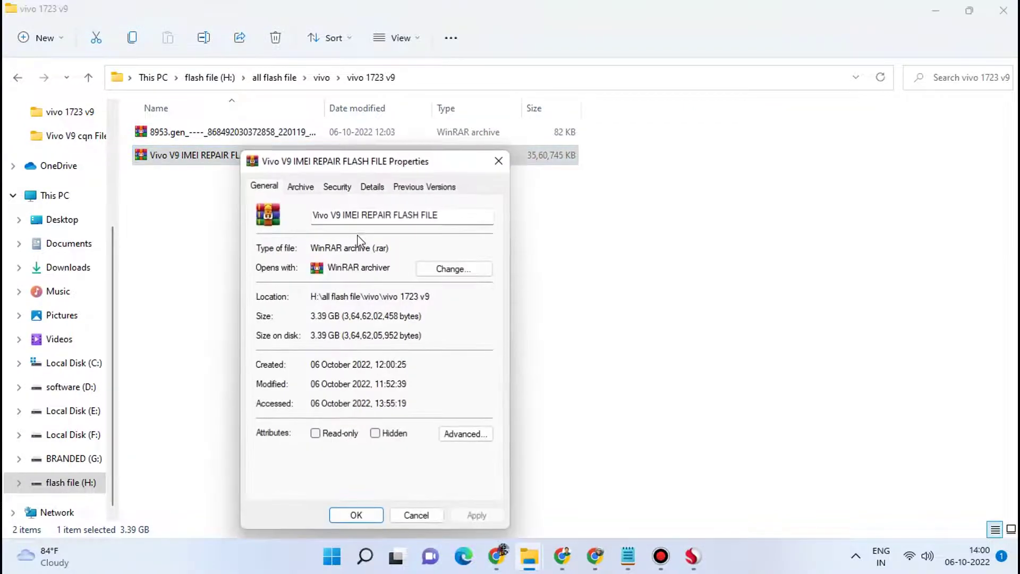
left_click(491, 157)
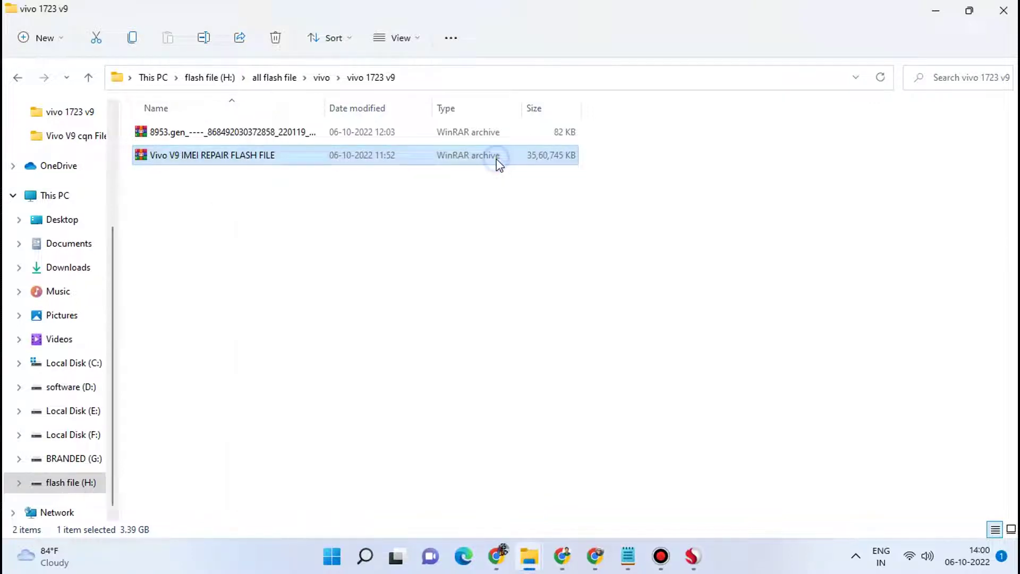
right_click(499, 163)
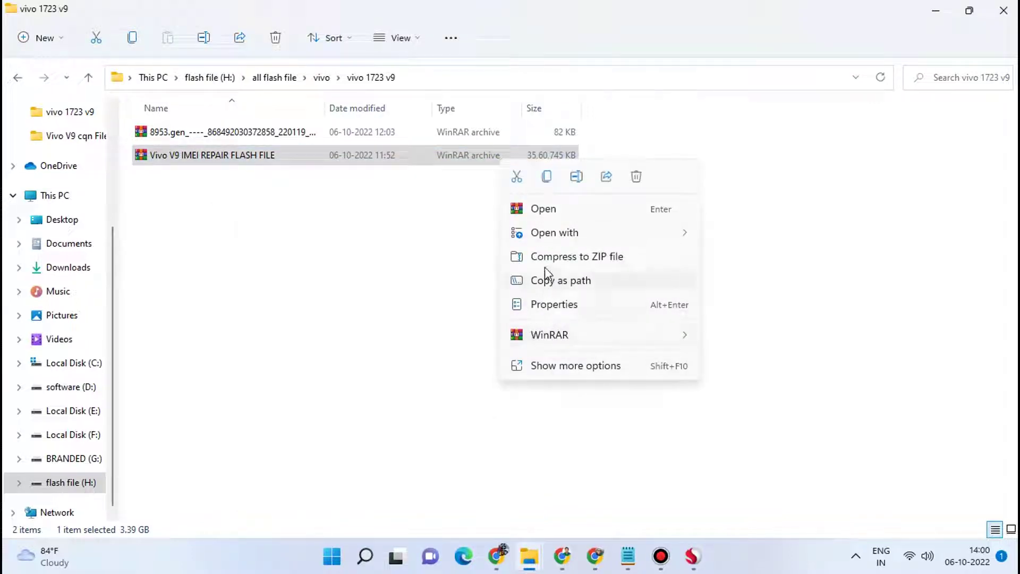
mouse_move(567, 232)
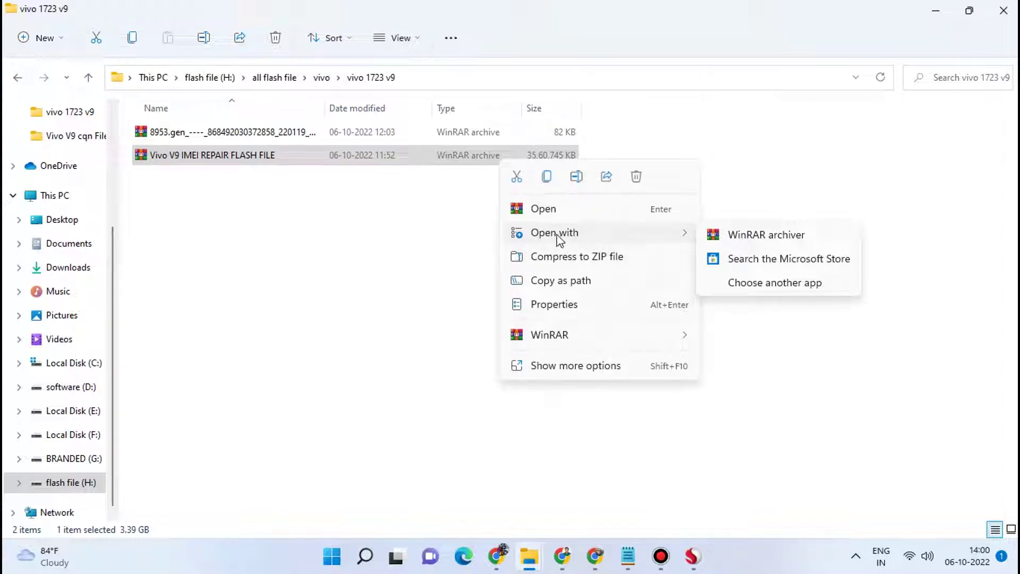
left_click(779, 287)
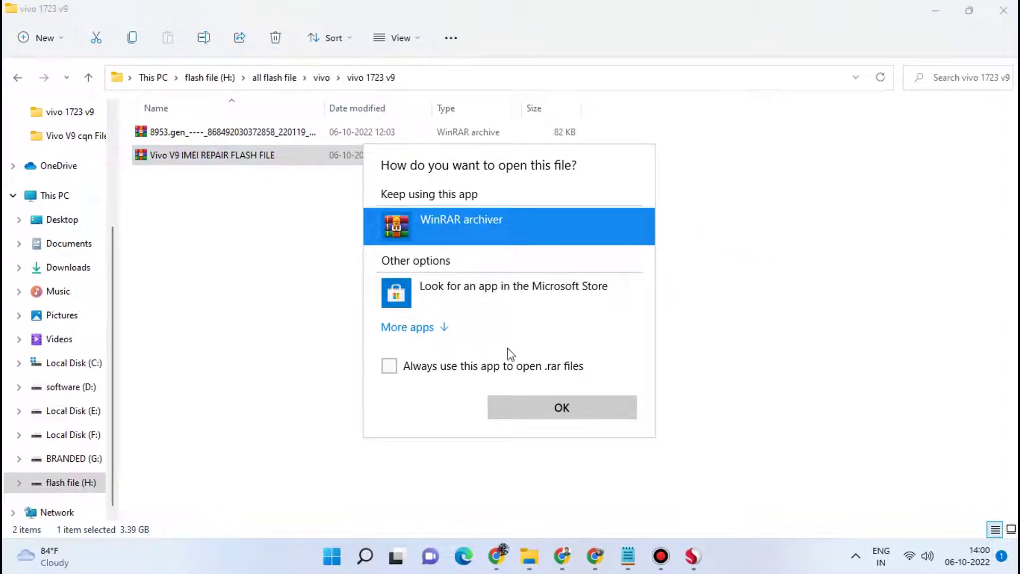
left_click(728, 306)
mouse_move(660, 555)
left_click(661, 498)
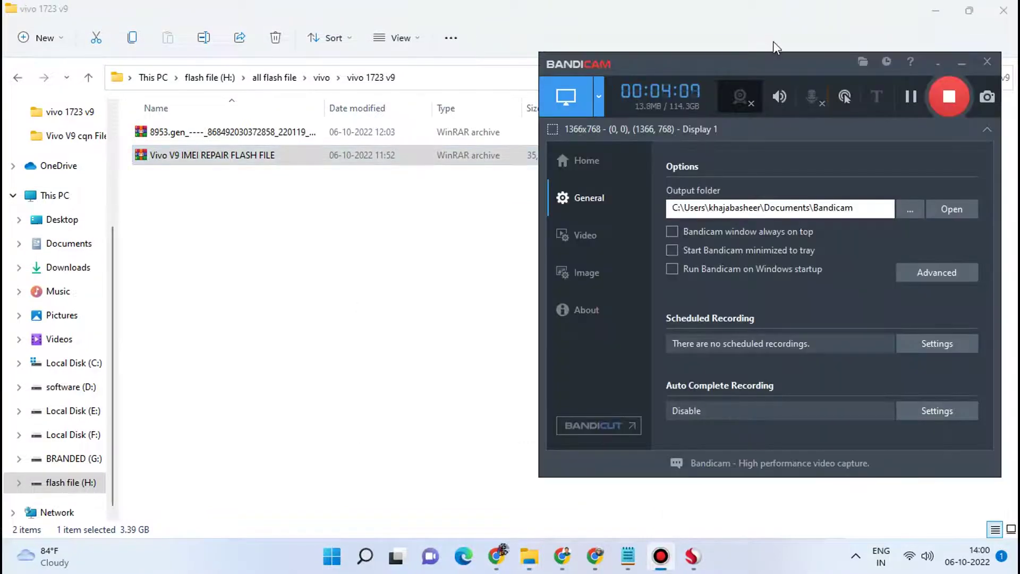
left_click(598, 23)
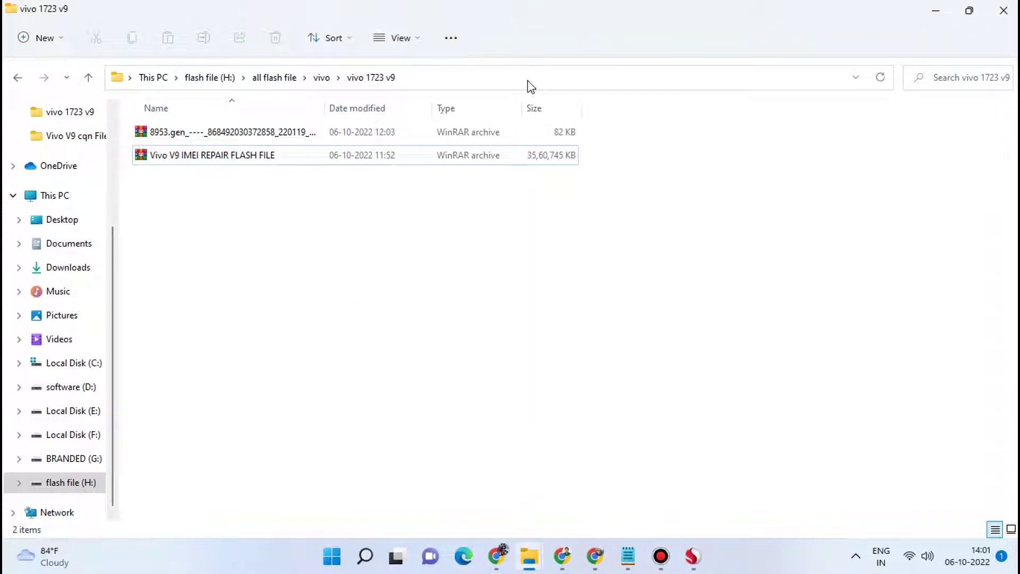
Start extracting the Vivo V9 IMEI REPAIR FLASH FILE archive with 7-Zip into the vivo 1723 v9 folder
left_click(249, 155)
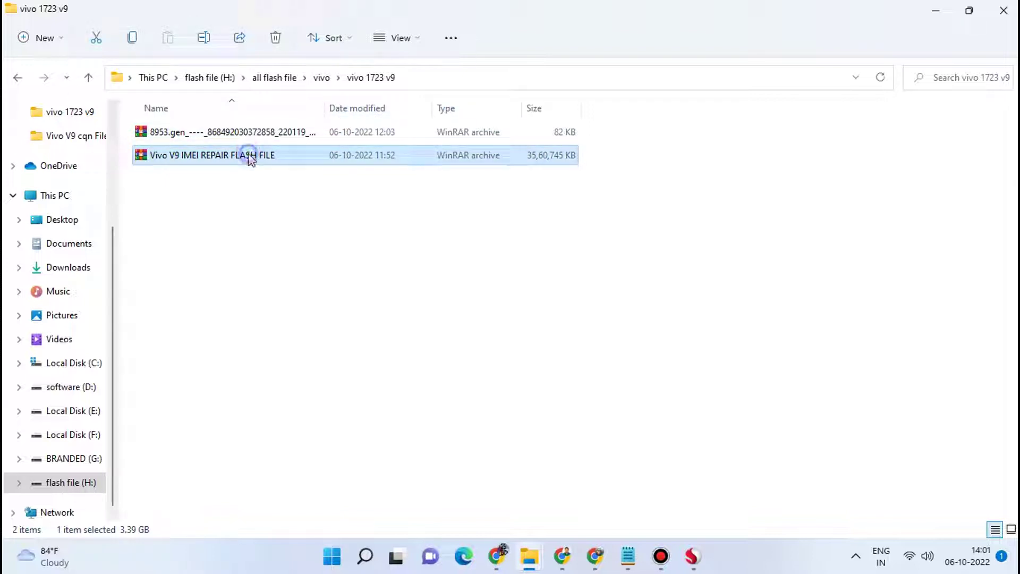
right_click(249, 157)
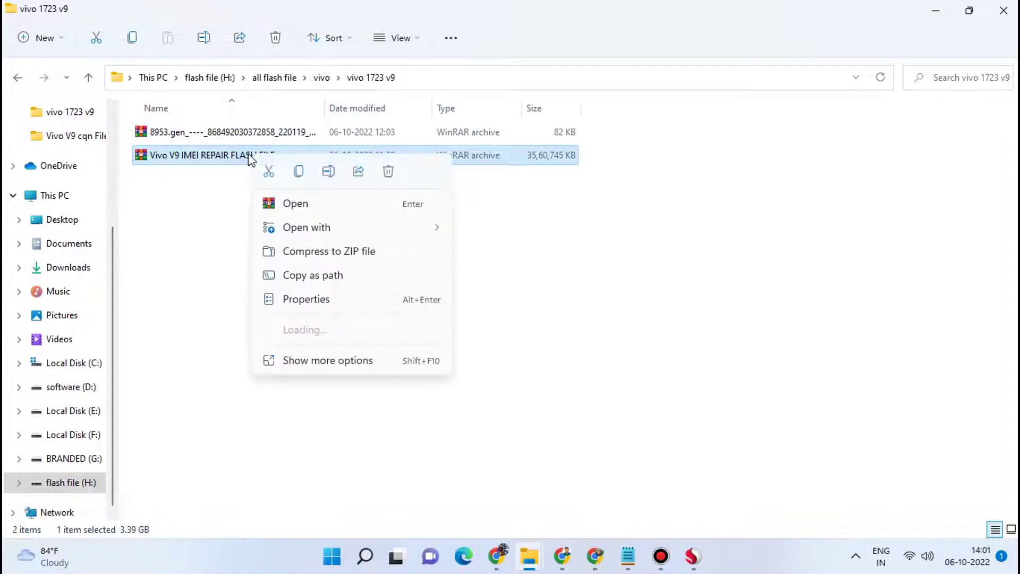
left_click(306, 362)
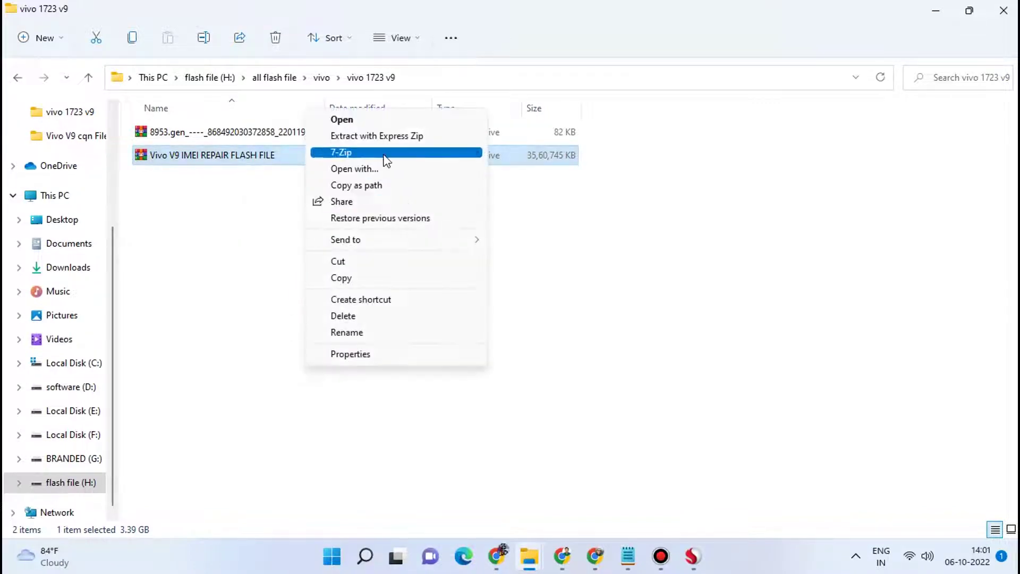
mouse_move(382, 154)
left_click(537, 203)
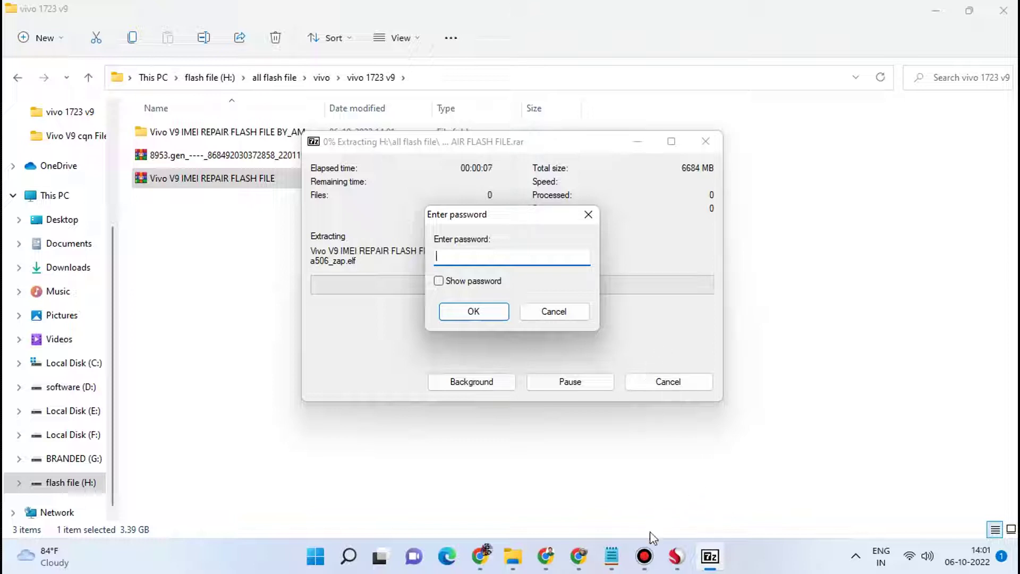
Add the line "password in description" below the 7zip line of the note, and minimize the note
mouse_move(616, 557)
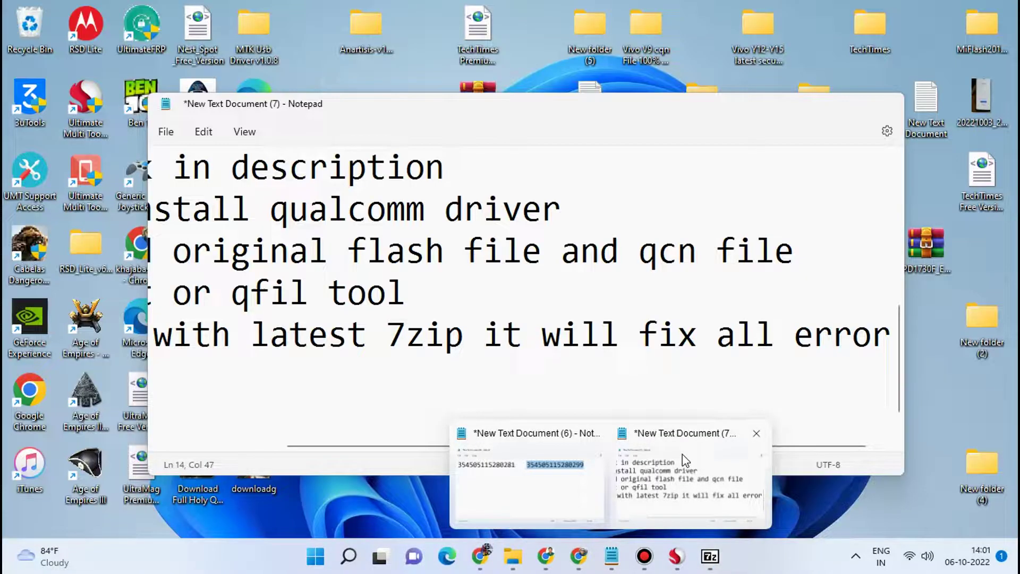
left_click(682, 457)
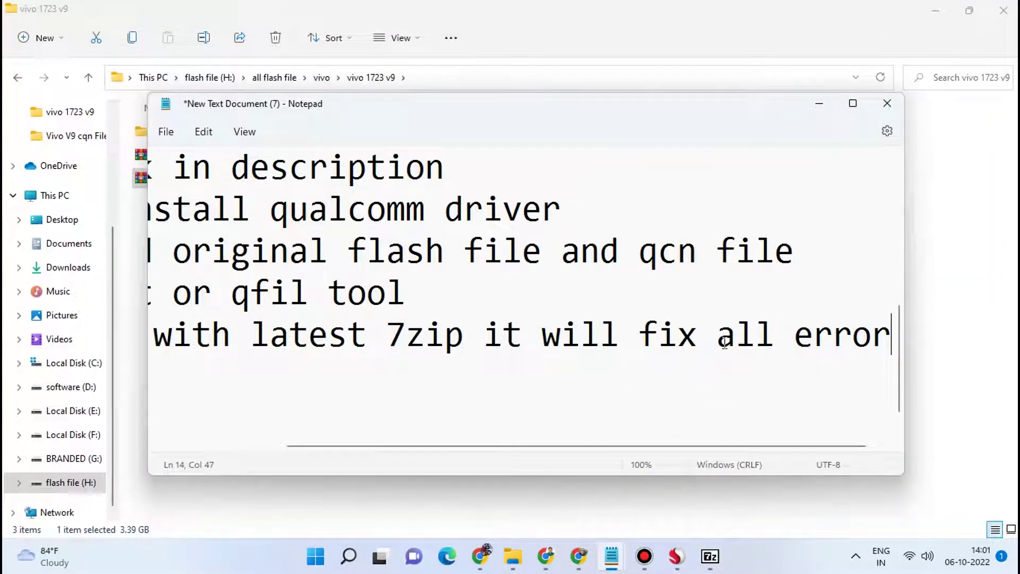
key("Return")
type("p")
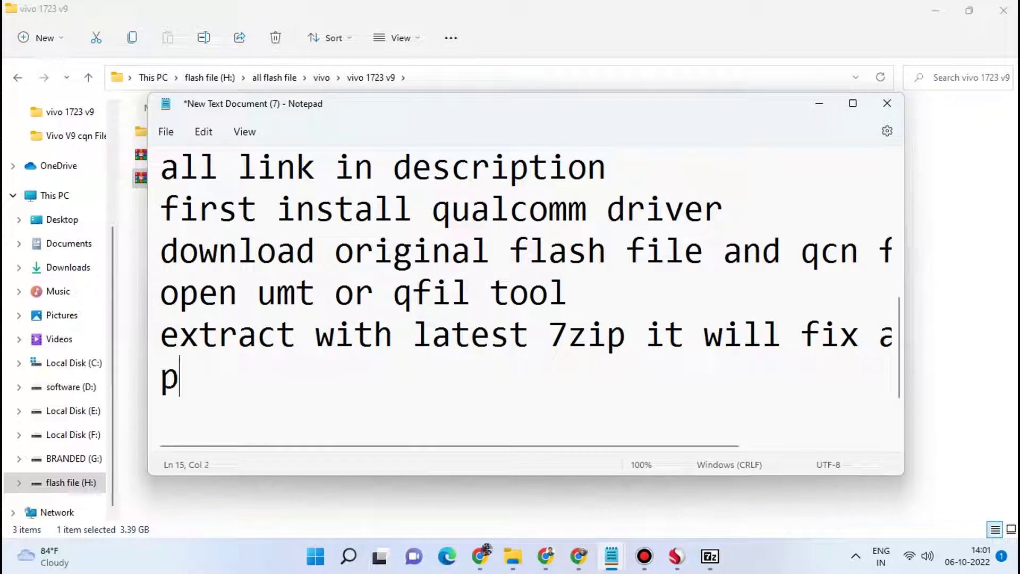
type("ass")
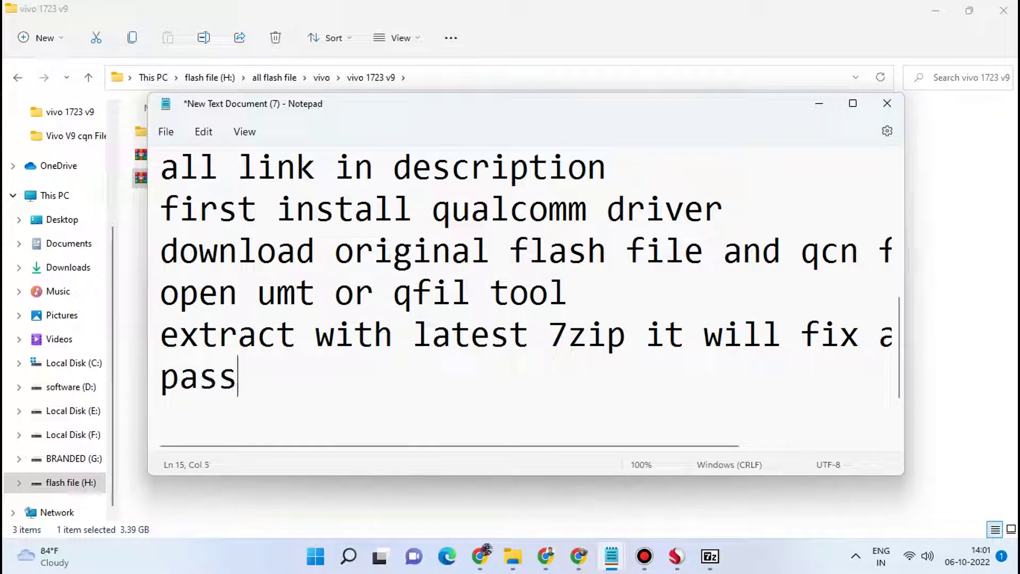
type("wor")
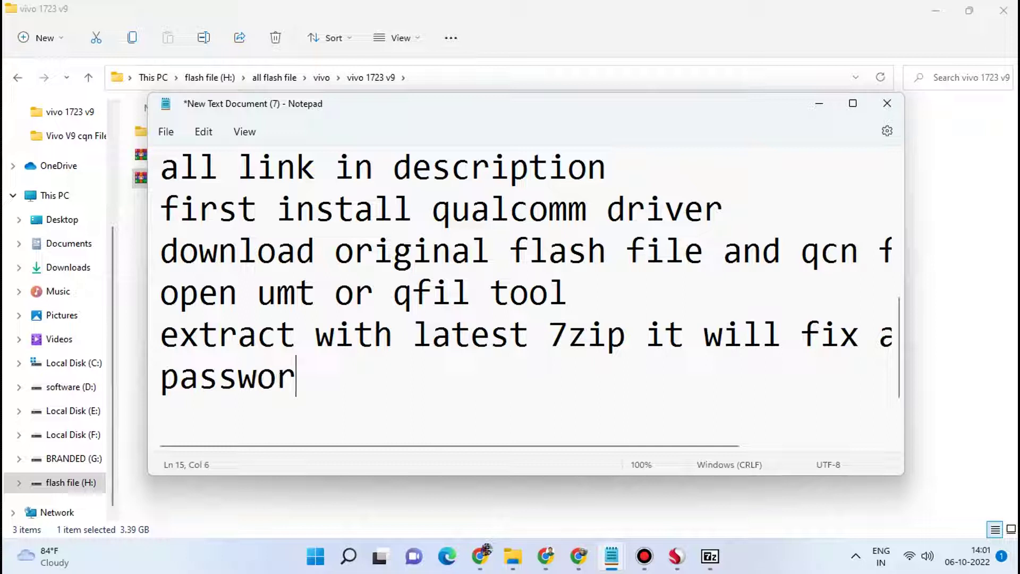
type("d in")
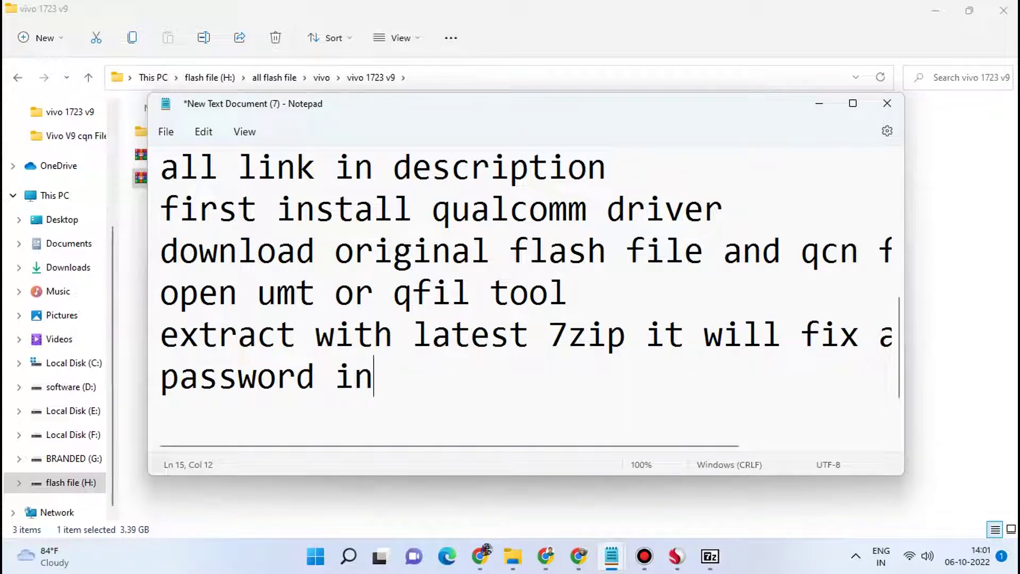
type(" de")
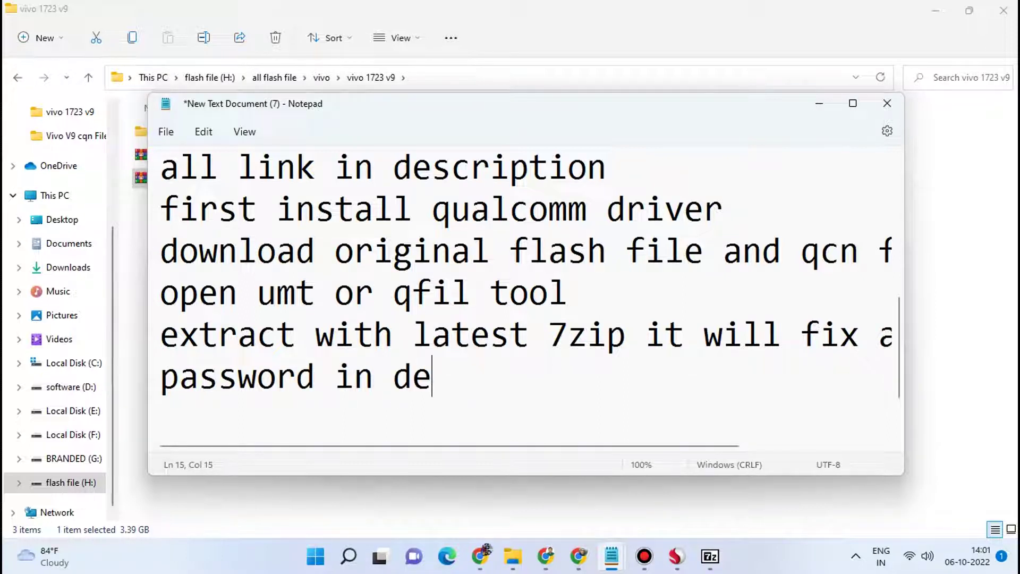
type("scri")
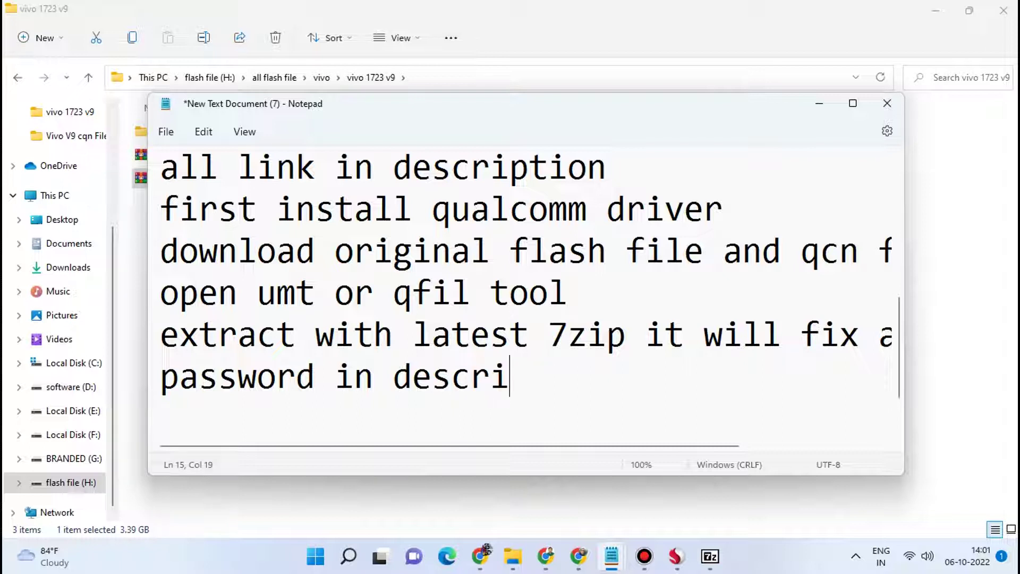
type("ption")
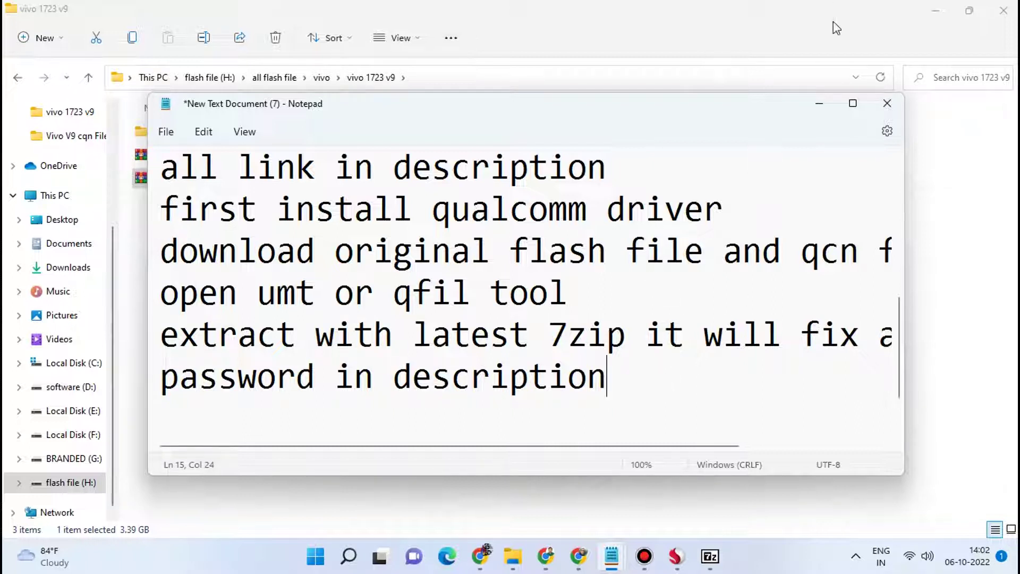
left_click(820, 104)
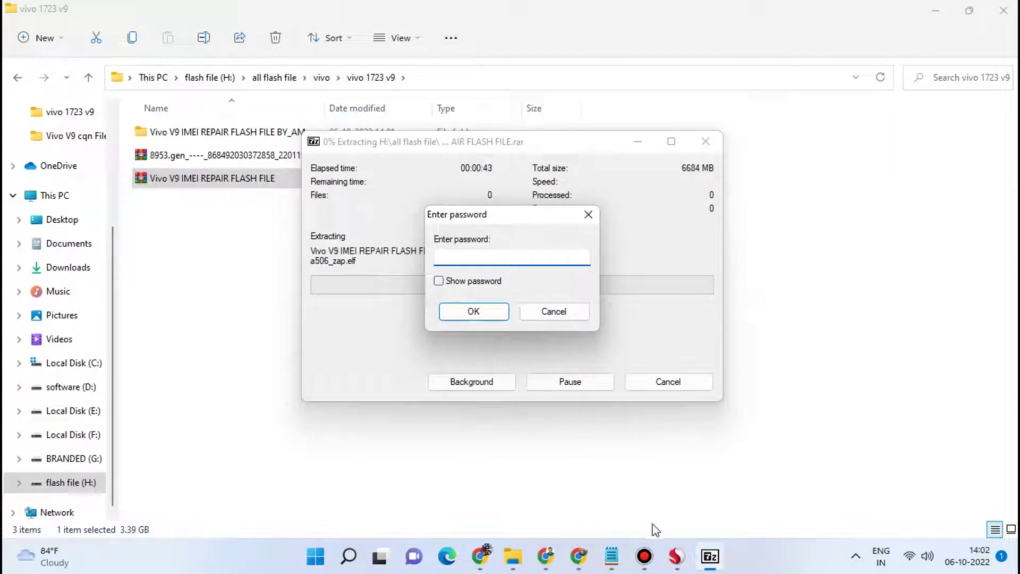
left_click(648, 507)
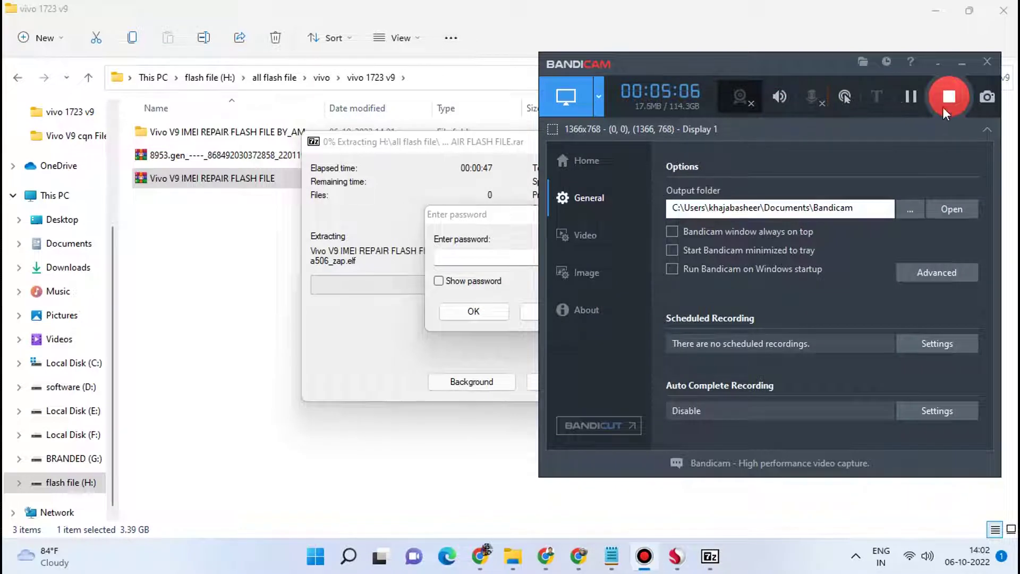
Highlight the closing lines "password in this video watch a full video" in the New Text Document (7) note
left_click(906, 96)
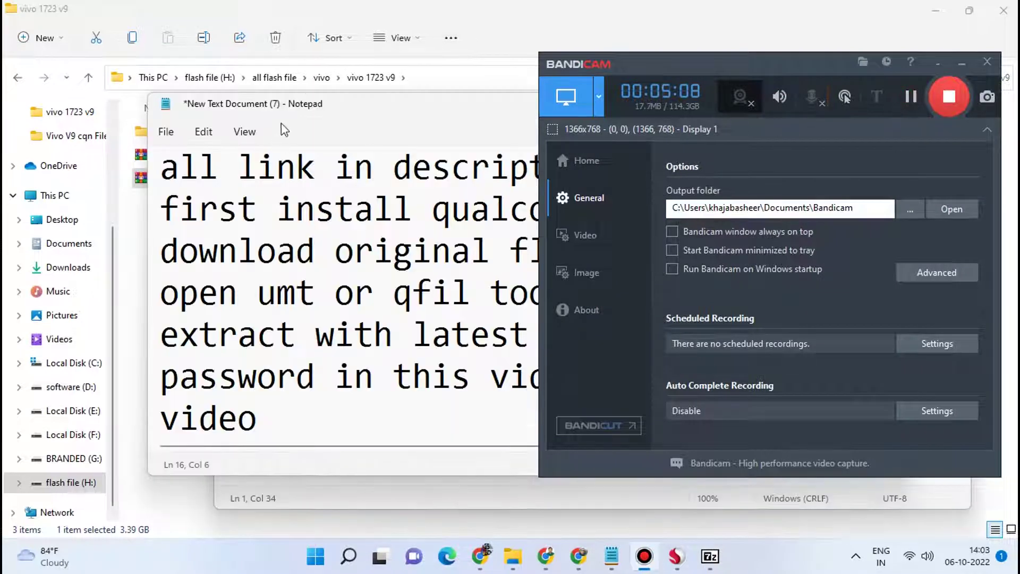
left_click(336, 104)
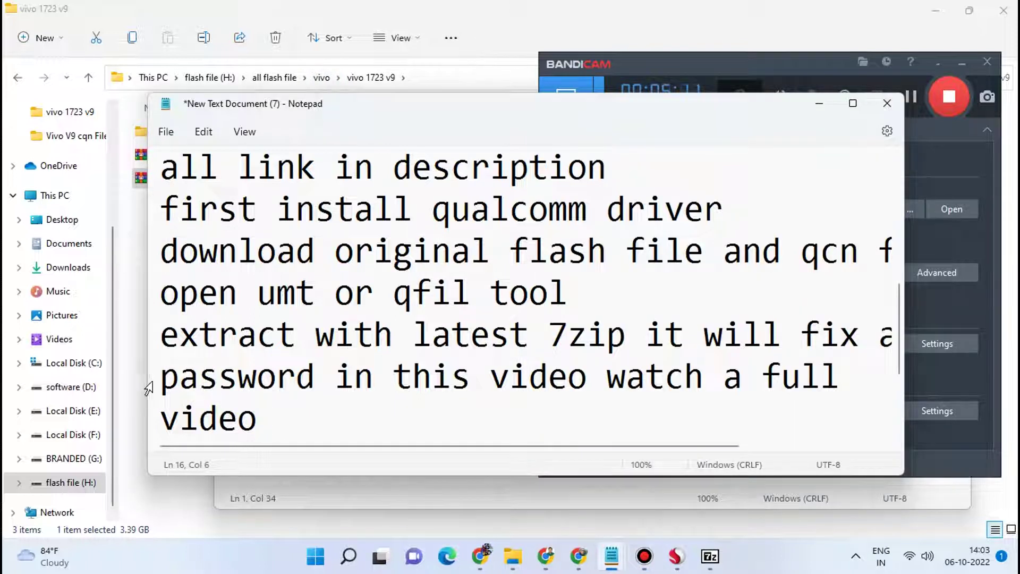
left_click(162, 375)
left_click_drag(163, 372, 337, 438)
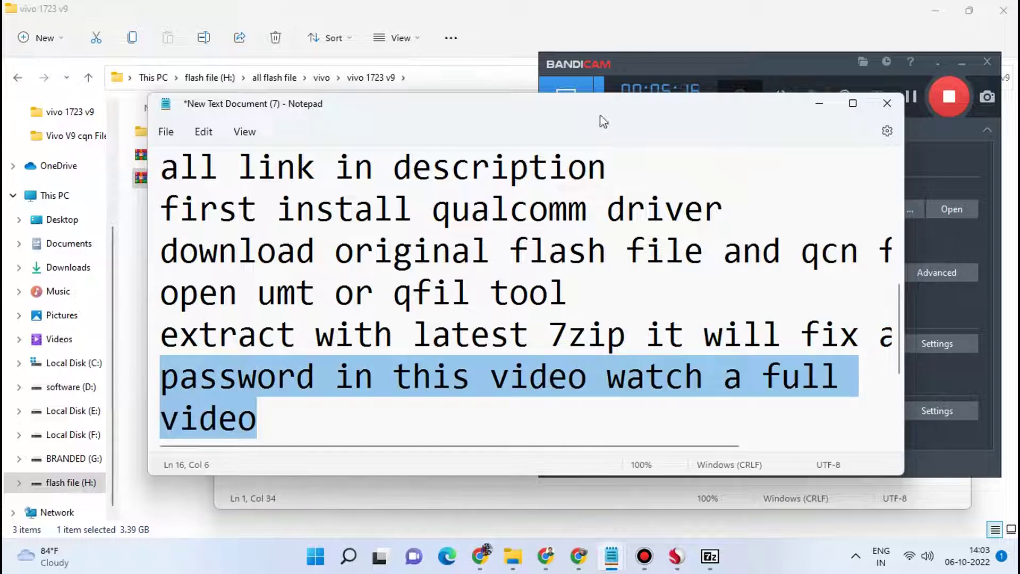
left_click(754, 68)
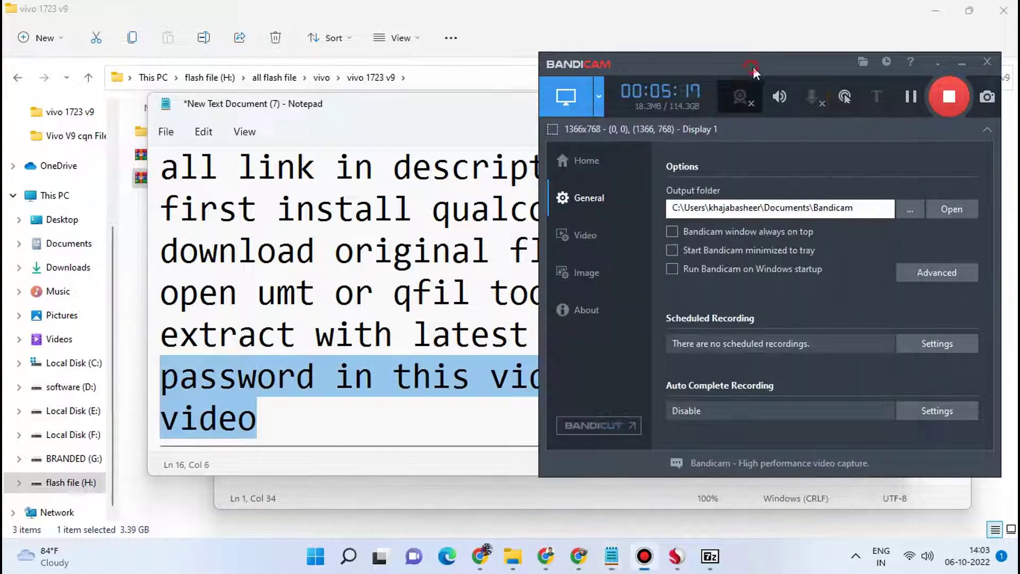
left_click(907, 96)
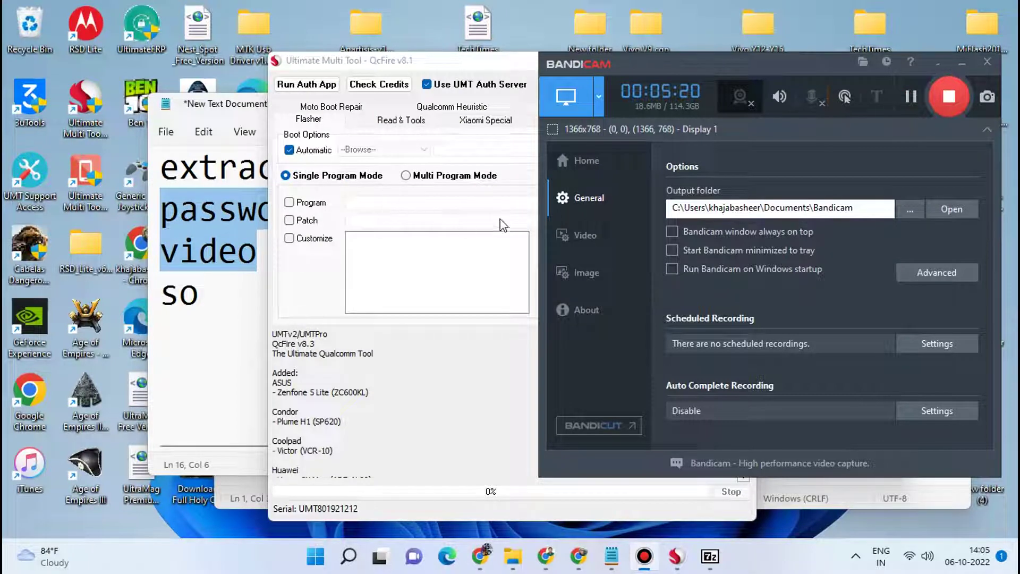
Switch to Chrome, look over the Vivo V9 (1723) IMEI repair video page and its description, and minimize the browser
mouse_move(574, 567)
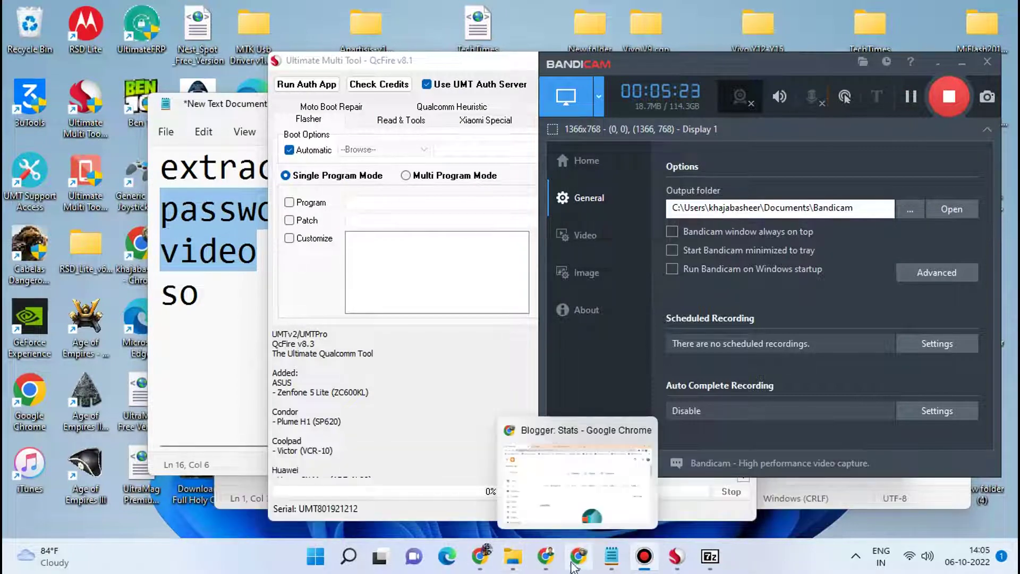
left_click(546, 556)
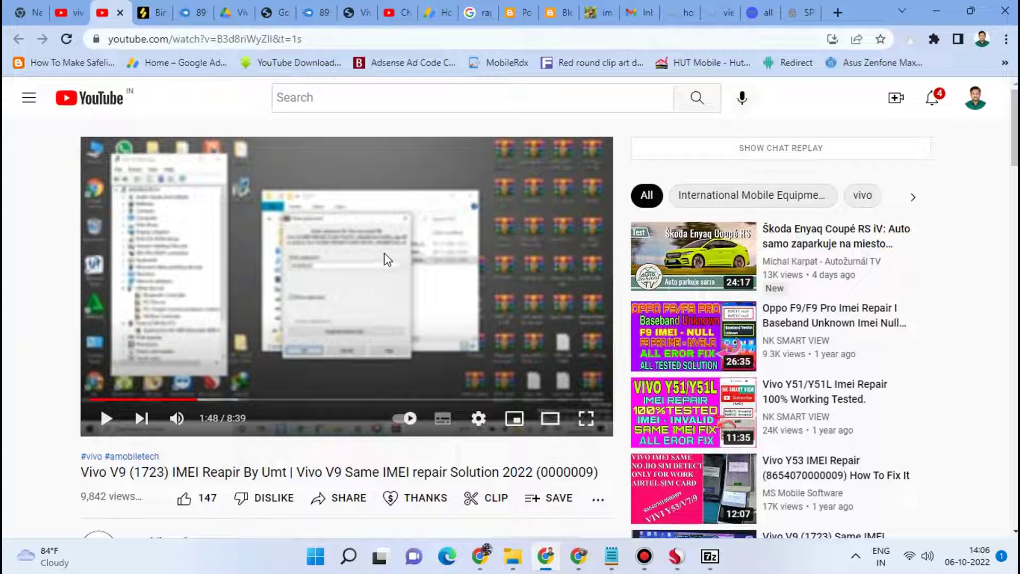
scroll(393, 256, "down", 3)
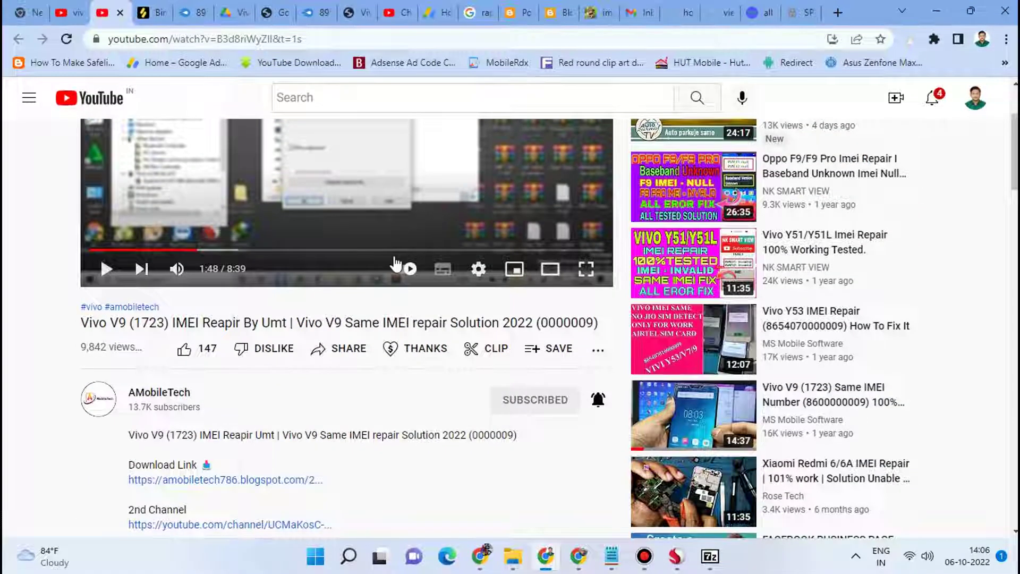
scroll(394, 256, "up", 3)
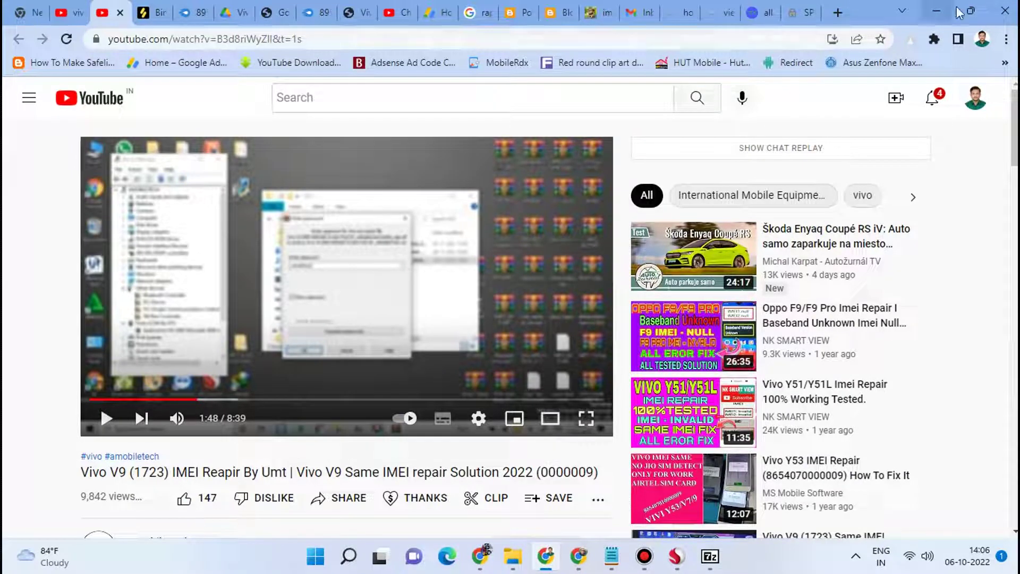
left_click(937, 10)
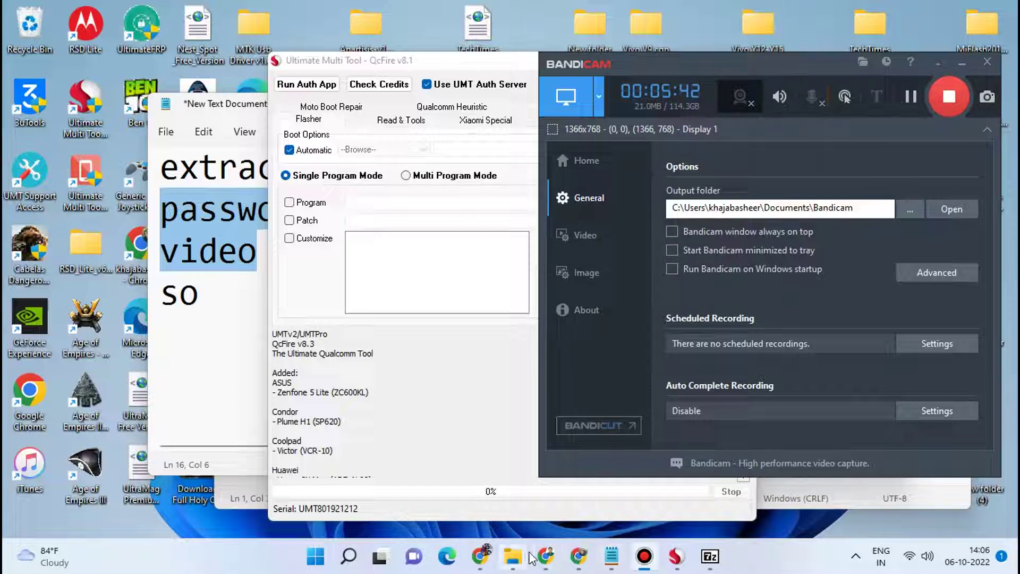
Extract the Vivo V9 IMEI REPAIR FLASH FILE archive into the vivo 1723 v9 folder with 7-Zip, replacing all existing files and entering the archive password
mouse_move(516, 563)
mouse_move(416, 491)
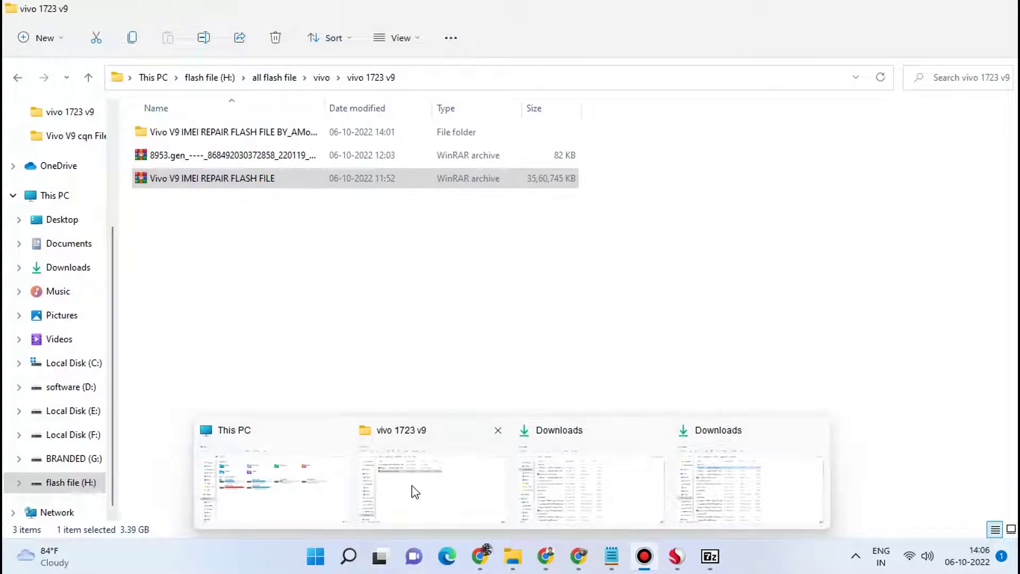
left_click(415, 491)
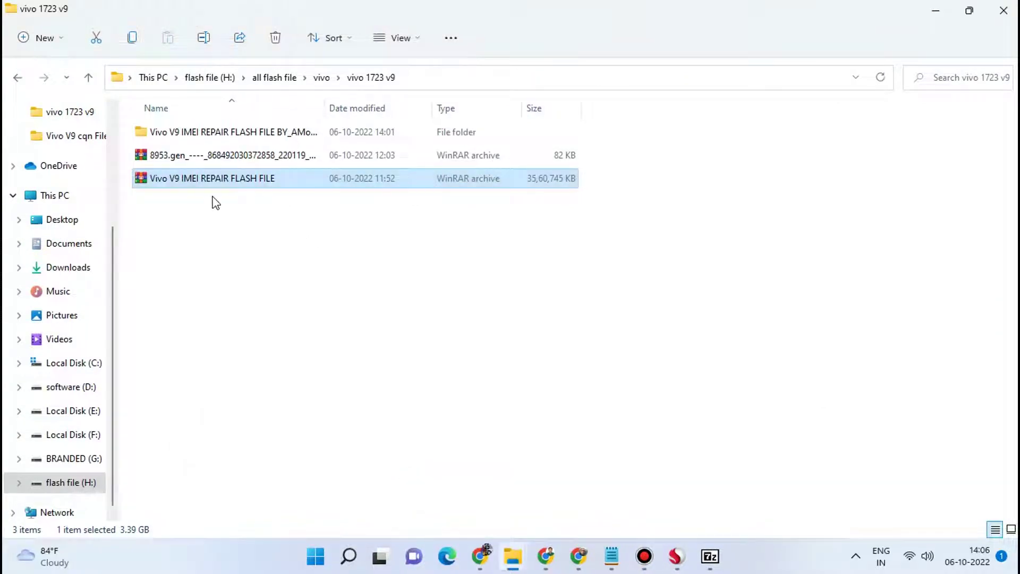
right_click(229, 179)
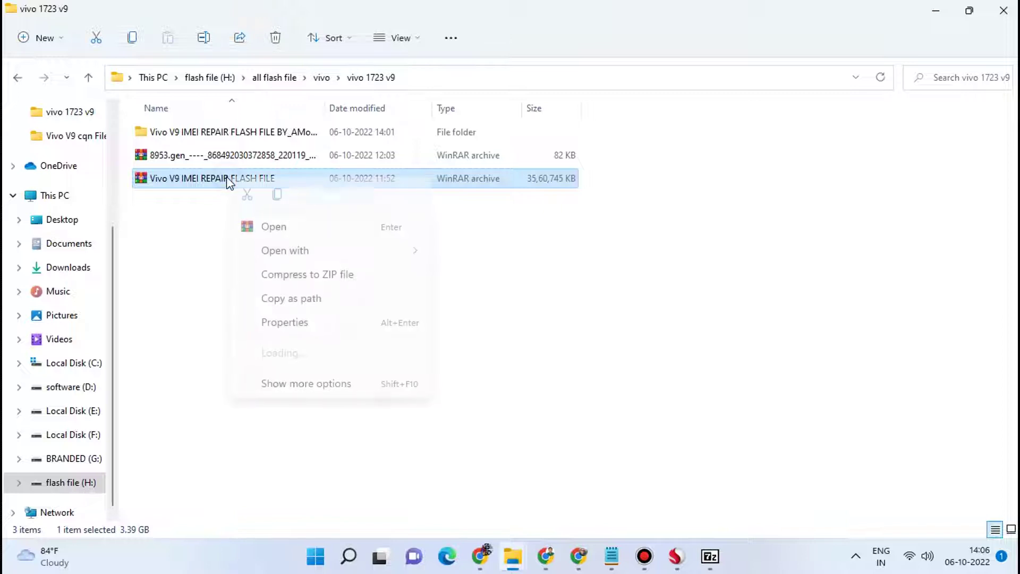
left_click(276, 383)
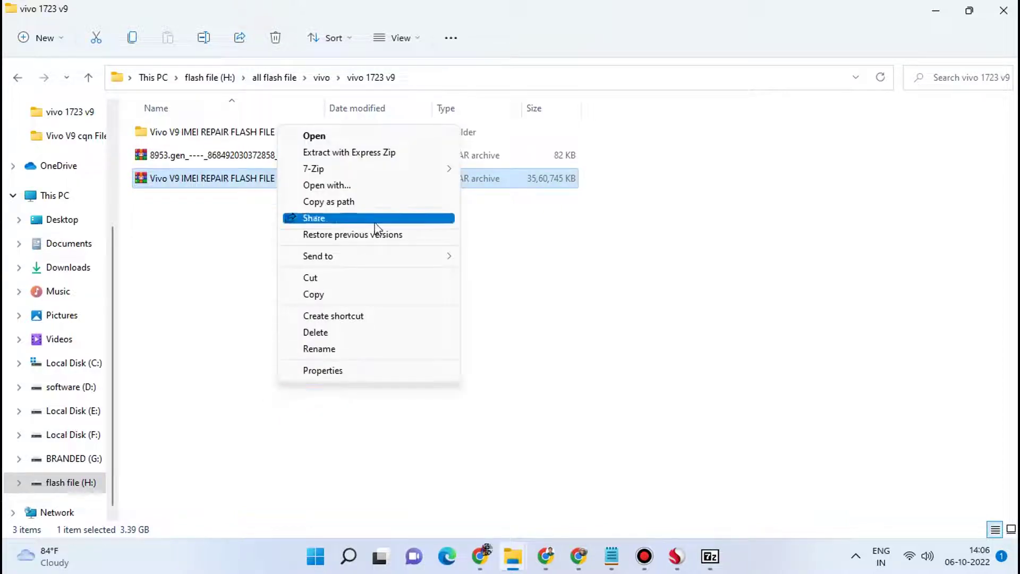
mouse_move(388, 169)
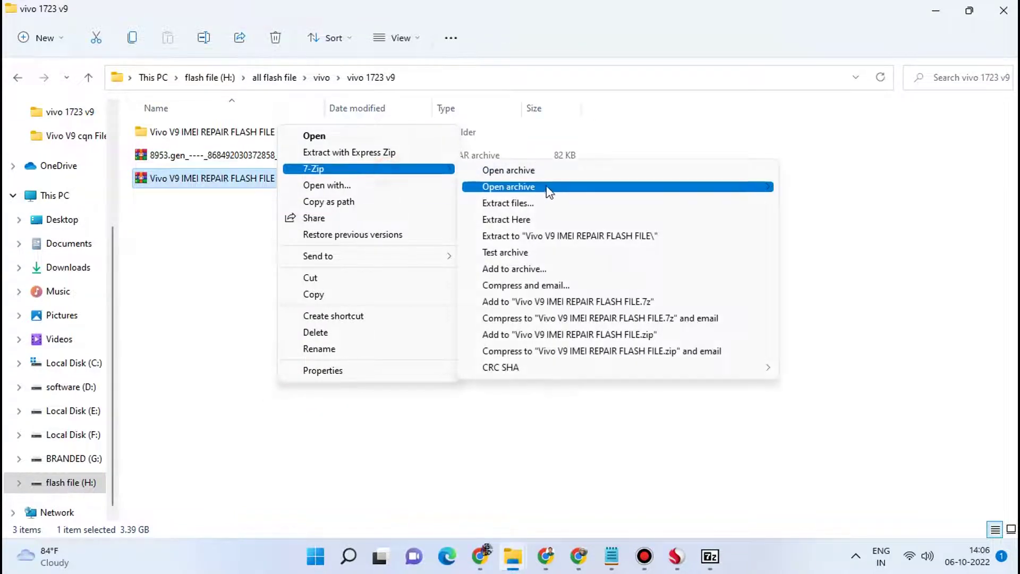
left_click(530, 219)
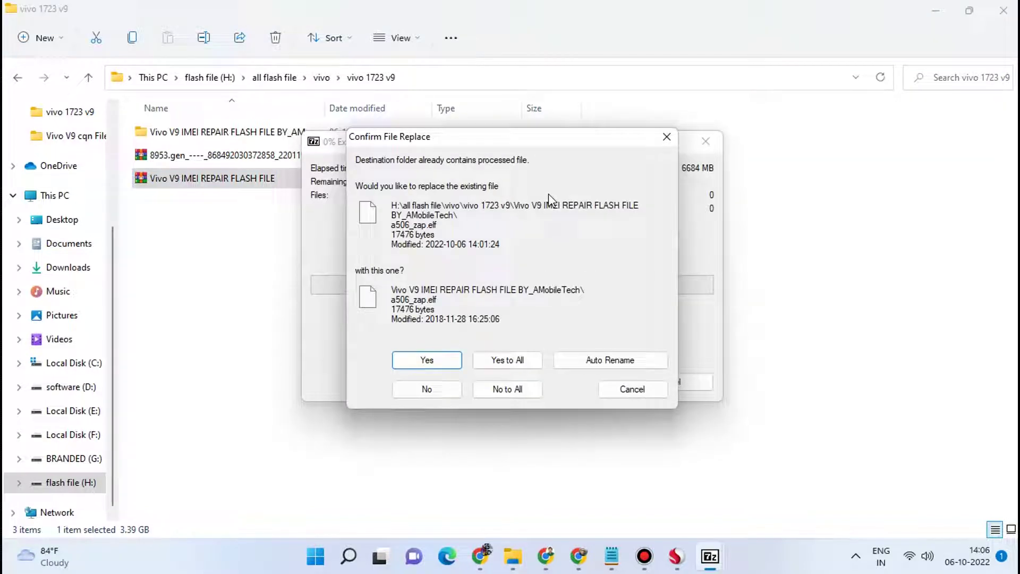
left_click(516, 360)
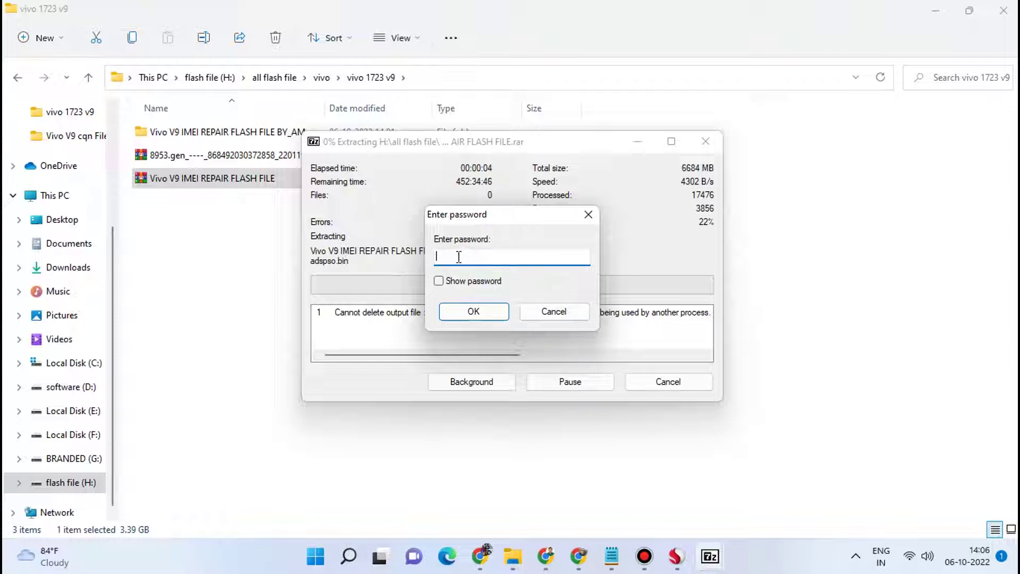
type("*****")
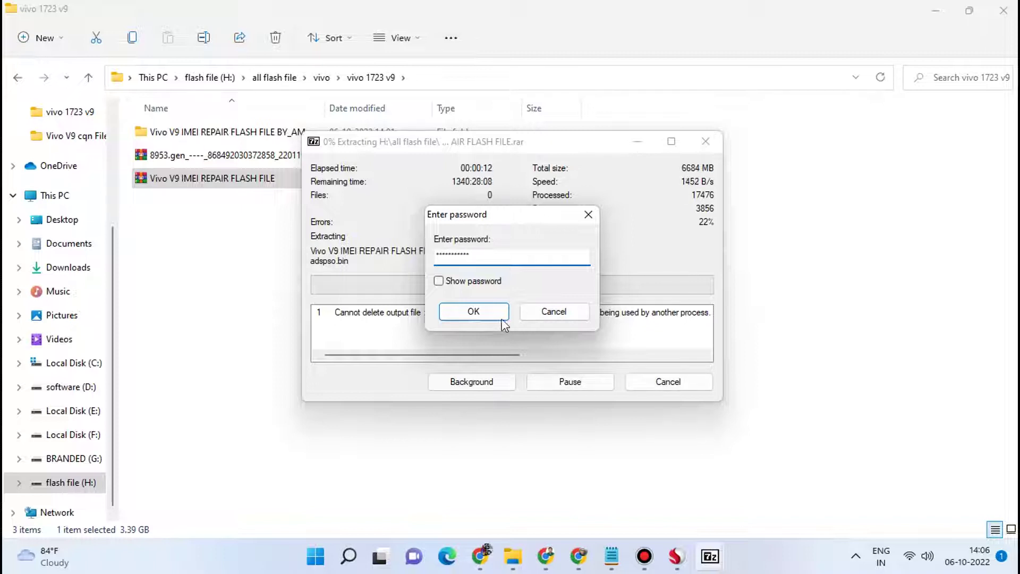
left_click(472, 313)
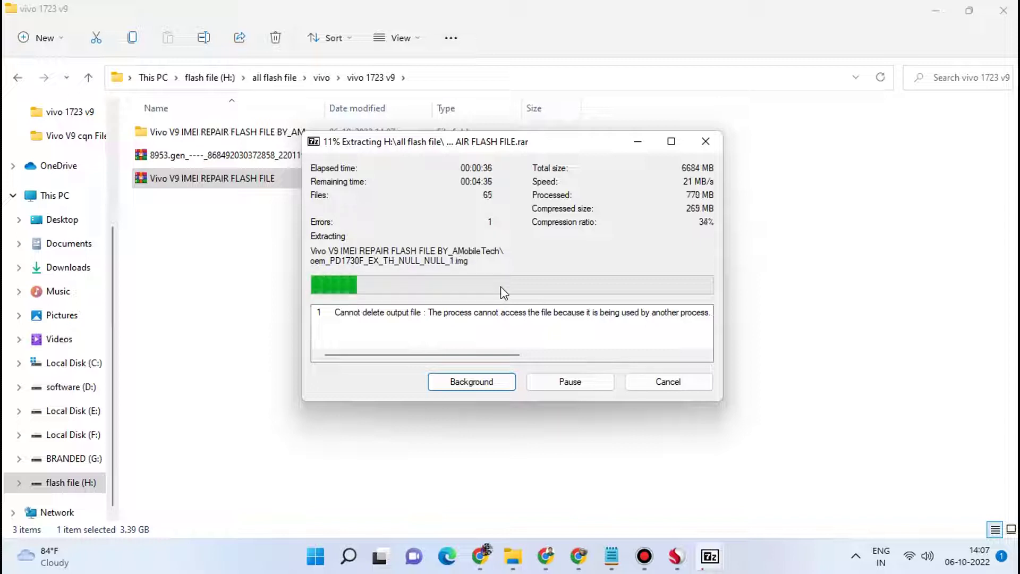
Cancel the older duplicate 7-Zip extraction that is waiting for a password
mouse_move(653, 554)
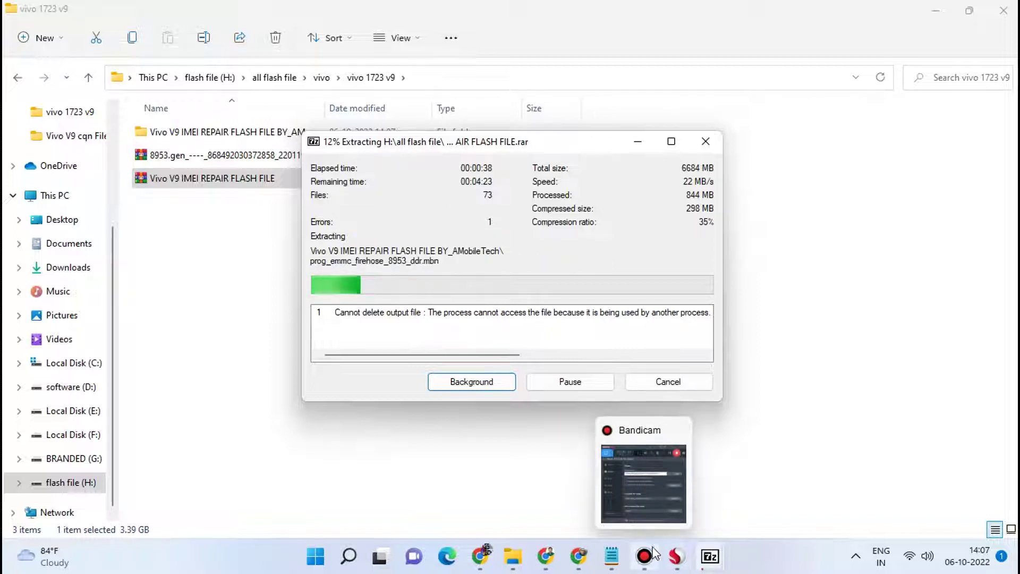
mouse_move(711, 554)
mouse_move(644, 487)
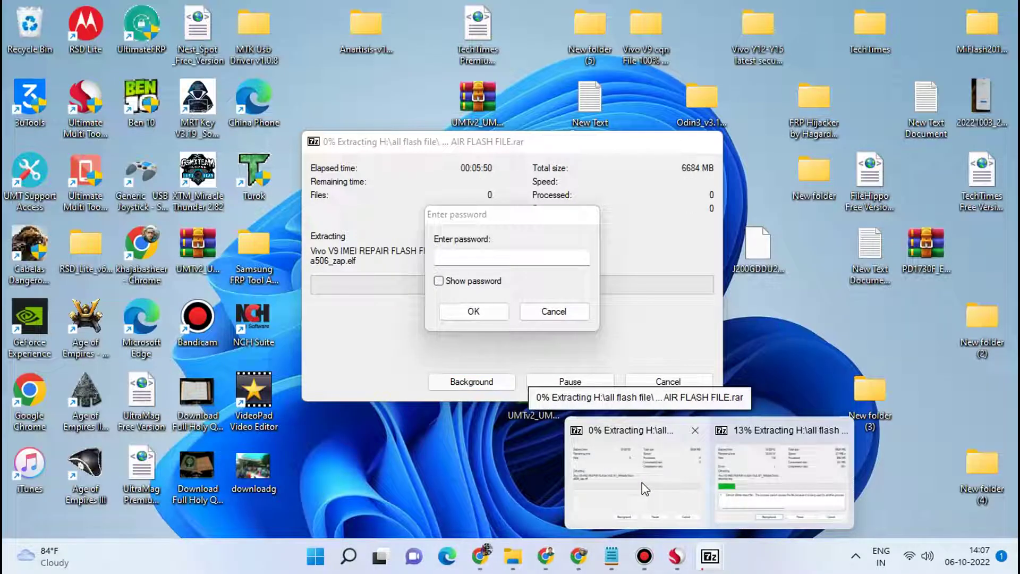
left_click(695, 432)
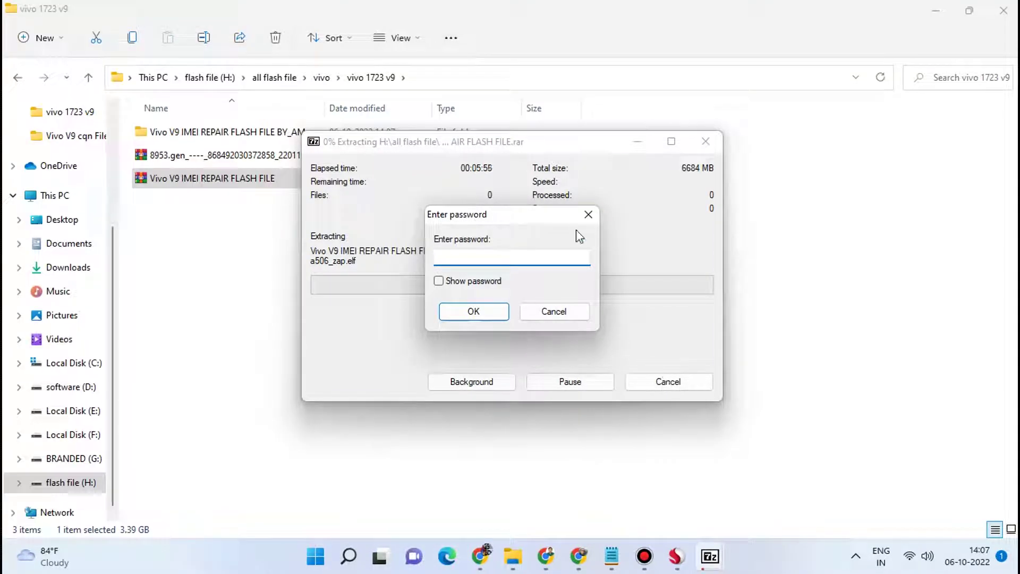
left_click(588, 214)
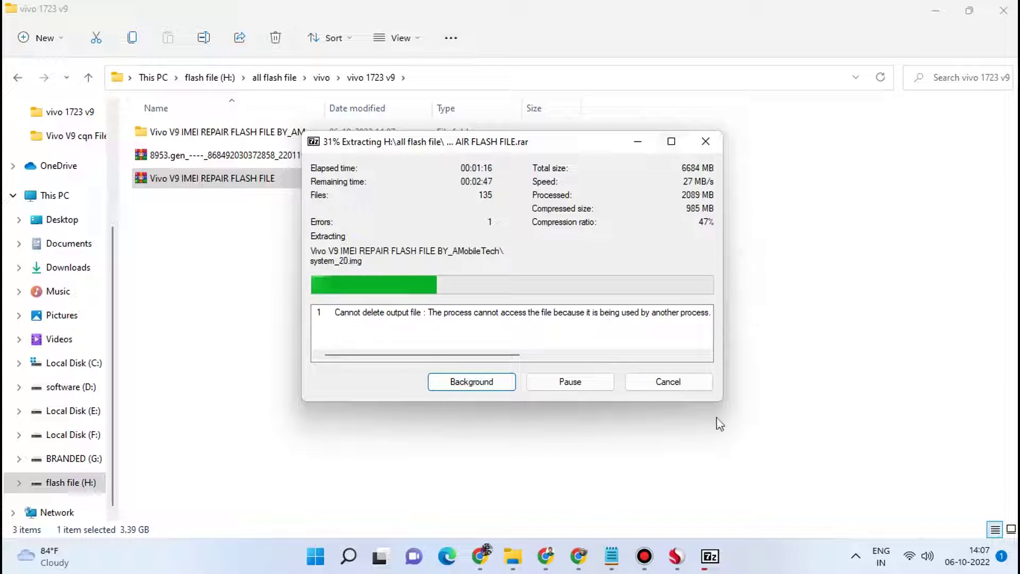
Let the flash file extraction run to completion and close the 7-Zip progress window
left_click(669, 480)
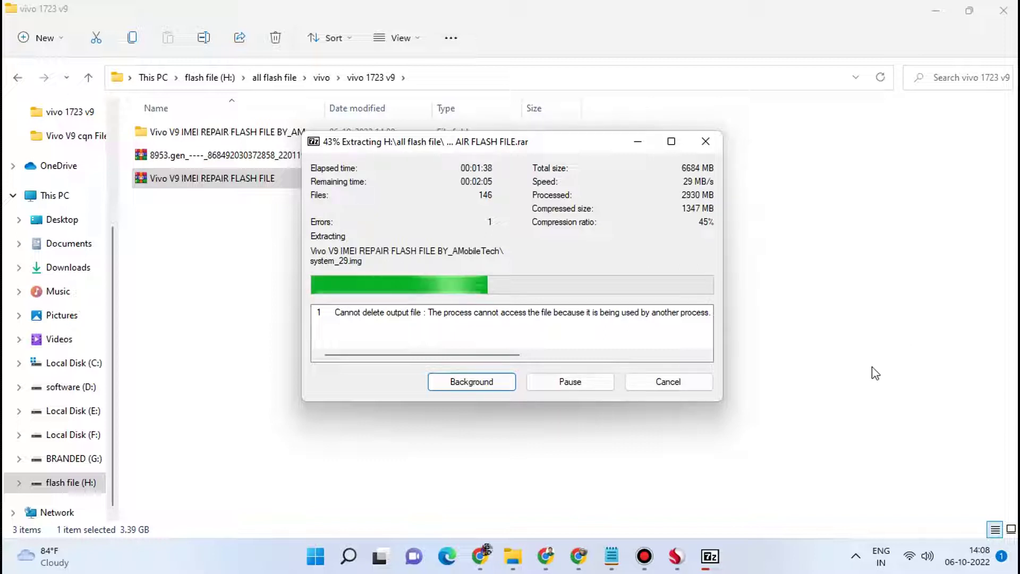
left_click(644, 556)
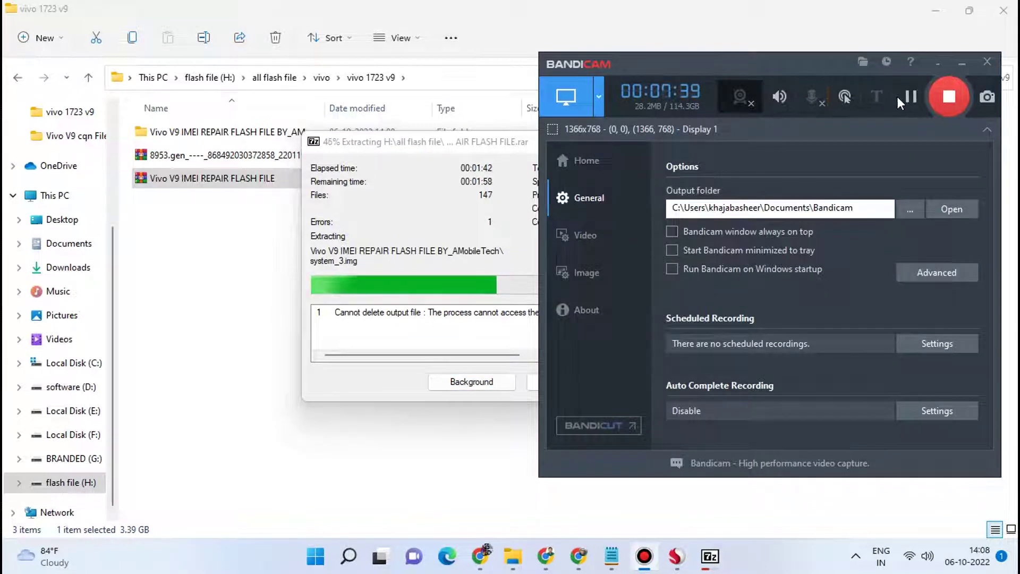
left_click(911, 96)
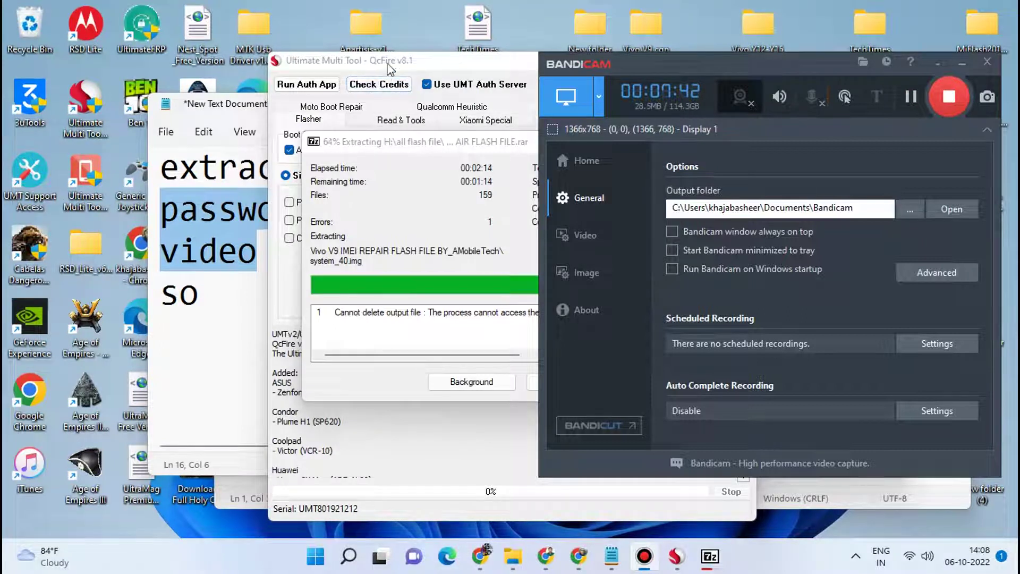
left_click(391, 64)
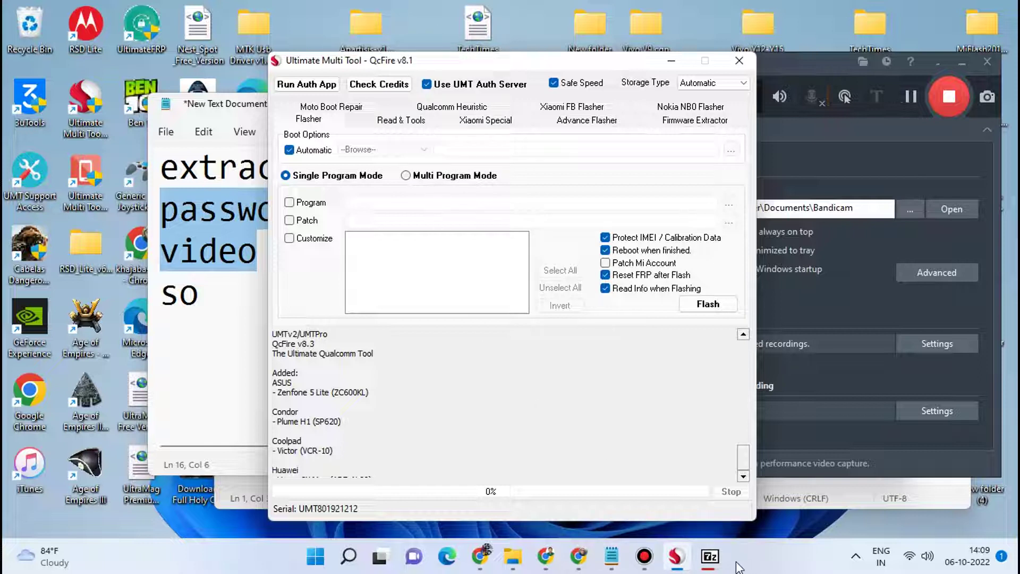
left_click(716, 564)
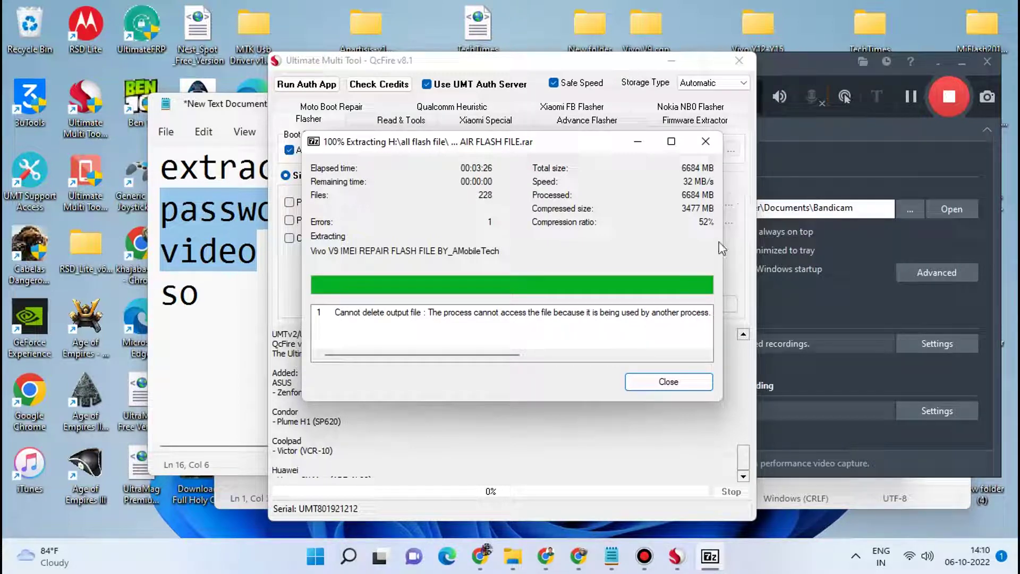
left_click(675, 381)
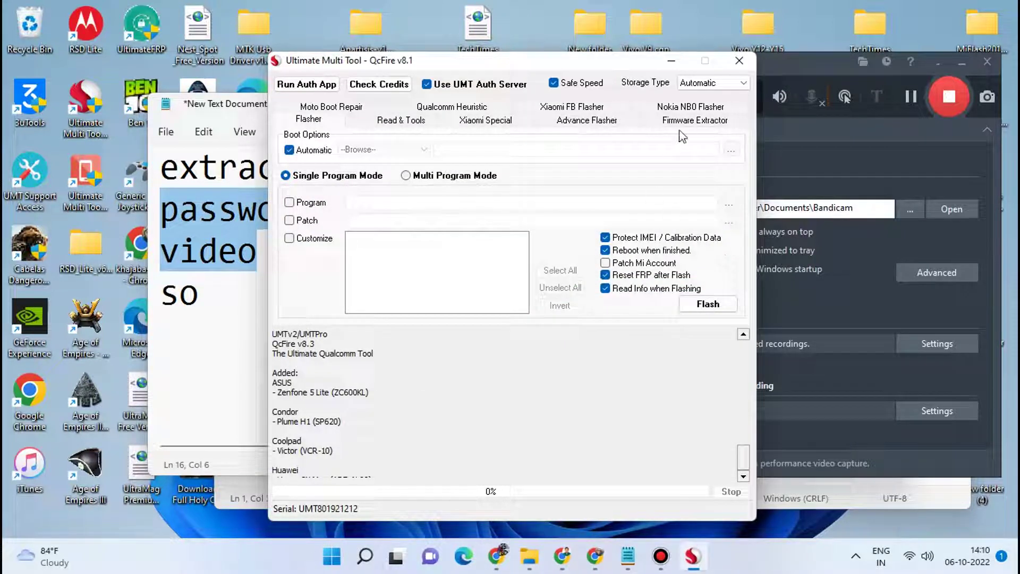
Check the extracted flash file folder inside vivo 1723 v9 and return to the parent folder
mouse_move(533, 559)
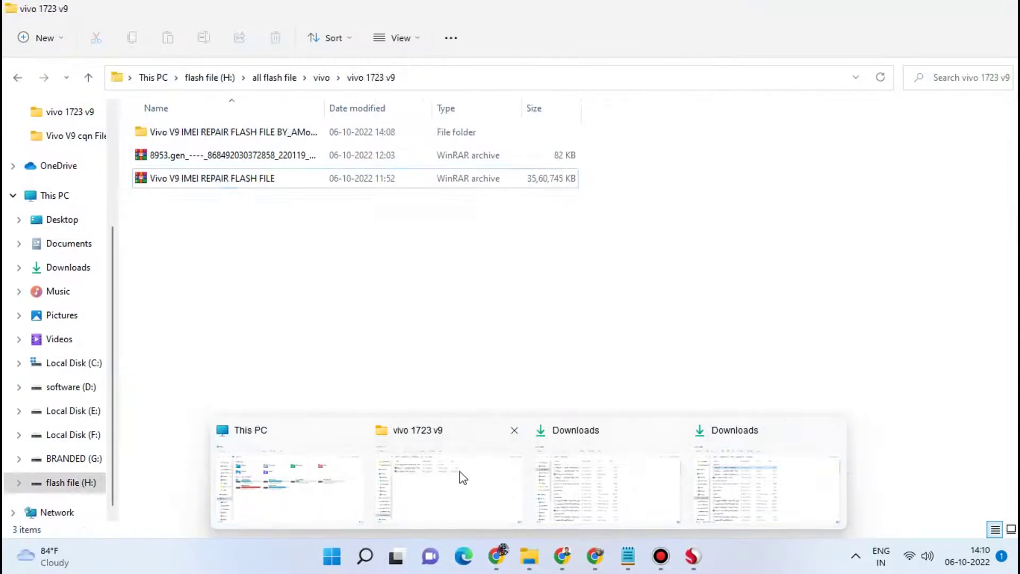
left_click(460, 472)
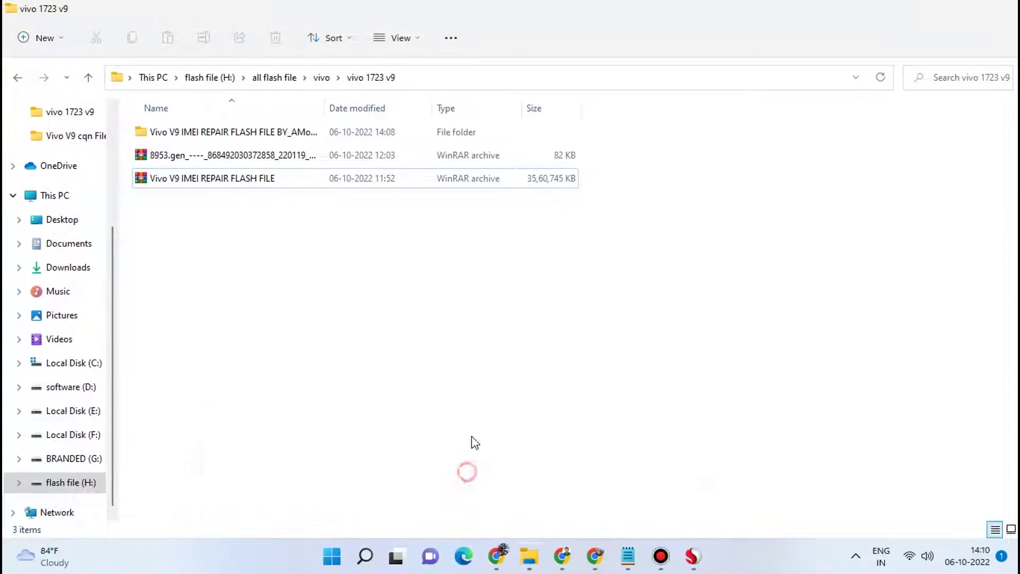
double_click(247, 134)
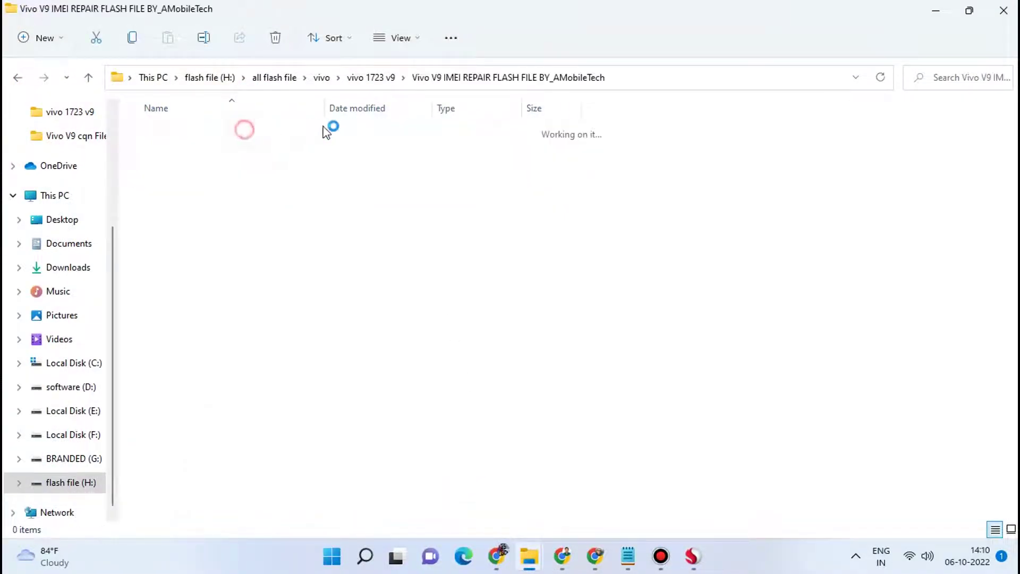
left_click(89, 78)
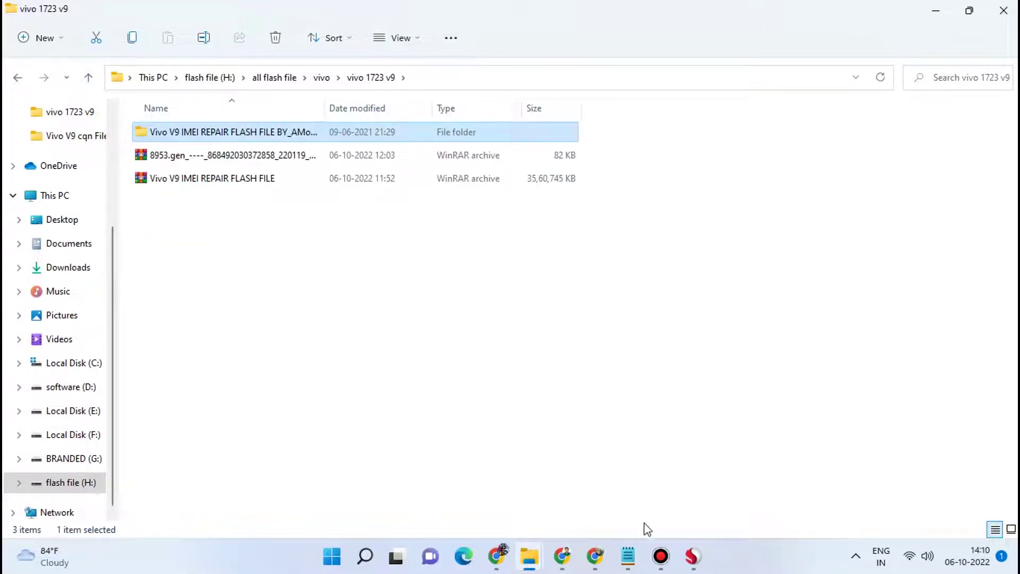
Switch to QcFire and try to pick a program XML from the extracted Vivo V9 IMEI REPAIR FLASH FILE folder in vivo 1723 v9
left_click(693, 558)
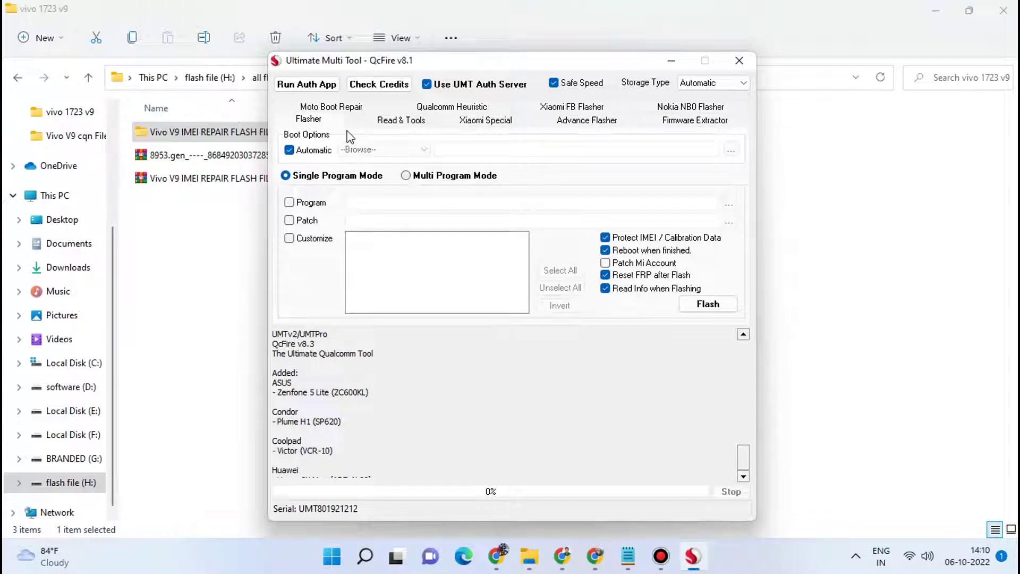
left_click(290, 202)
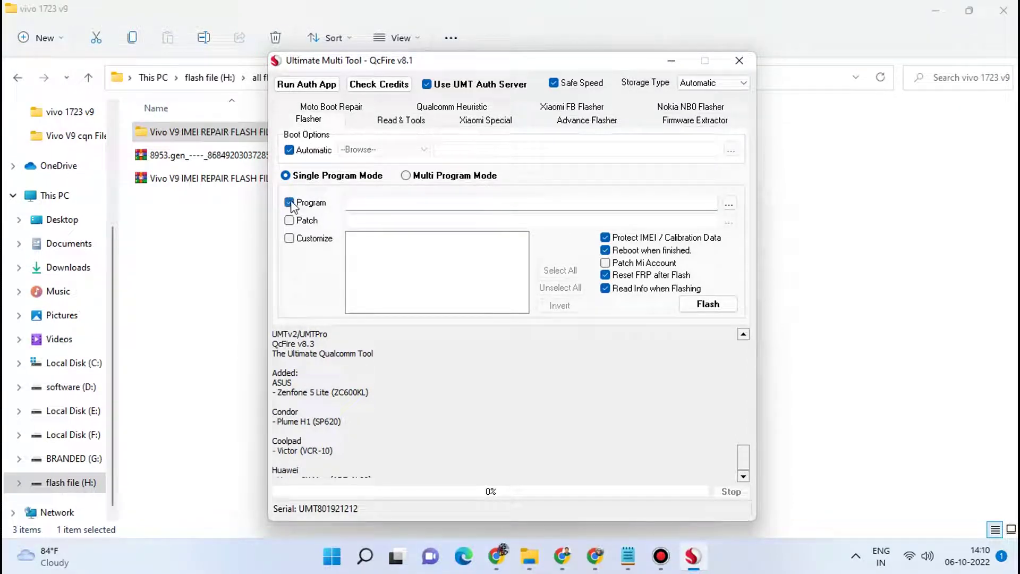
left_click(729, 205)
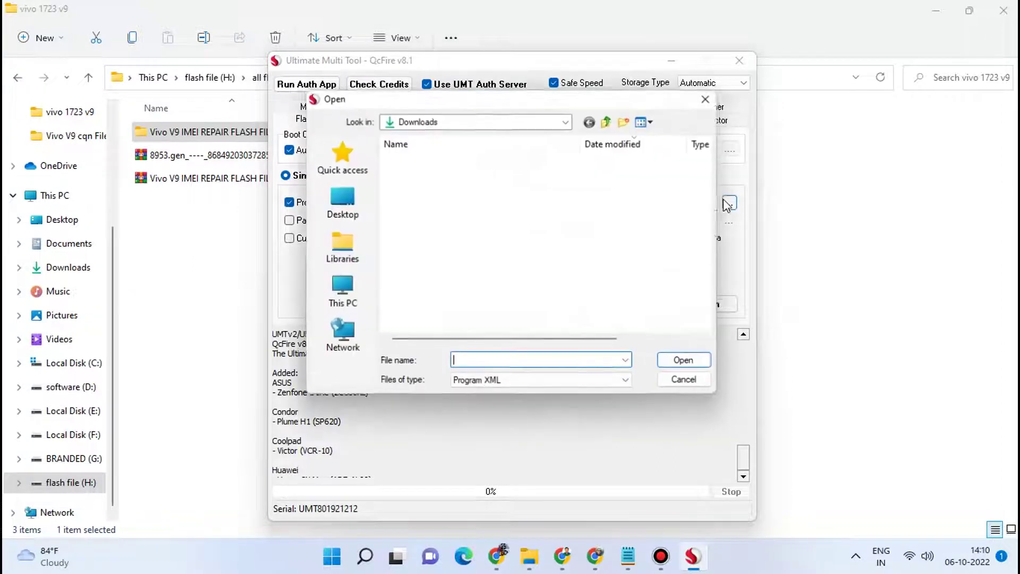
left_click(351, 290)
scroll(476, 249, "down", 3)
scroll(477, 253, "down", 3)
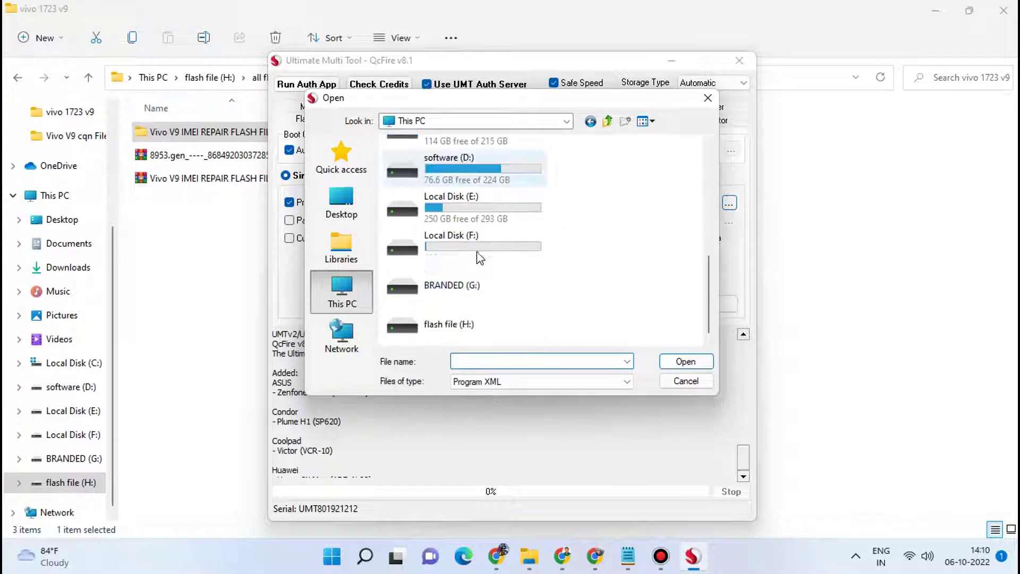
double_click(476, 314)
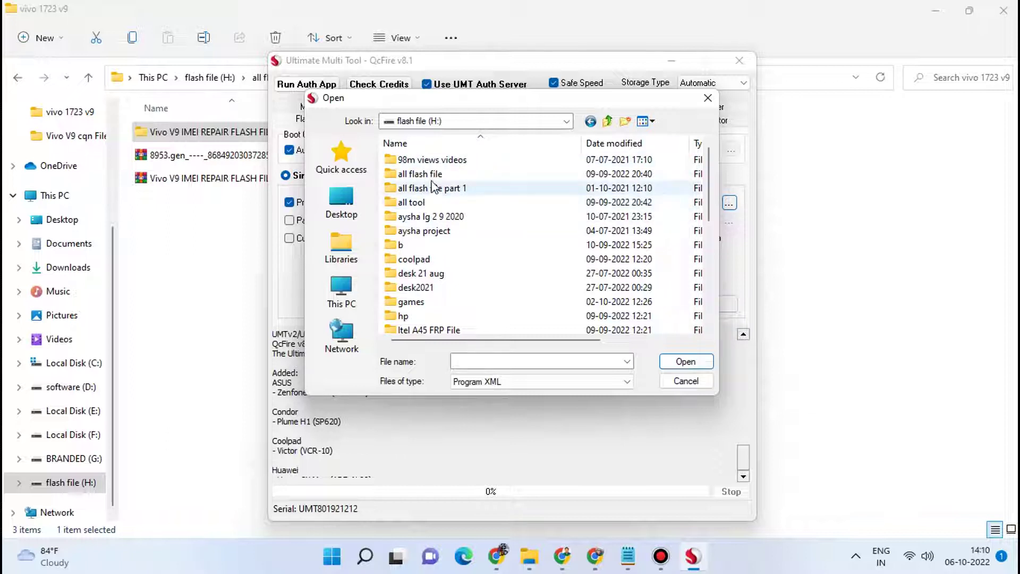
double_click(425, 174)
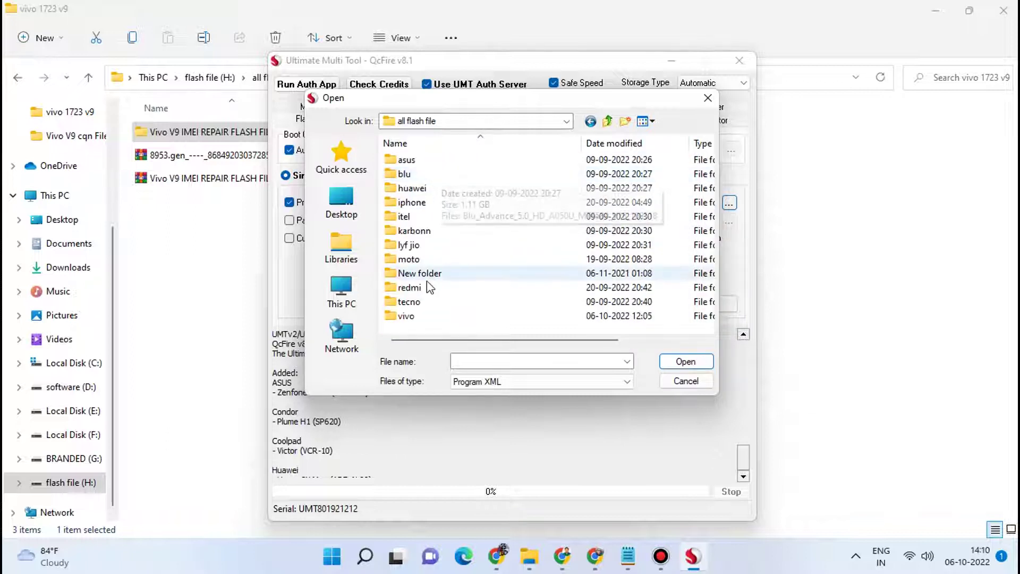
double_click(408, 316)
left_click(422, 161)
double_click(423, 160)
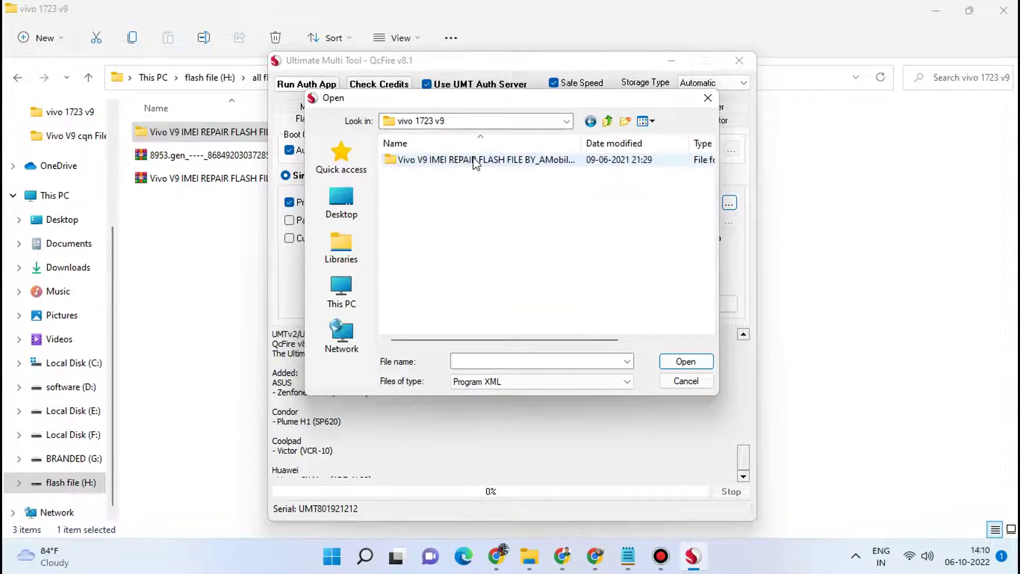
double_click(474, 160)
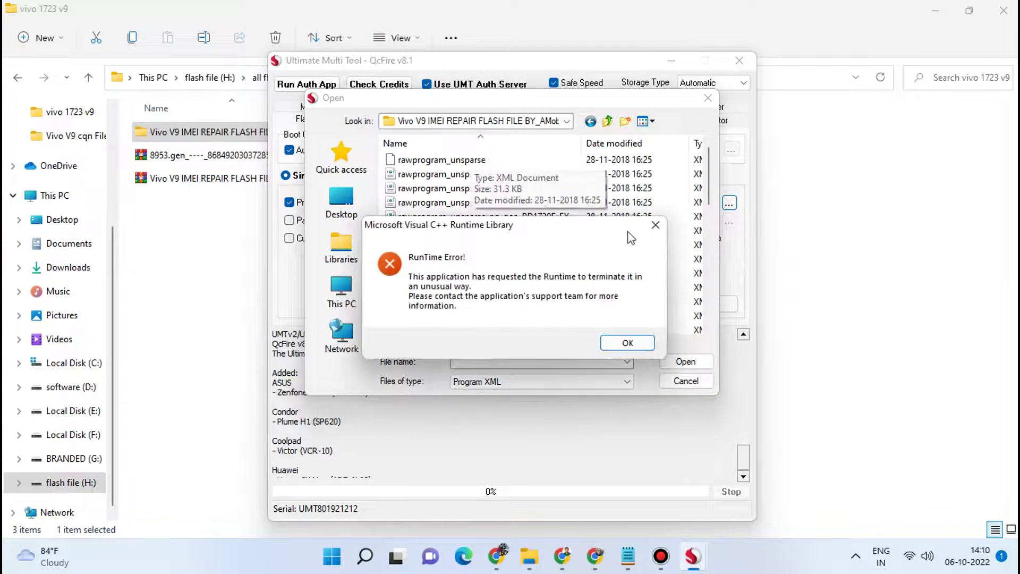
left_click(655, 225)
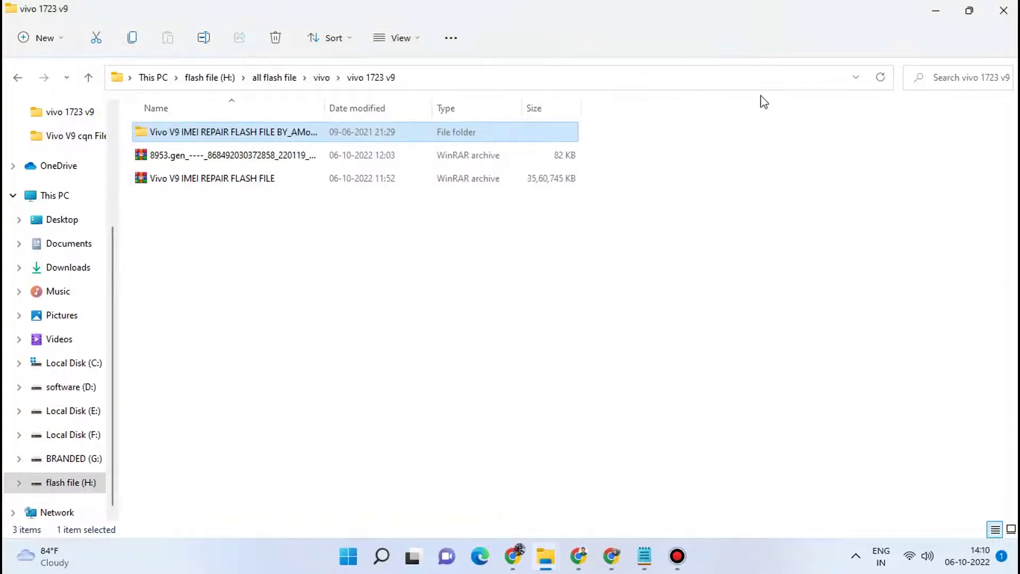
Minimize the file window and relaunch Ultimate Multi Tool - QcFire from the desktop as administrator
left_click(936, 10)
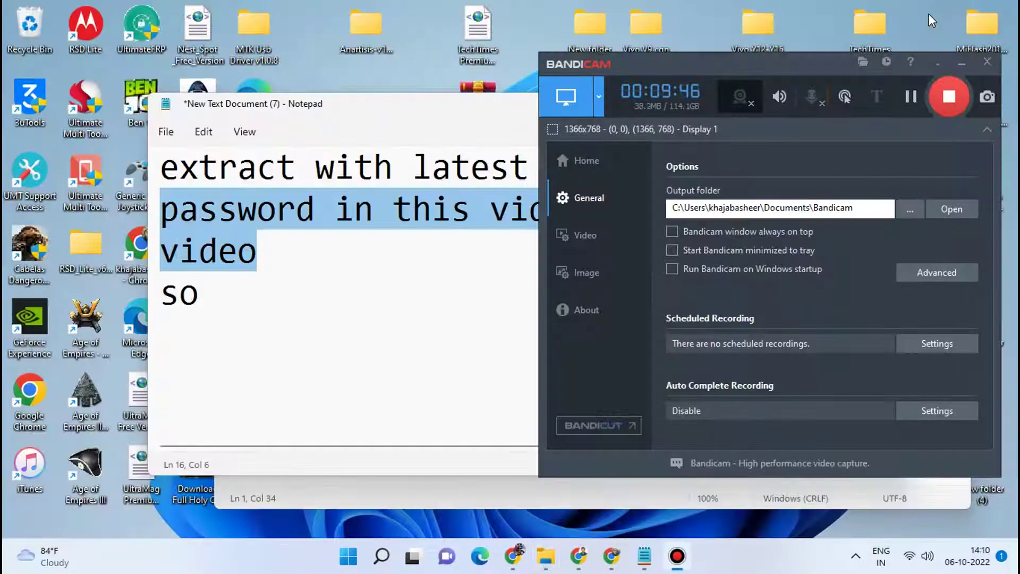
left_click(420, 105)
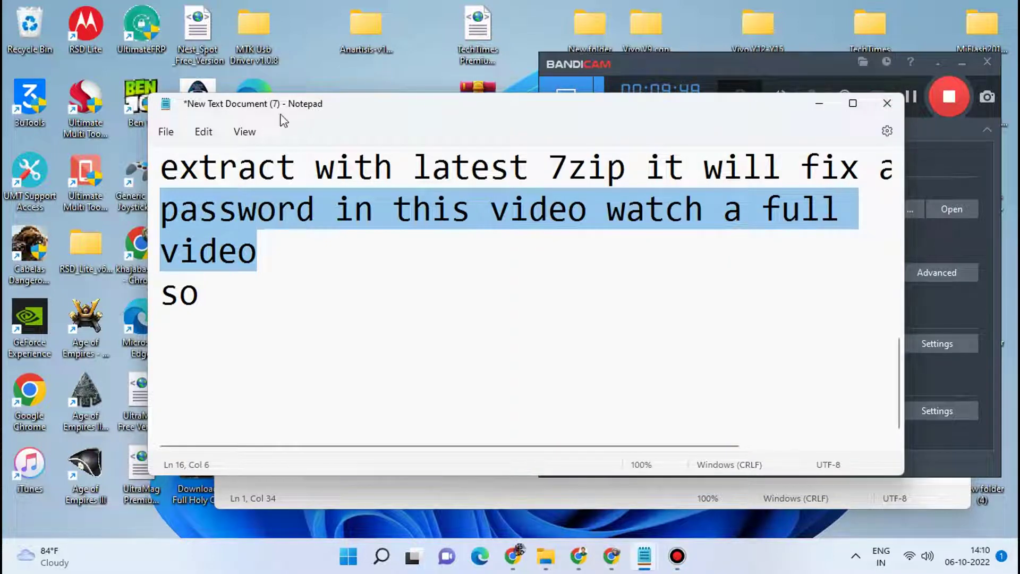
right_click(80, 100)
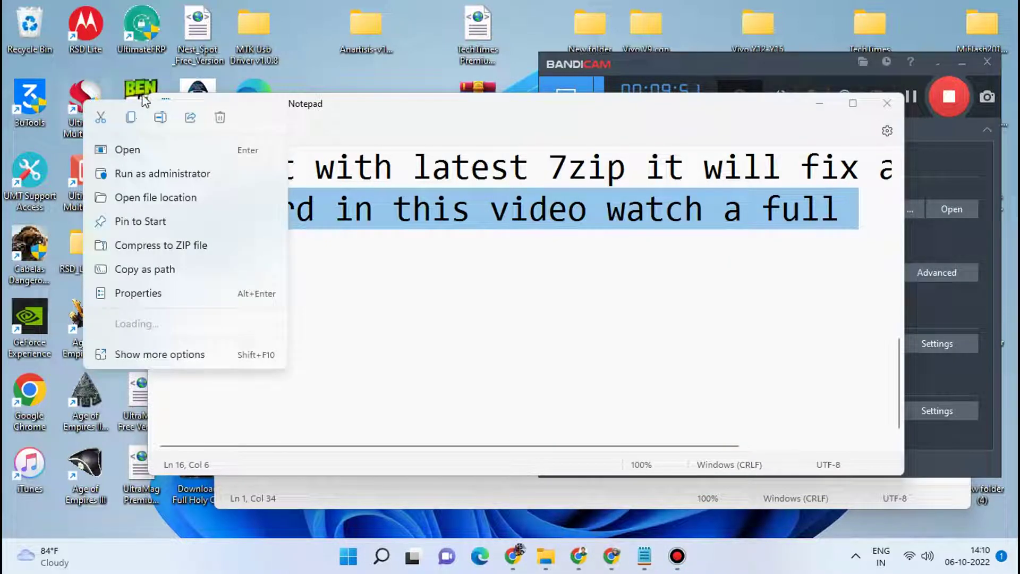
left_click(136, 174)
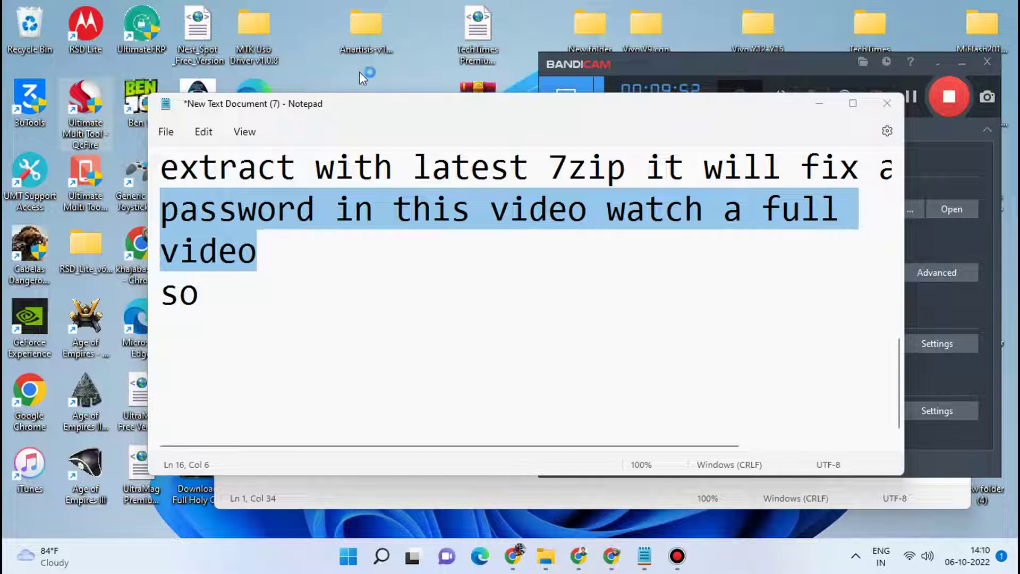
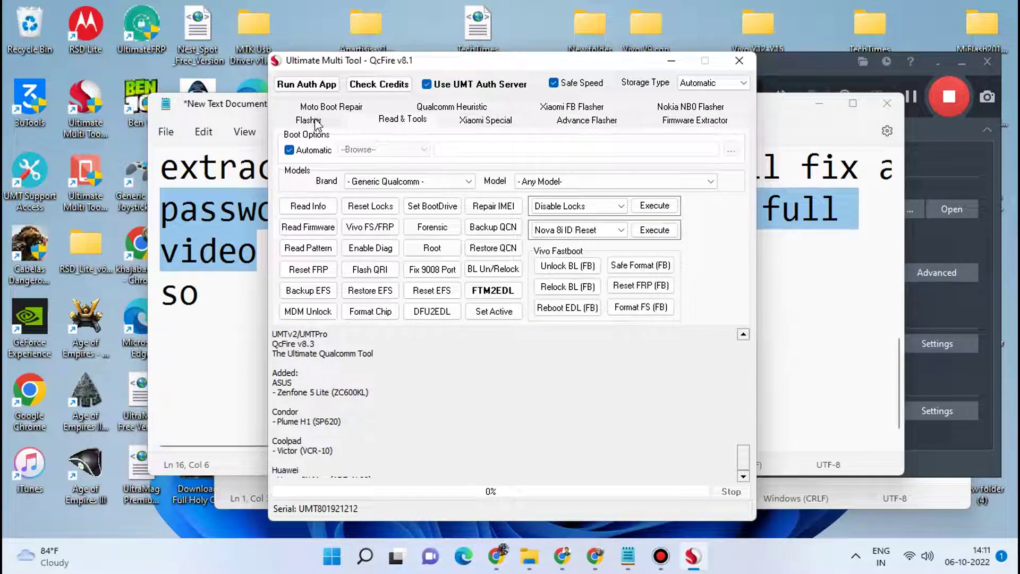
Load the rawprogram_unsparse XML from the Vivo V9 IMEI REPAIR FLASH FILE folder as the Flasher's program file and dismiss the information message
left_click(314, 121)
left_click(306, 204)
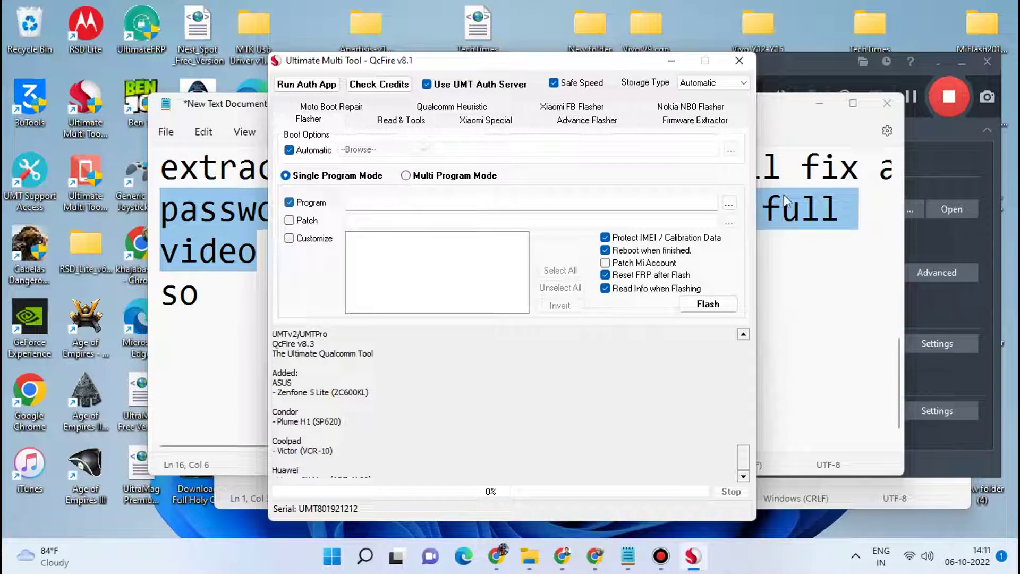
left_click(729, 204)
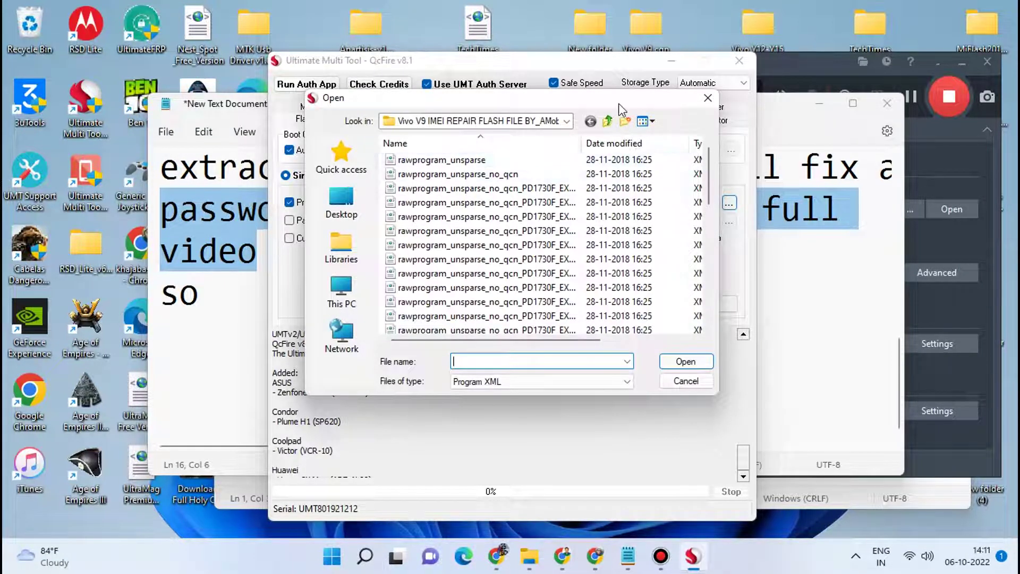
left_click(607, 121)
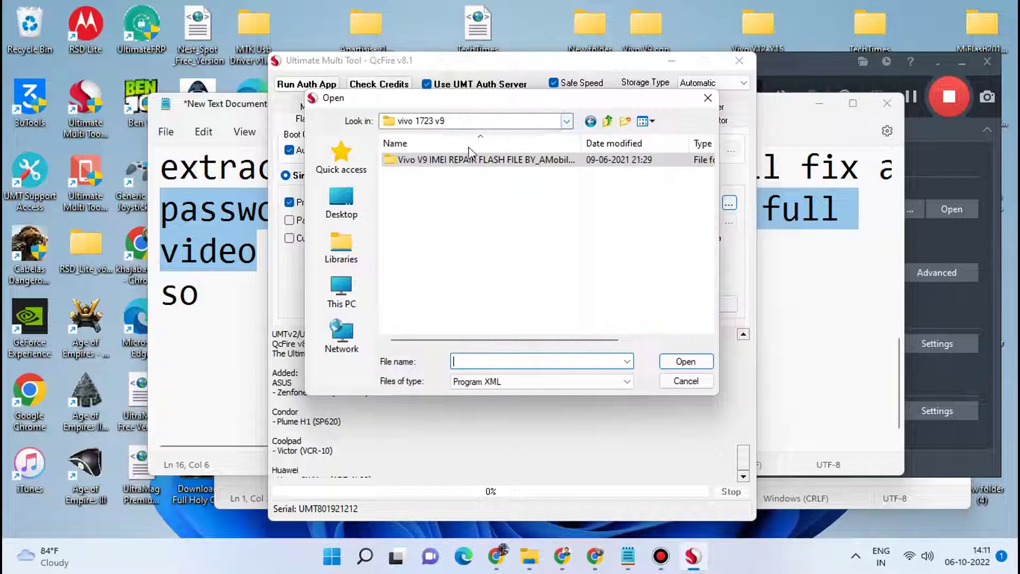
double_click(416, 159)
double_click(416, 161)
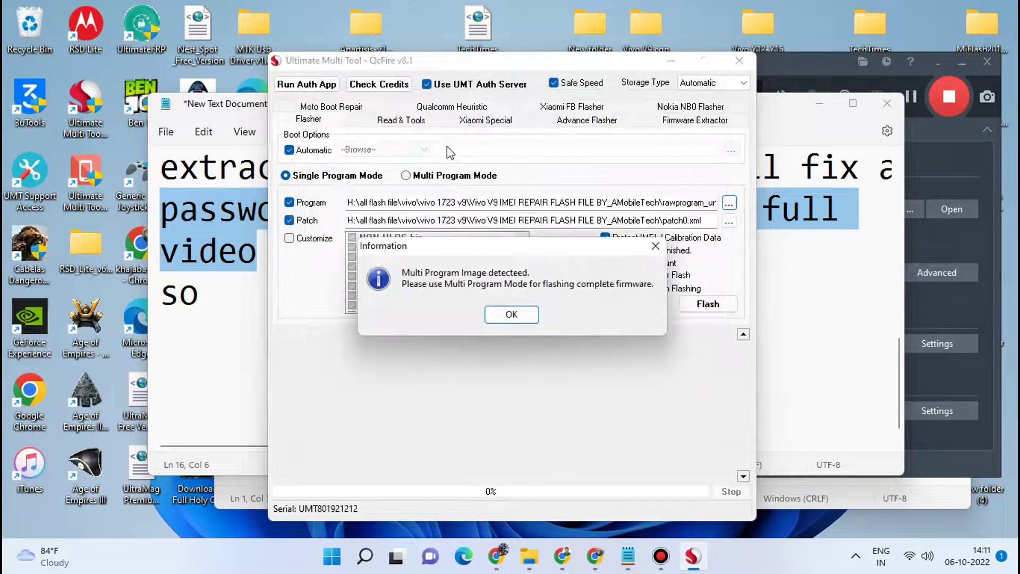
left_click(511, 315)
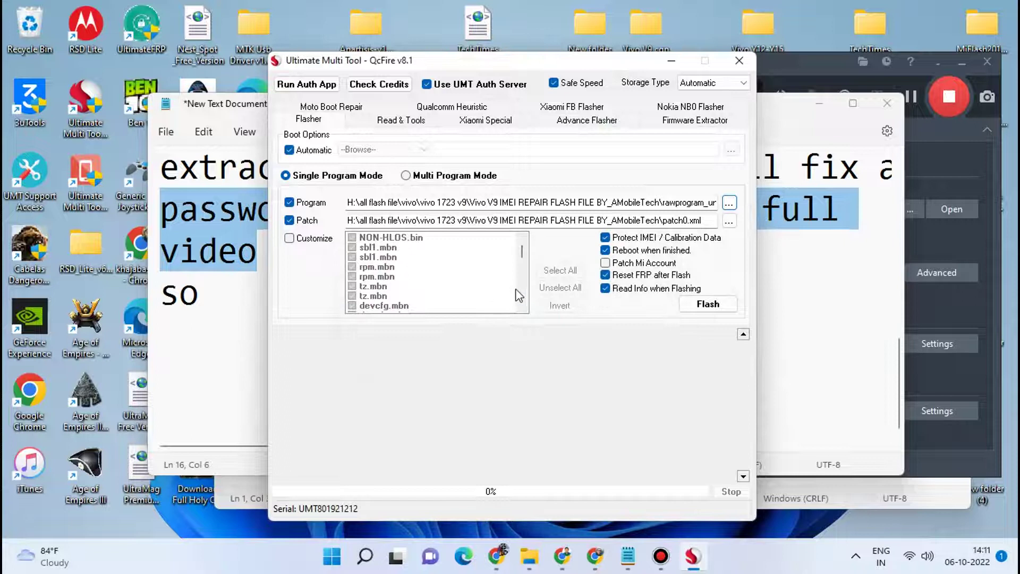
Replace the last line "so" in the Notepad notes with "now connect edl point"
left_click(811, 264)
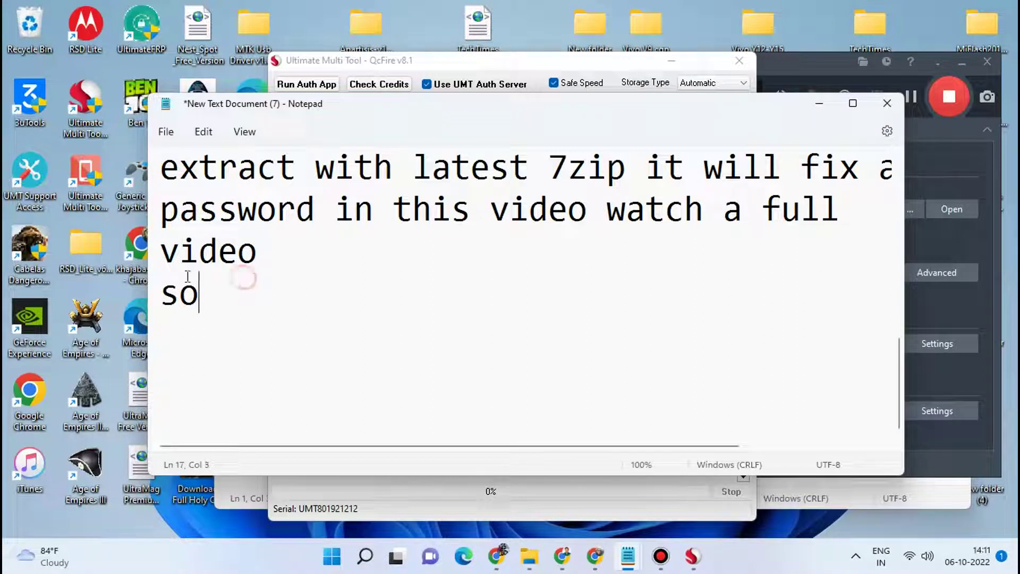
left_click_drag(202, 292, 154, 290)
key("BackSpace")
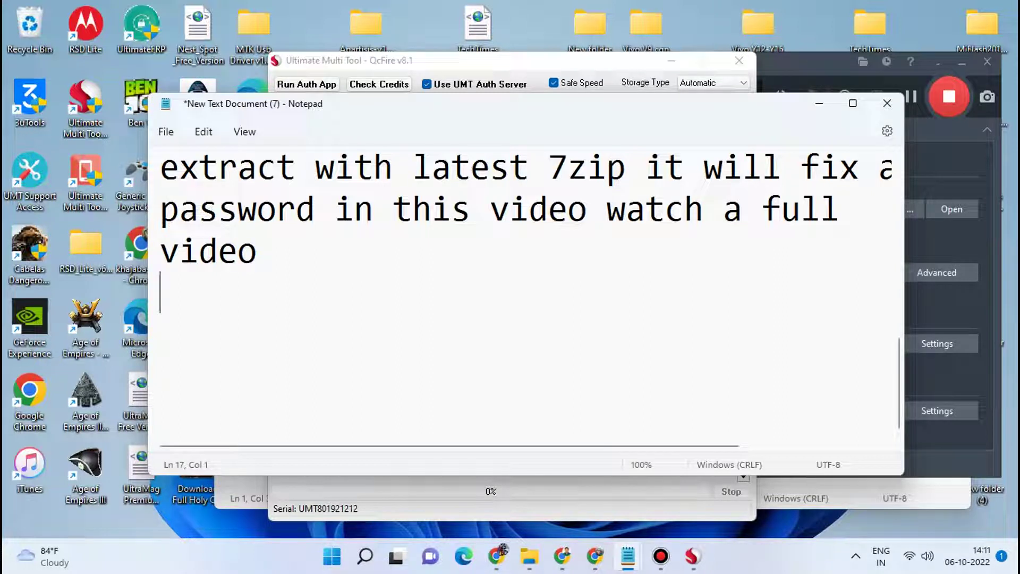
type("no")
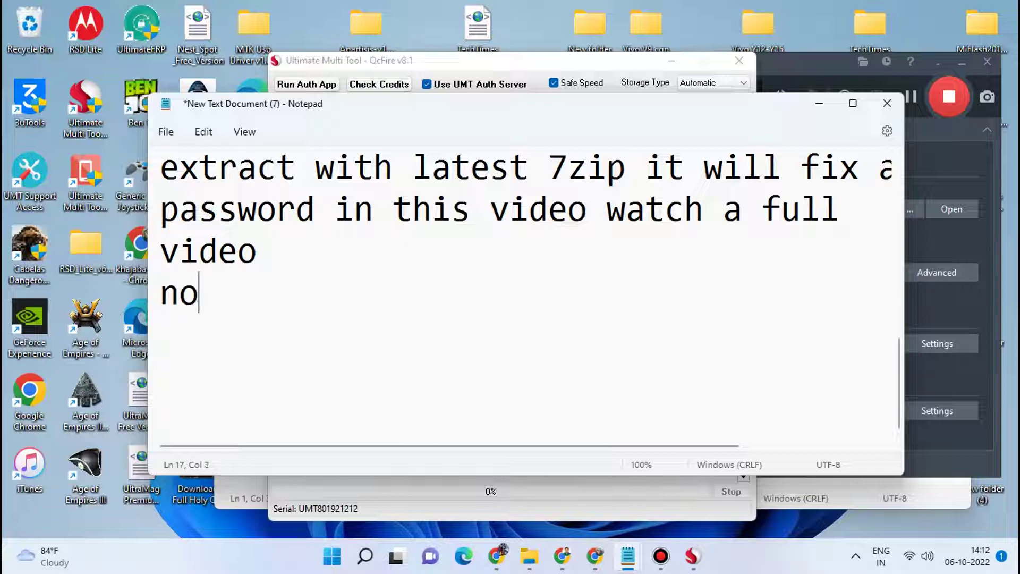
type("w conne")
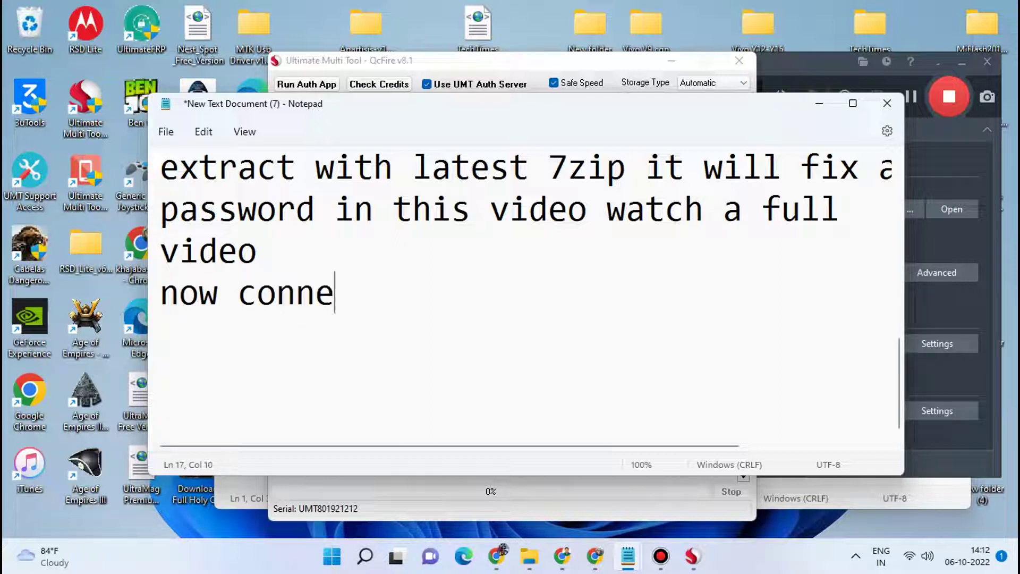
type("ct edl")
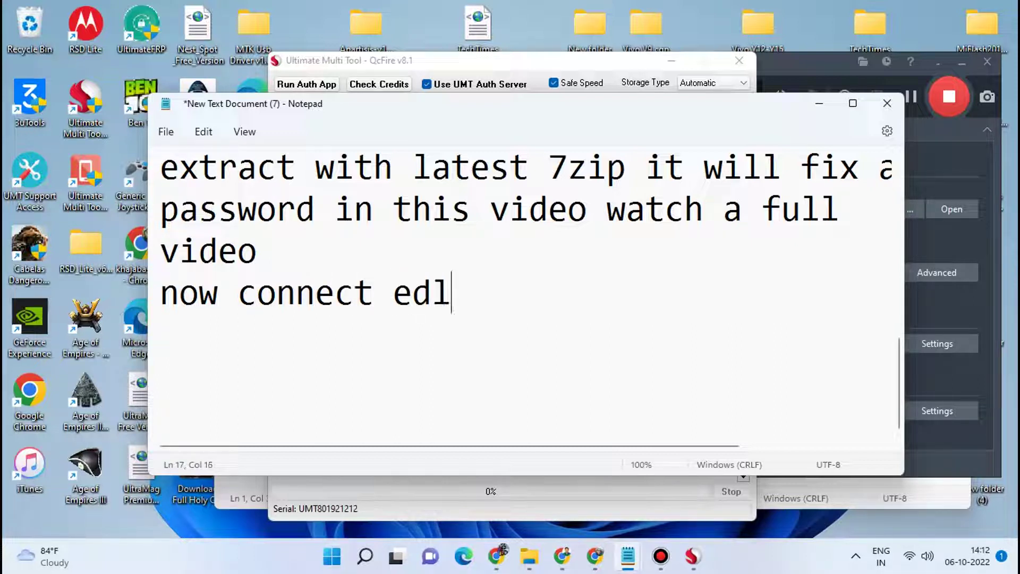
type(" point")
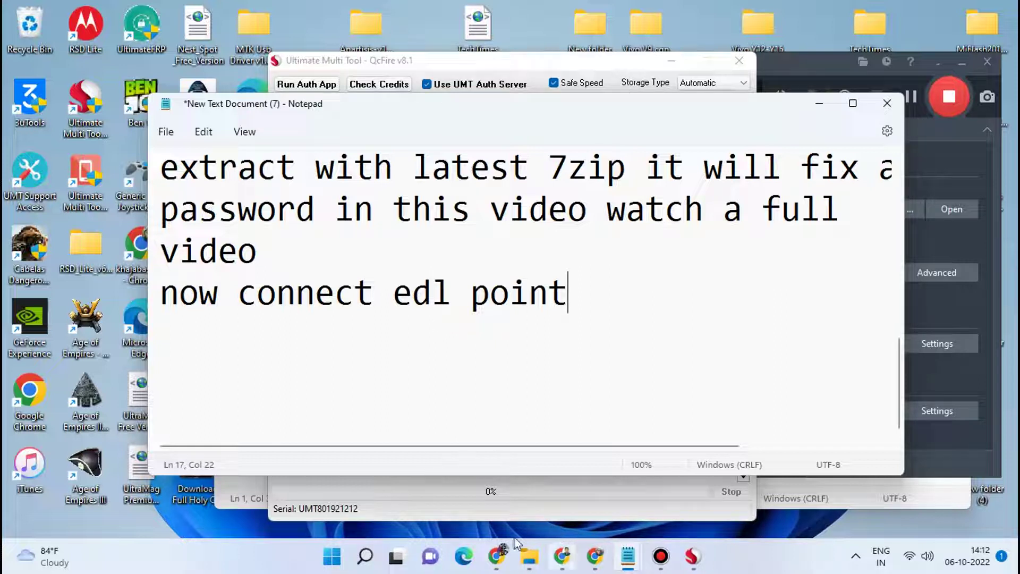
Open Device Manager and expand Ports (COM & LPT) to check for the phone's Qualcomm 9008 port
right_click(338, 561)
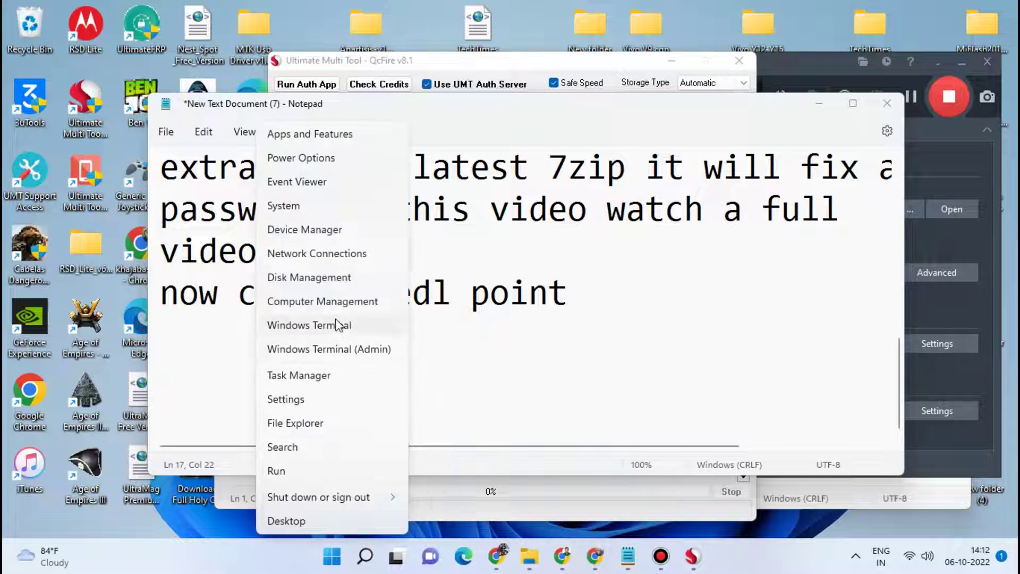
left_click(311, 228)
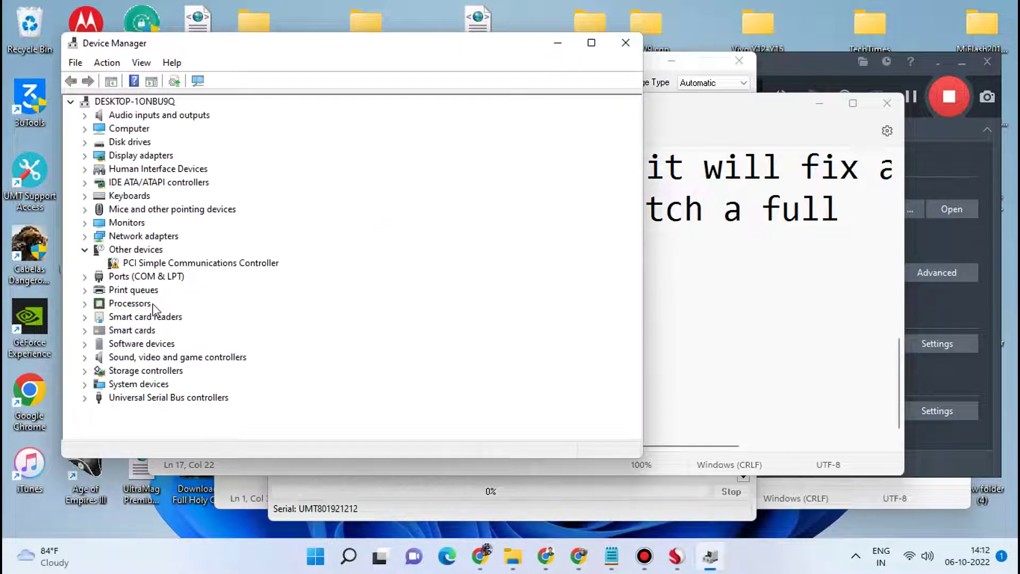
double_click(147, 277)
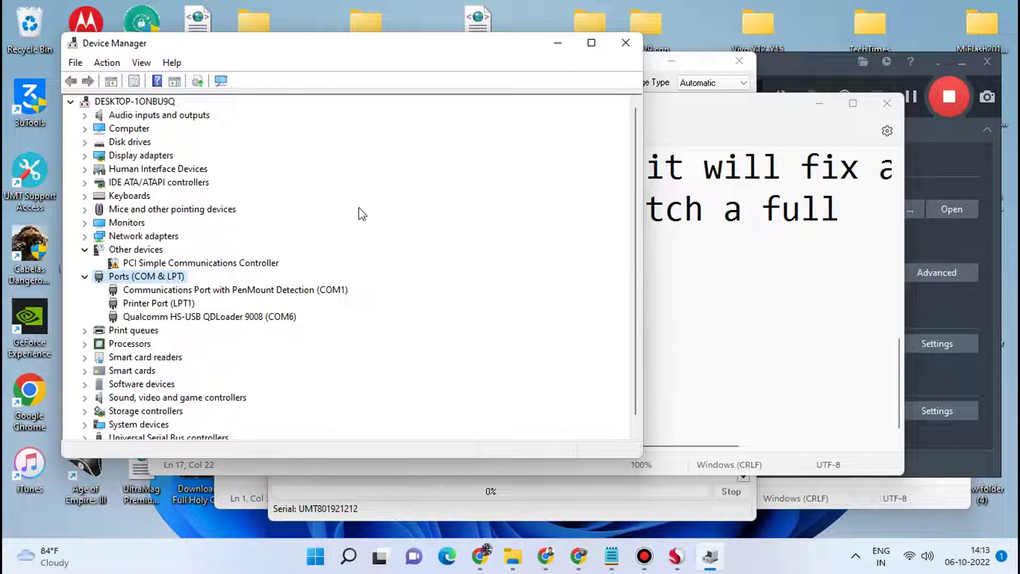
Return to QcFire and start flashing the loaded Vivo V9 firmware in Single Program Mode
left_click(676, 556)
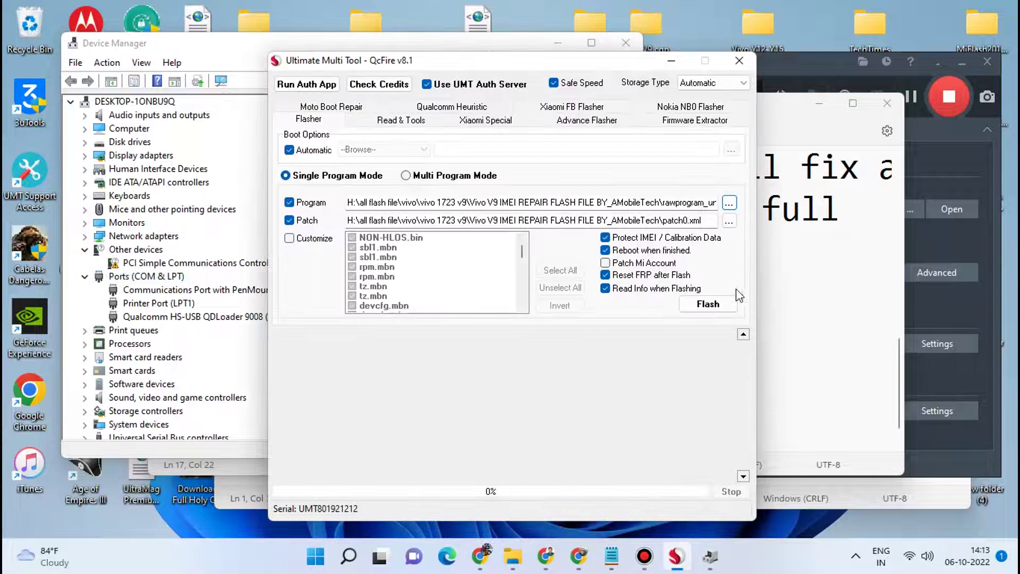
left_click(707, 307)
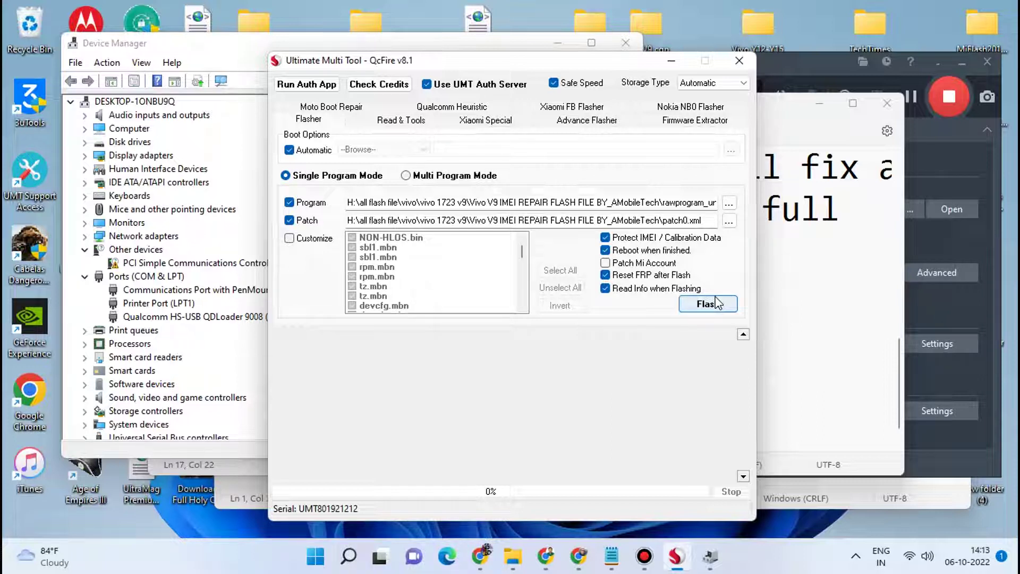
left_click(716, 304)
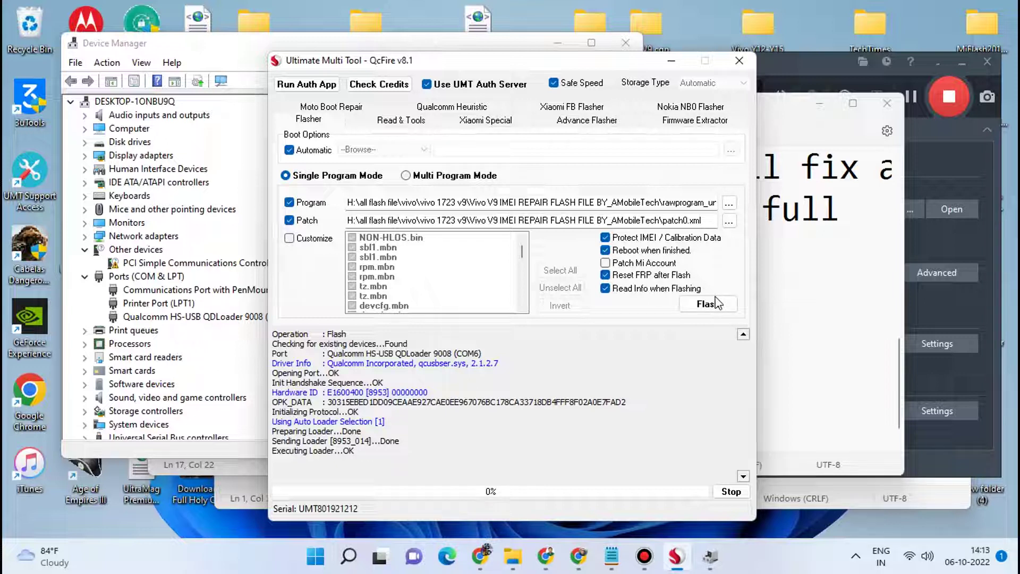
Add the line "wait until finish" below the EDL point line in the Notepad notes, then return to QcFire to check flashing progress
left_click(800, 280)
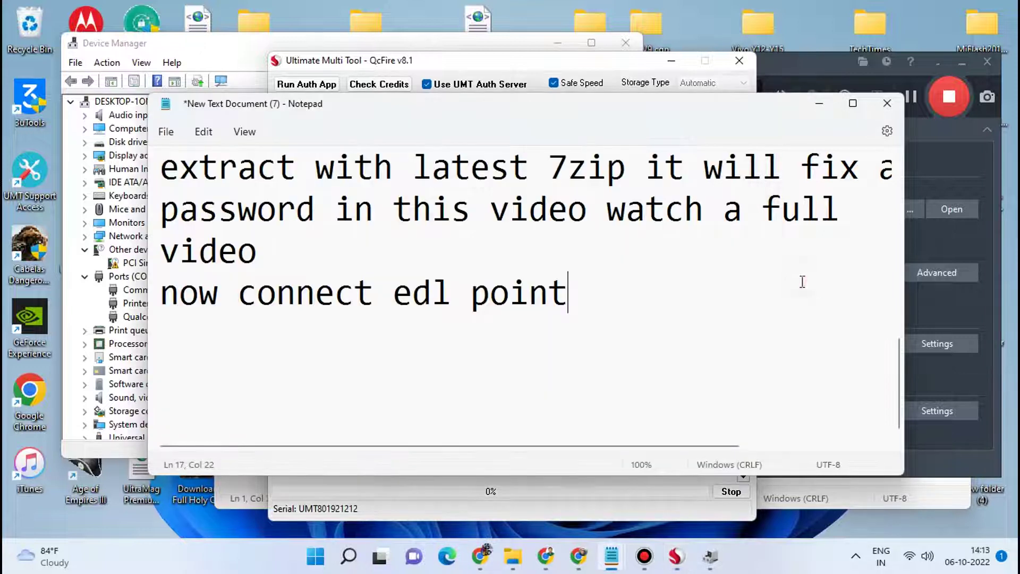
key("Return")
type("wa")
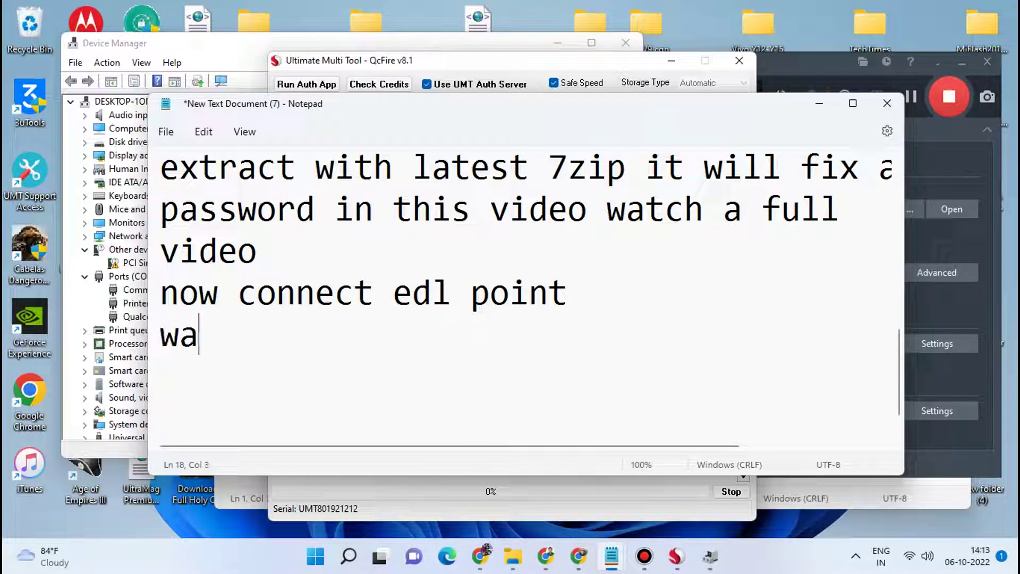
type("it u")
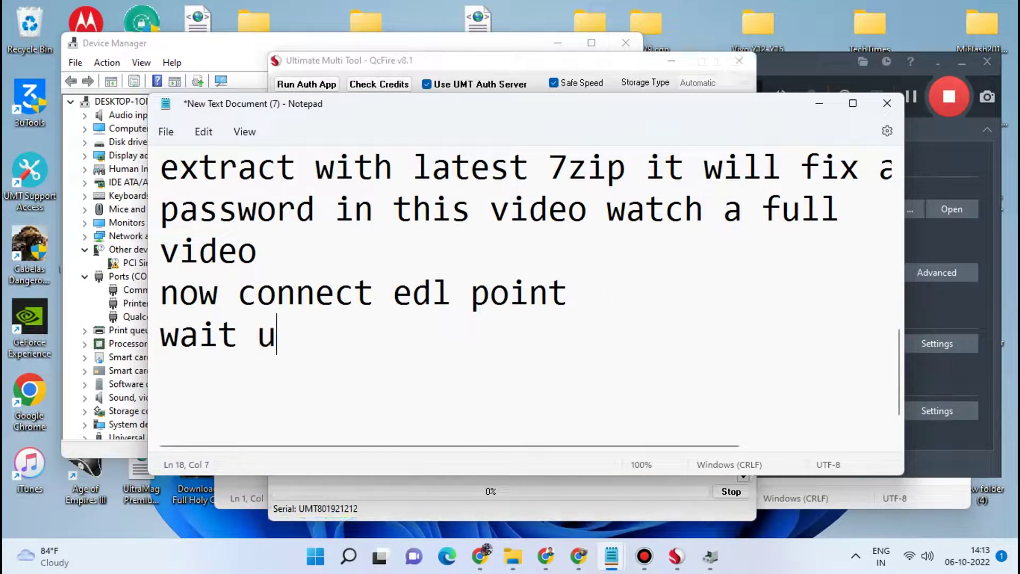
type("ntil ")
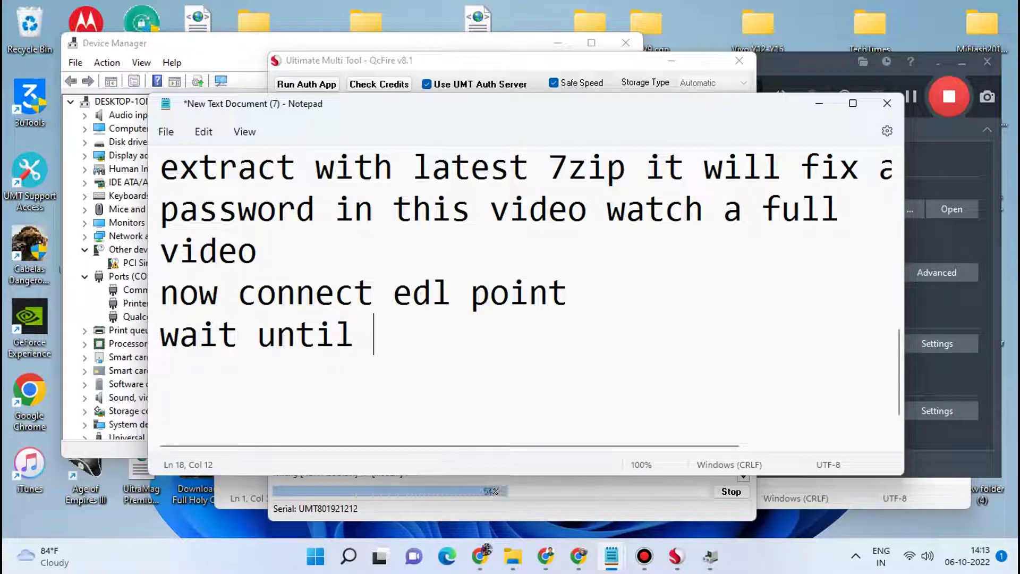
type("finish")
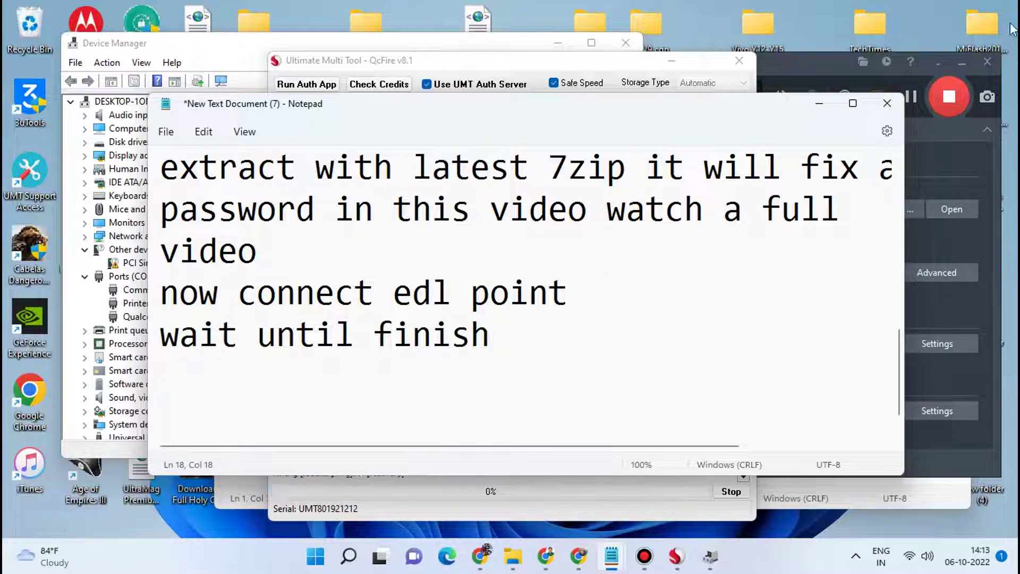
left_click(633, 68)
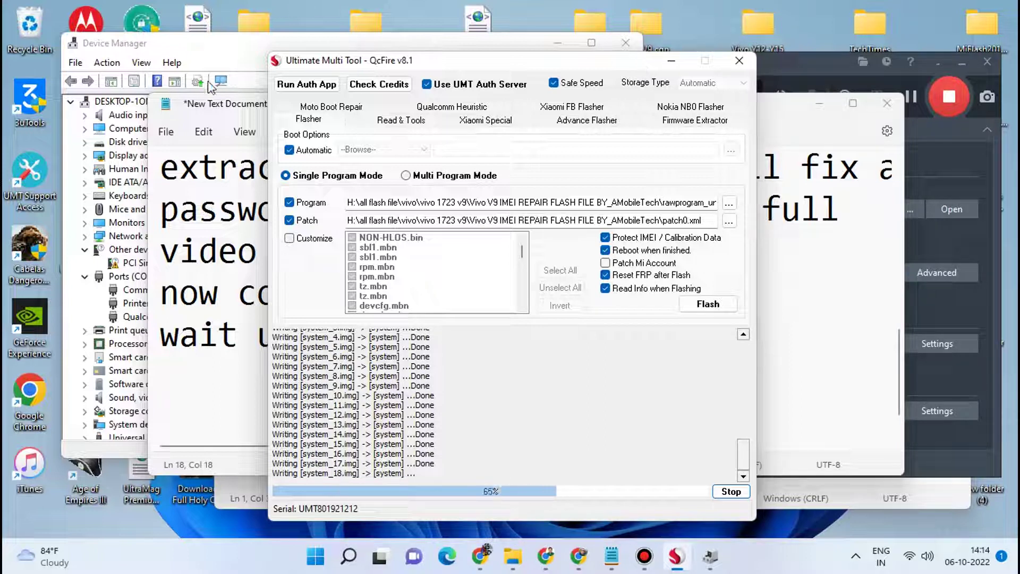
Extend the "now connect edl point" line in the Notepad notes with "withot a battery"
left_click(201, 109)
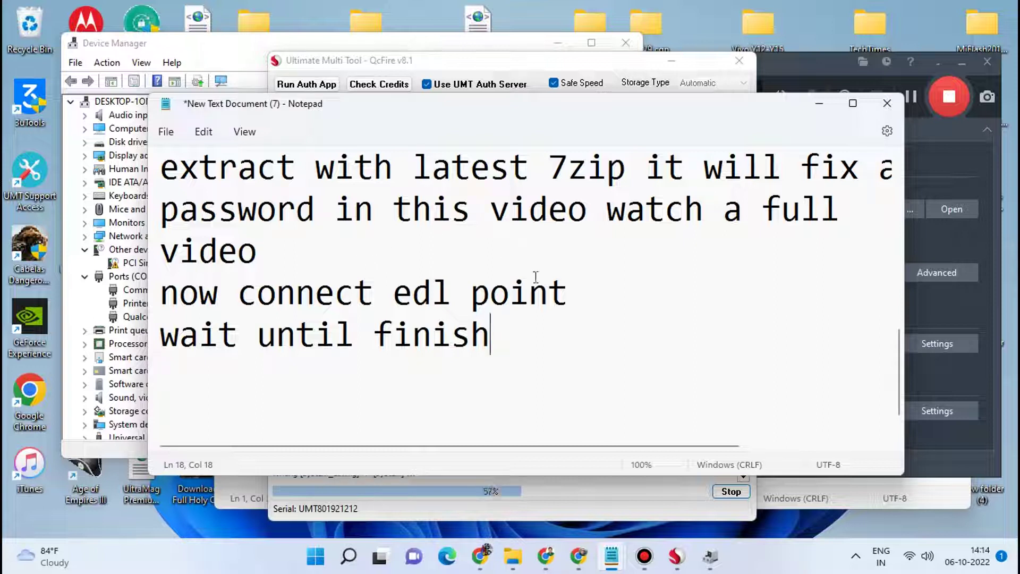
left_click(609, 296)
type("w")
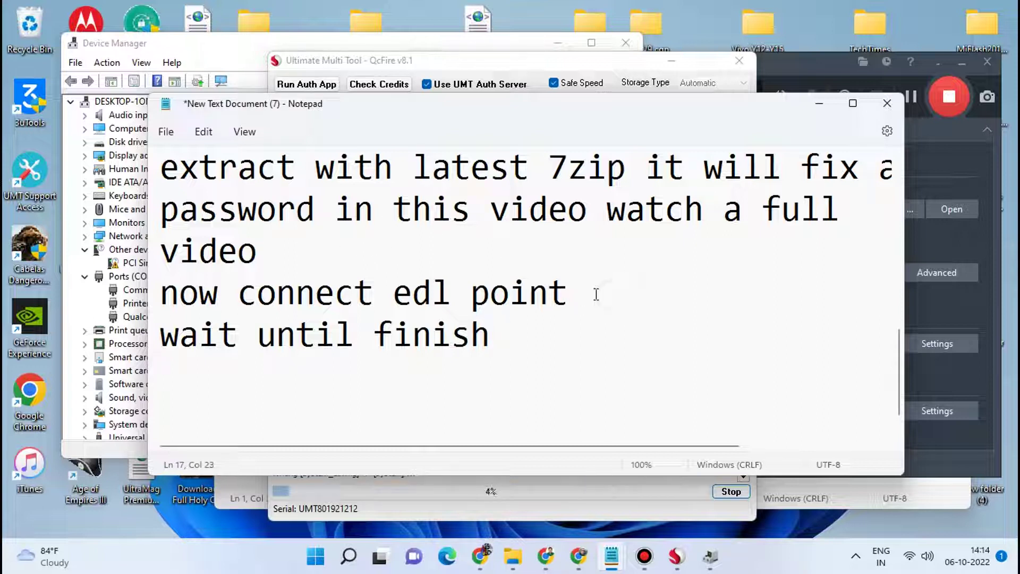
type("itho")
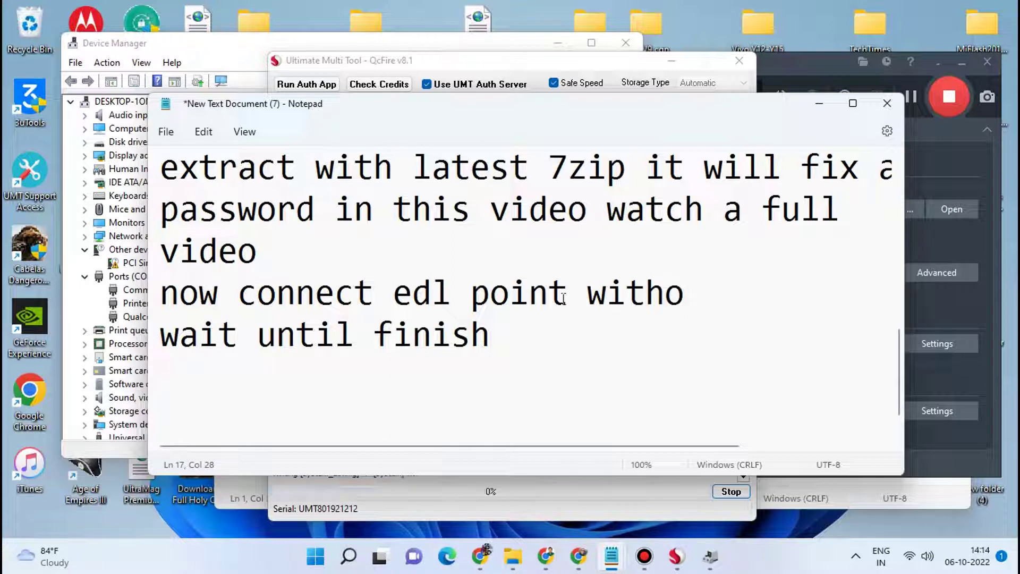
type("t ")
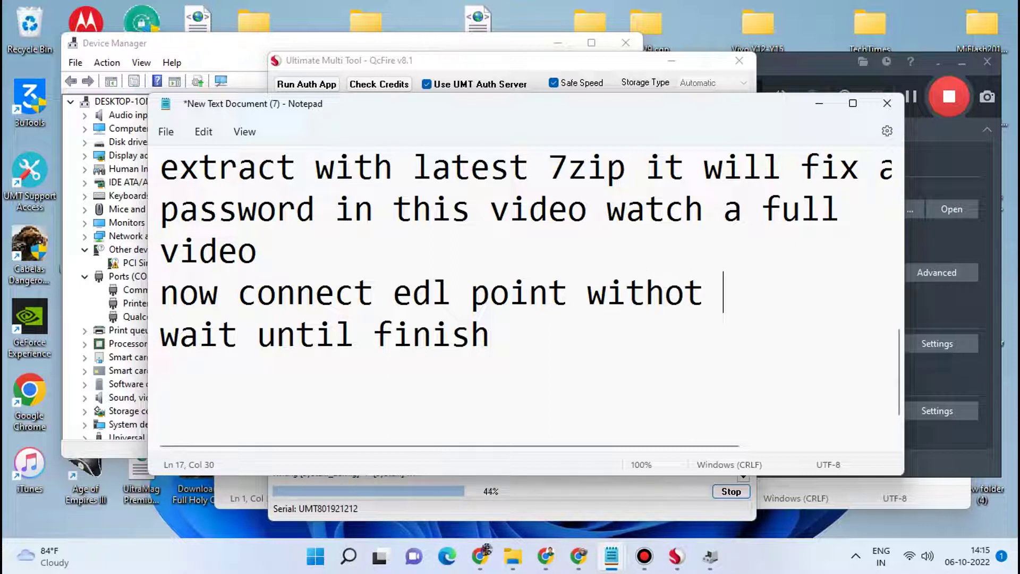
type("a ba")
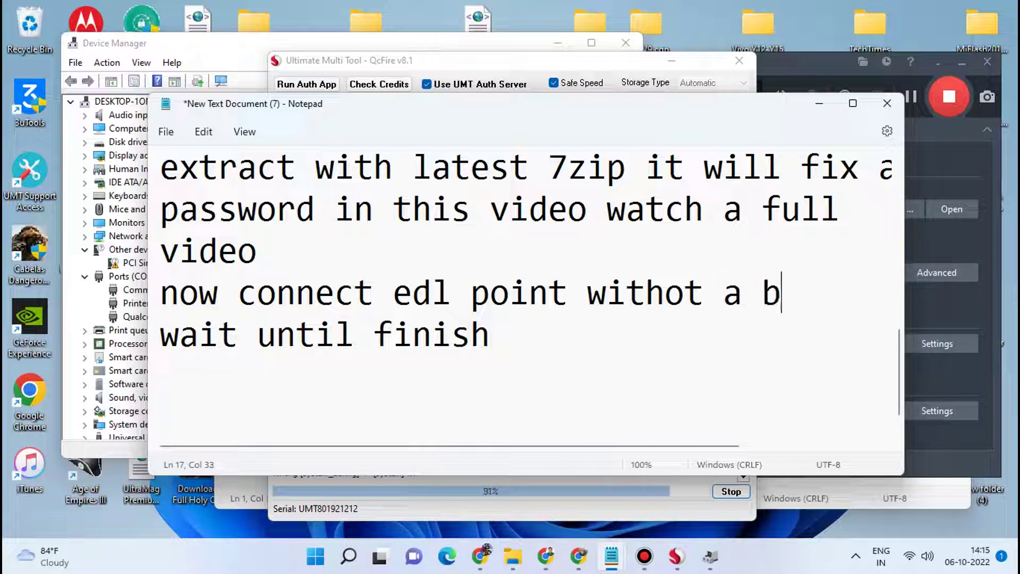
type("e")
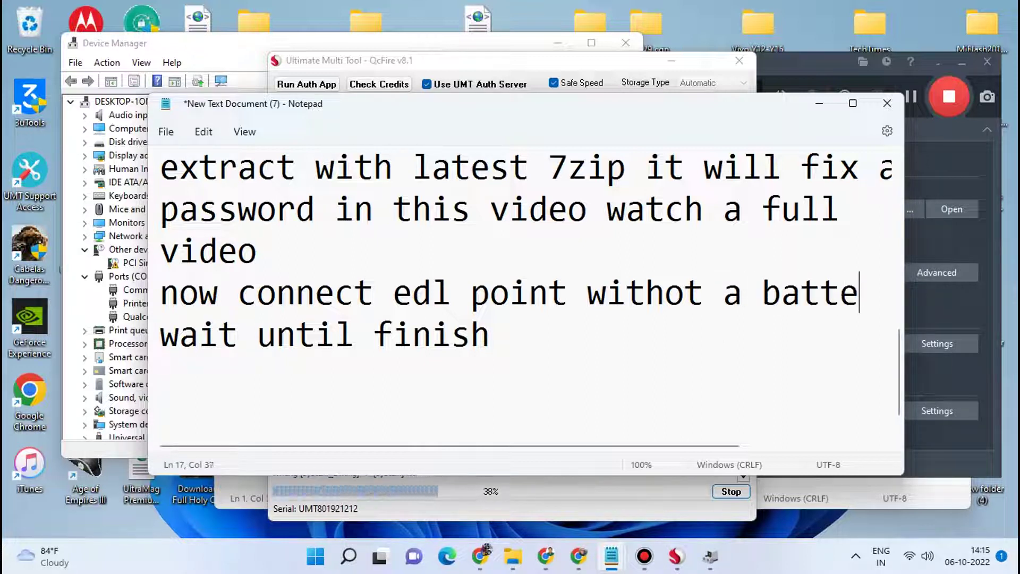
type("ry")
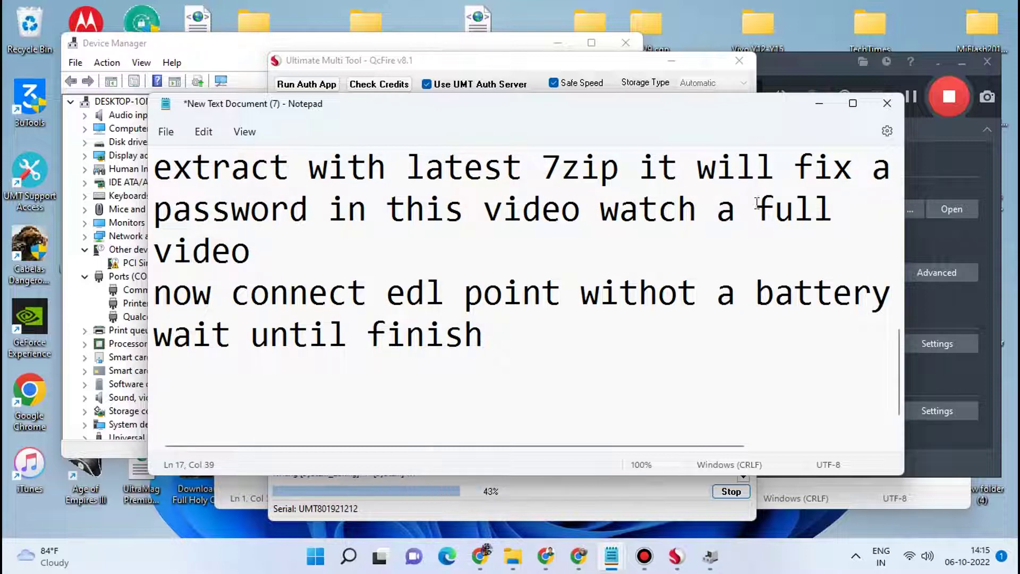
Minimize the notes and reposition the QcFire window to monitor the flashing log until the operation ends
left_click(826, 112)
left_click(839, 100)
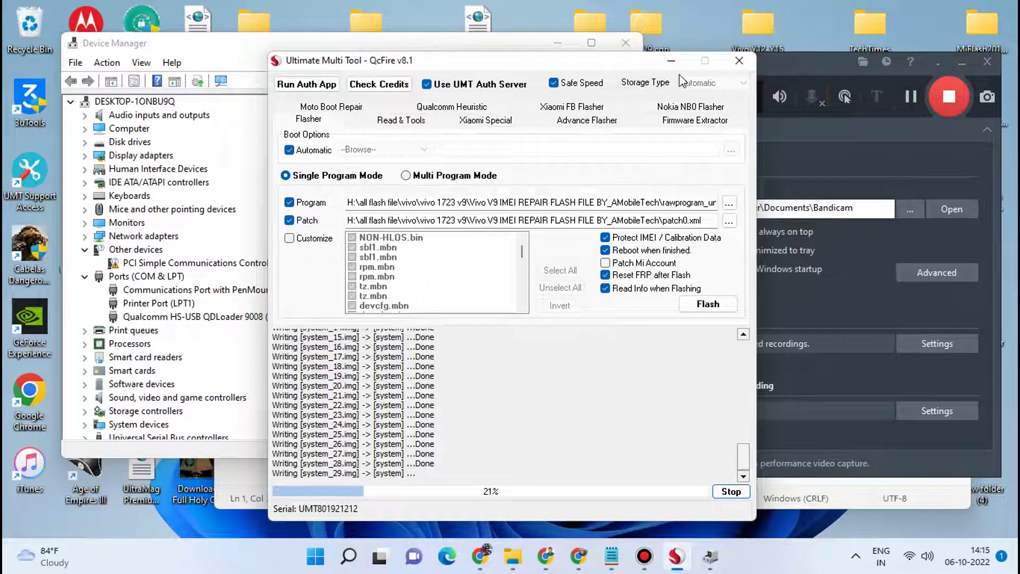
left_click_drag(604, 67, 576, 48)
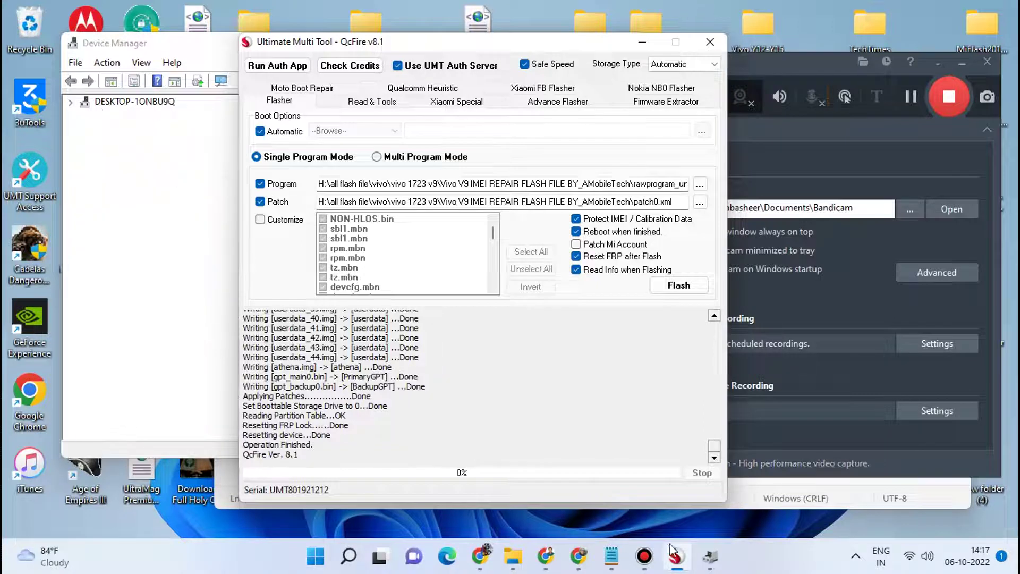
Reopen the New Text Document (7) notes and add "now insert battery connector and power on" at the end, with "on" on its own line
mouse_move(616, 561)
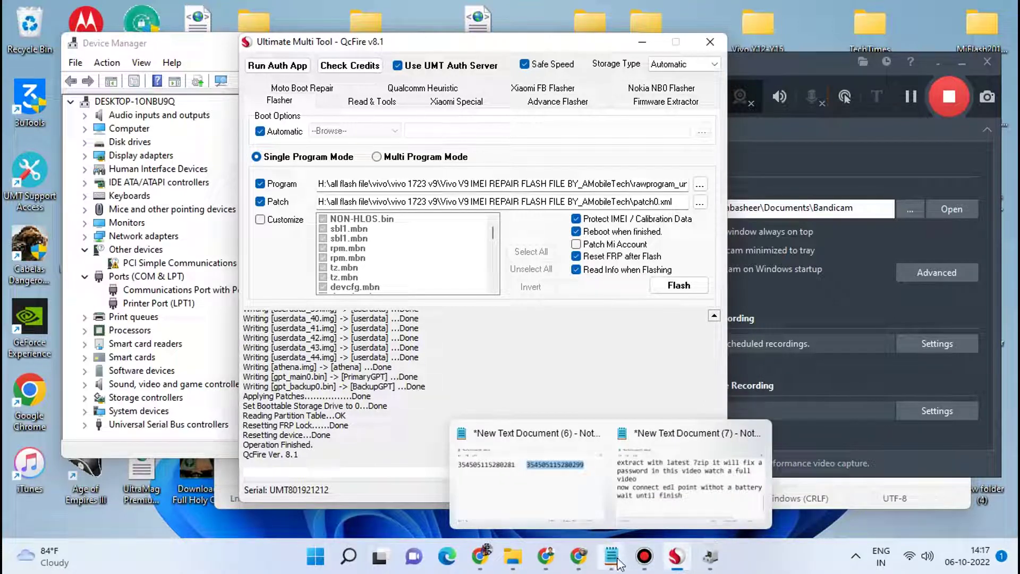
left_click(728, 489)
left_click(524, 333)
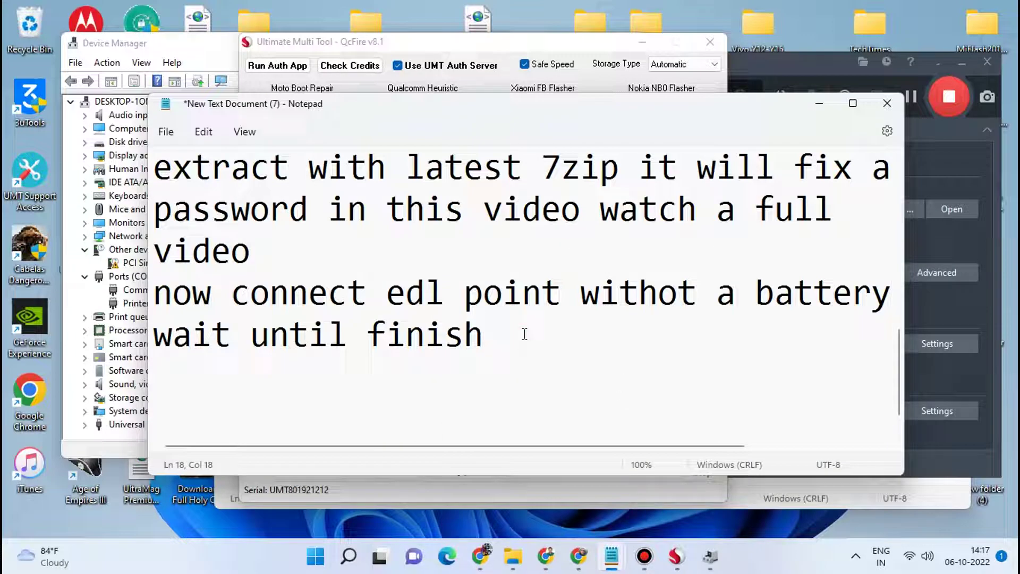
key("Return")
type("now")
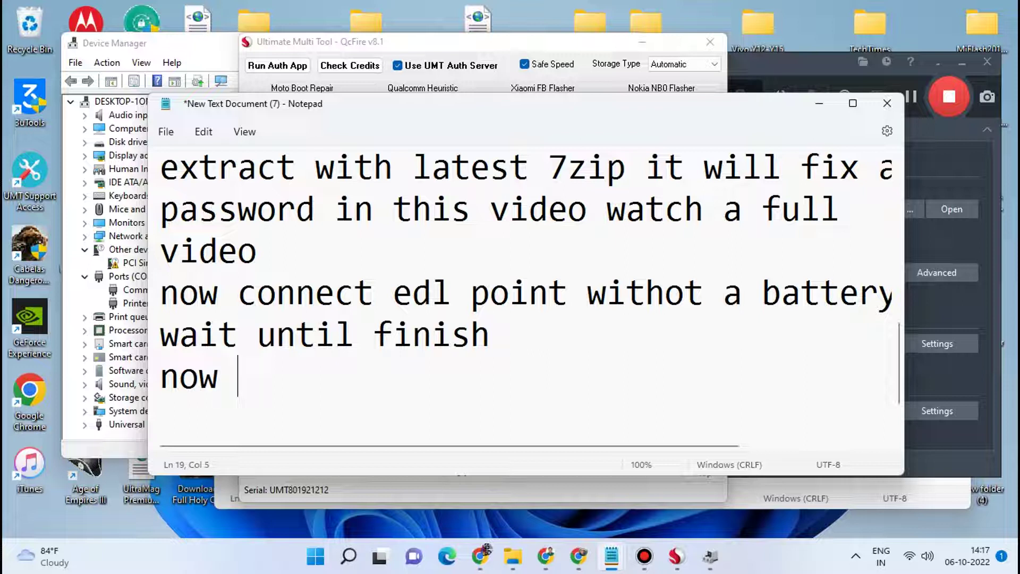
type(" insert battery co")
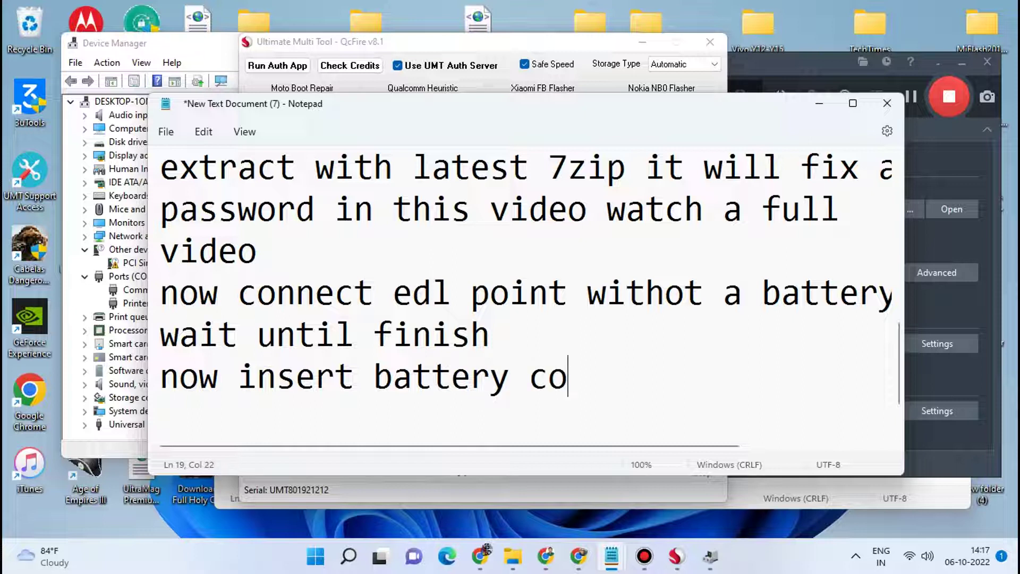
type("nn")
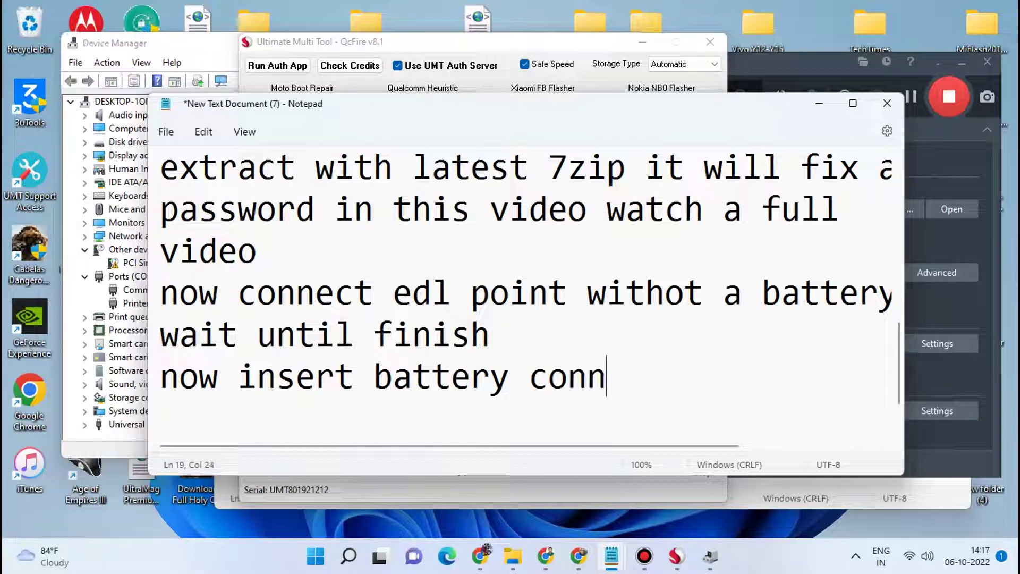
type("ector")
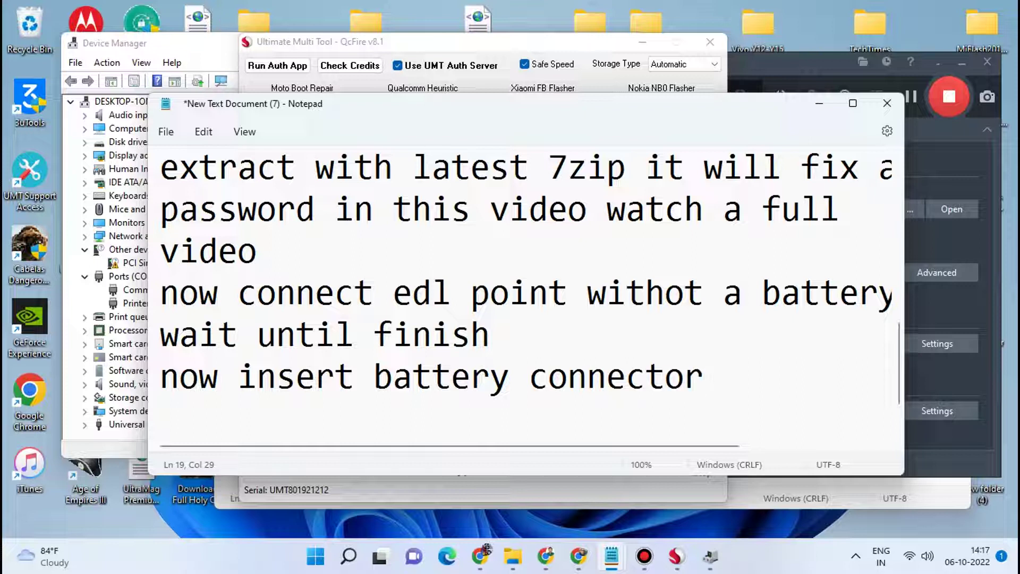
type(" and power")
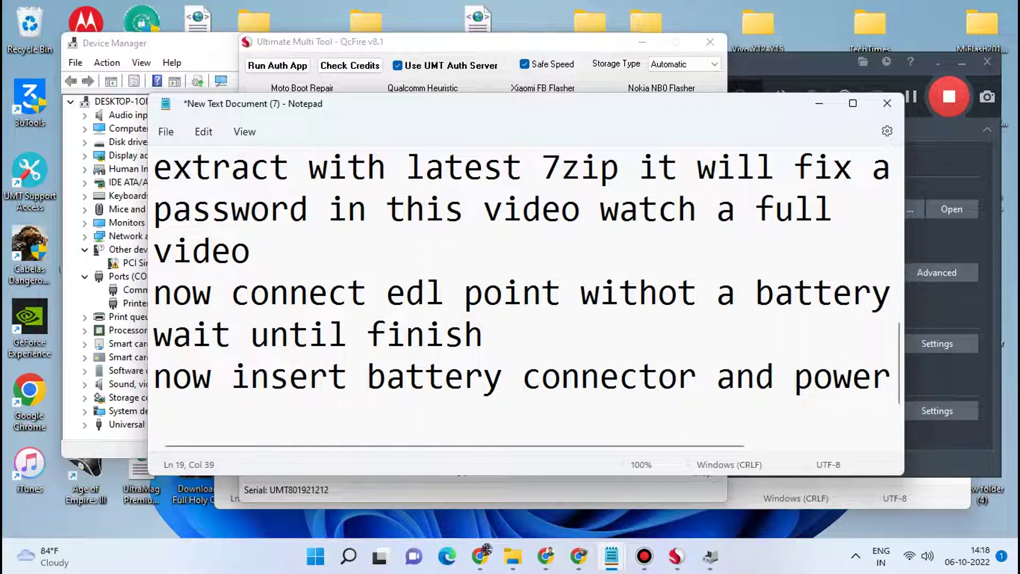
key("Return")
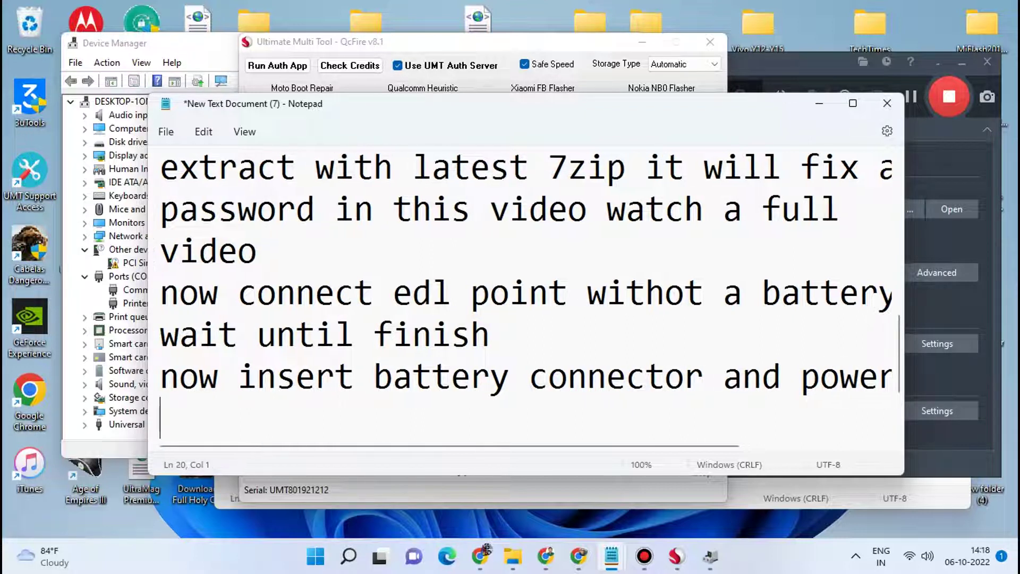
type("on")
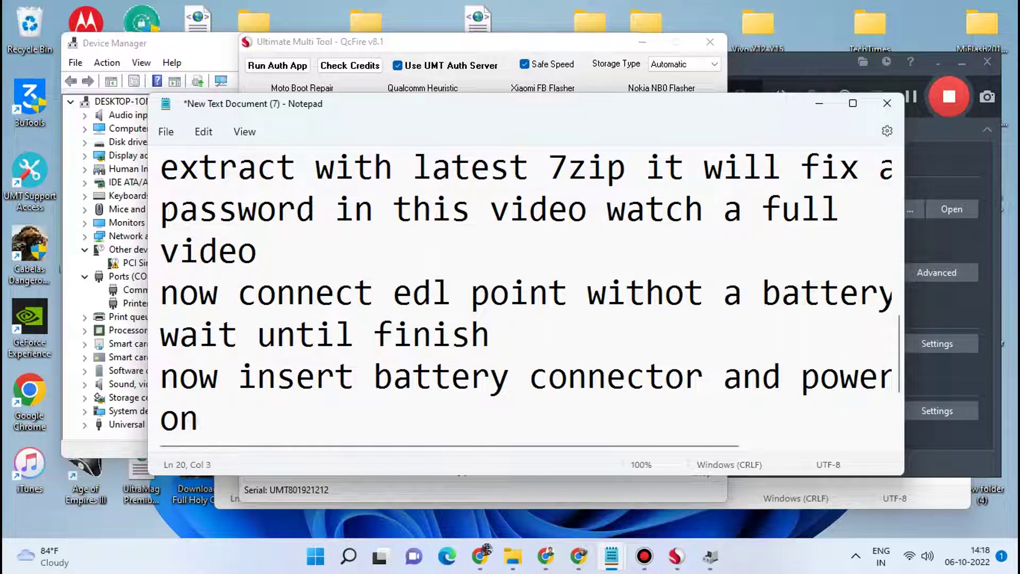
left_click(776, 58)
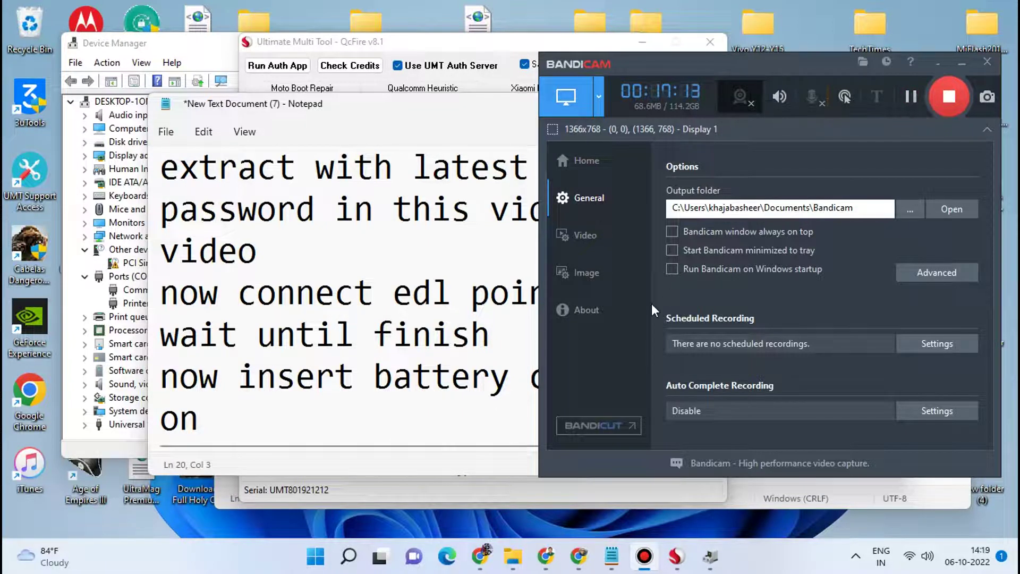
Return to the New Text Document (7) notes and add the line "if you got a same imei" at the end
left_click(303, 427)
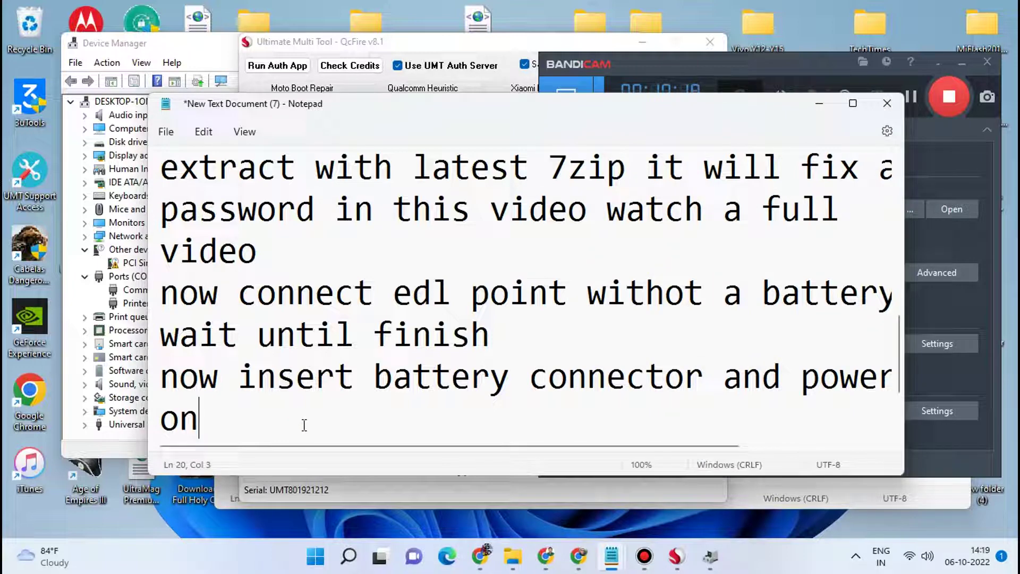
key("Return")
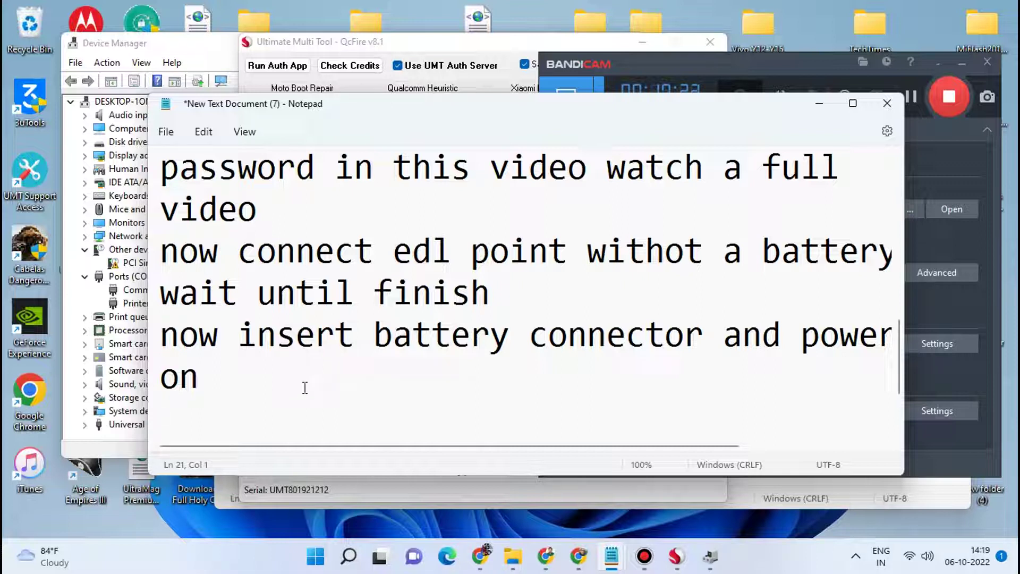
type("i")
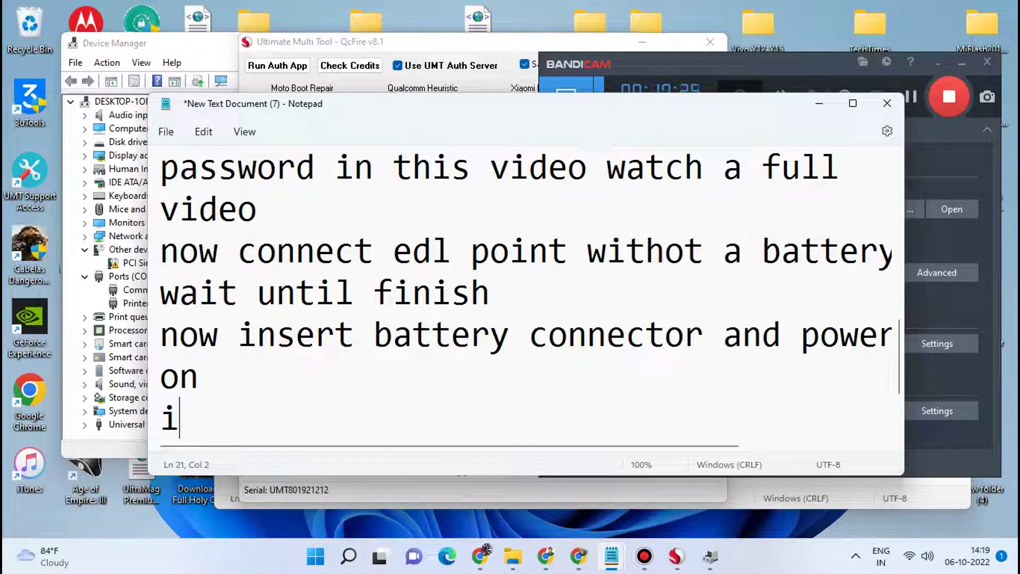
type("f y")
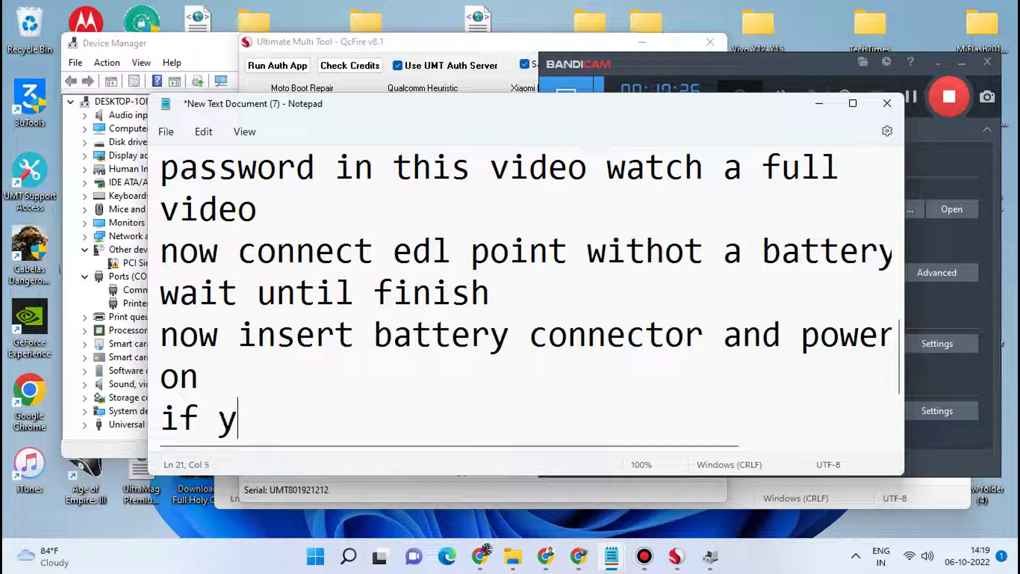
type("ou g")
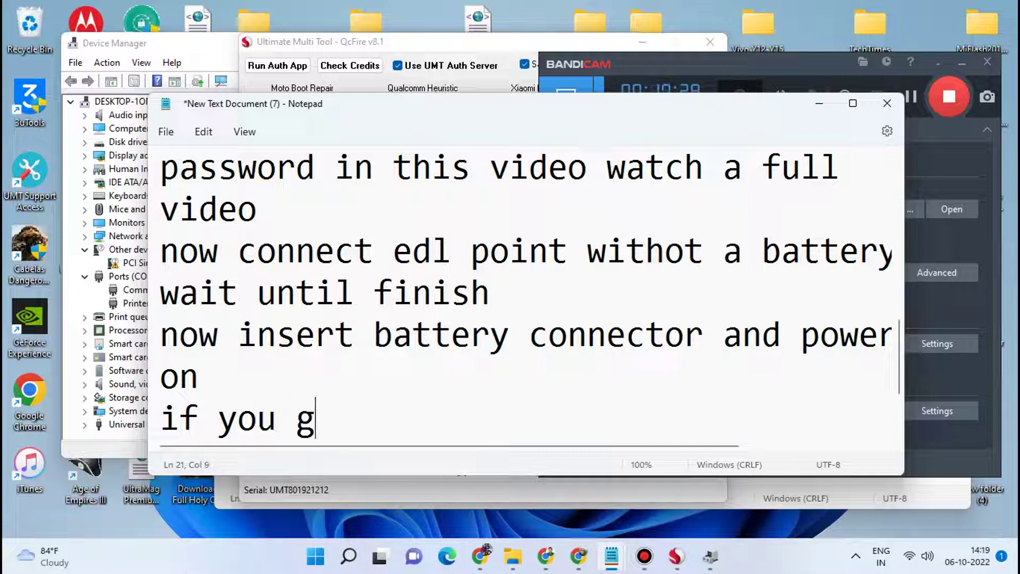
type("ot a")
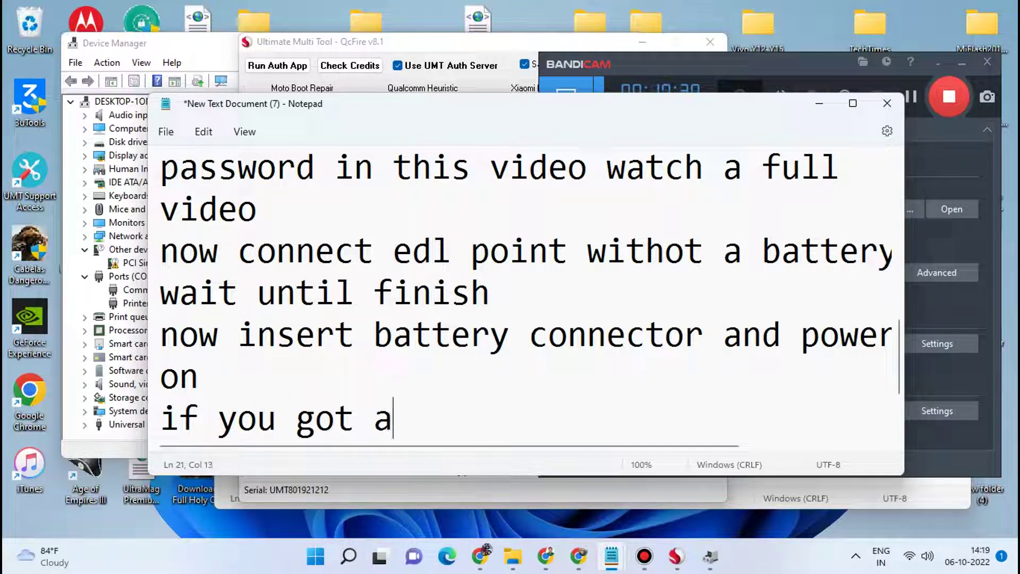
type(" sam")
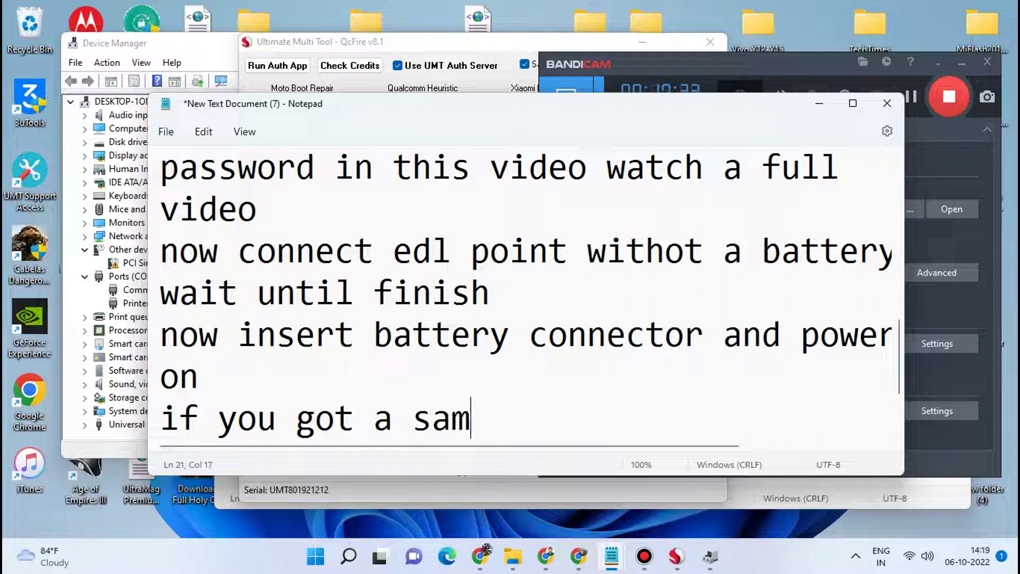
type("e imei")
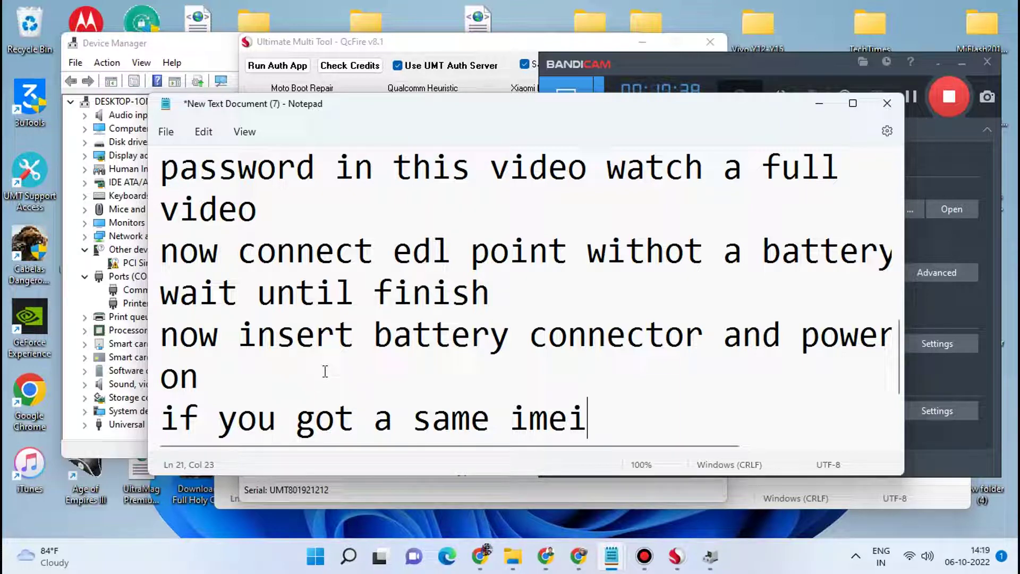
Add the closing line "watch carefully now" below the same-IMEI line in the notes
key("Return")
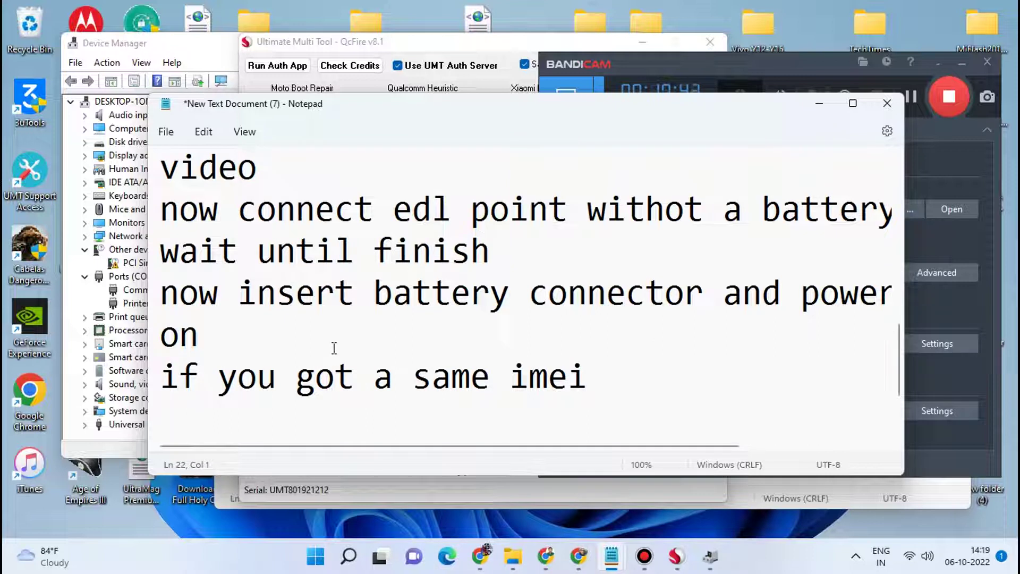
type("watc")
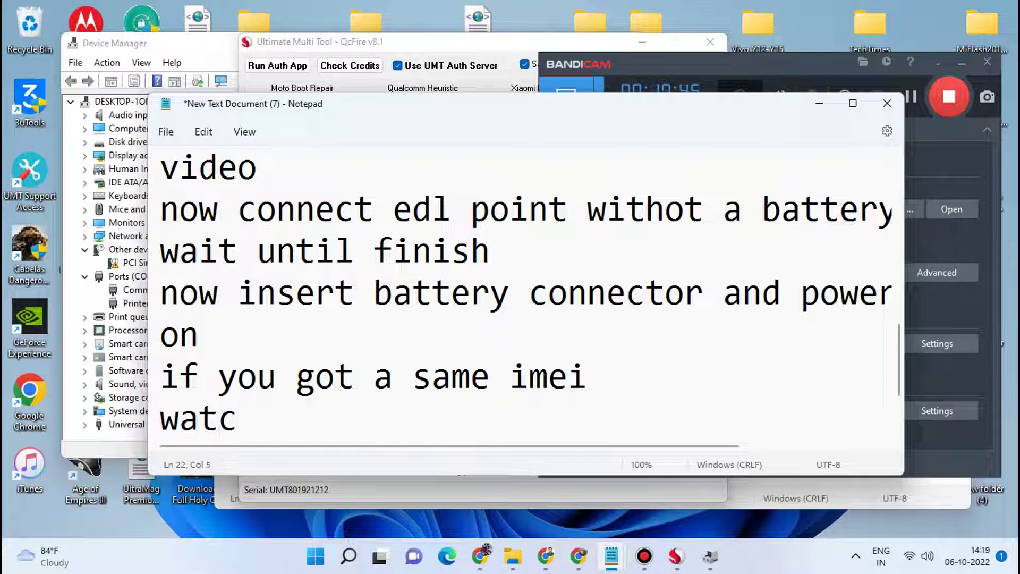
type("h")
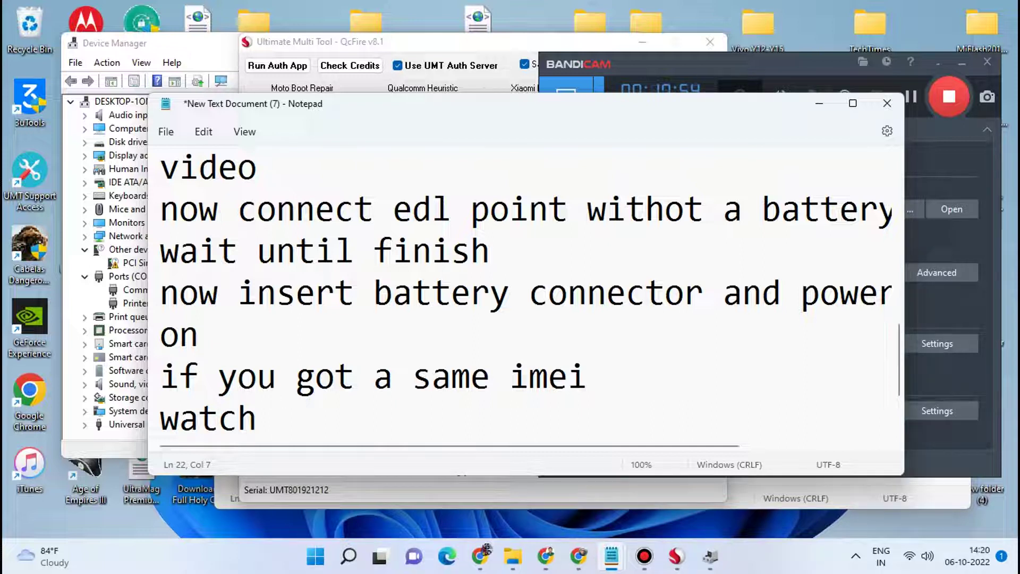
type("carefu")
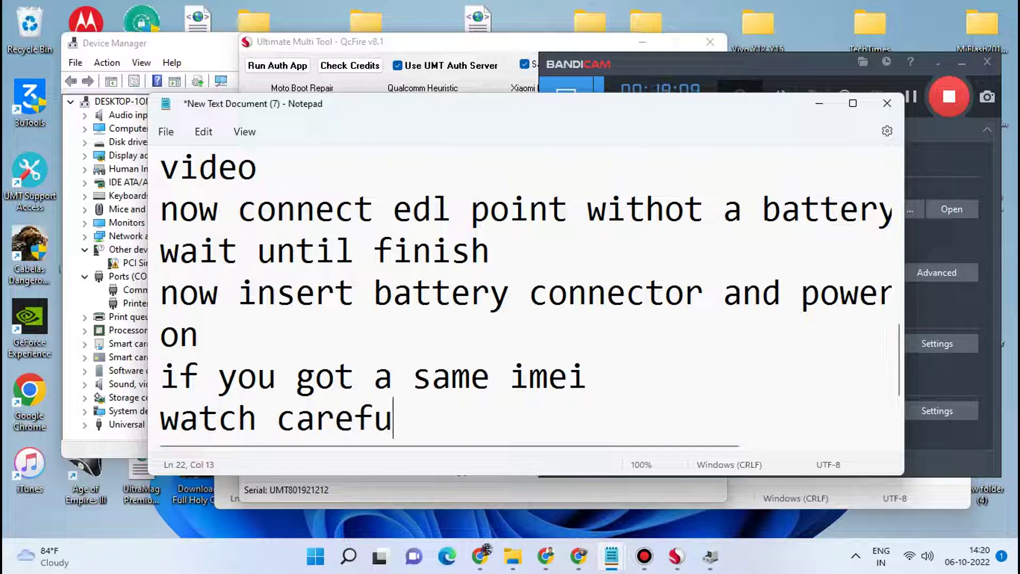
type("ll")
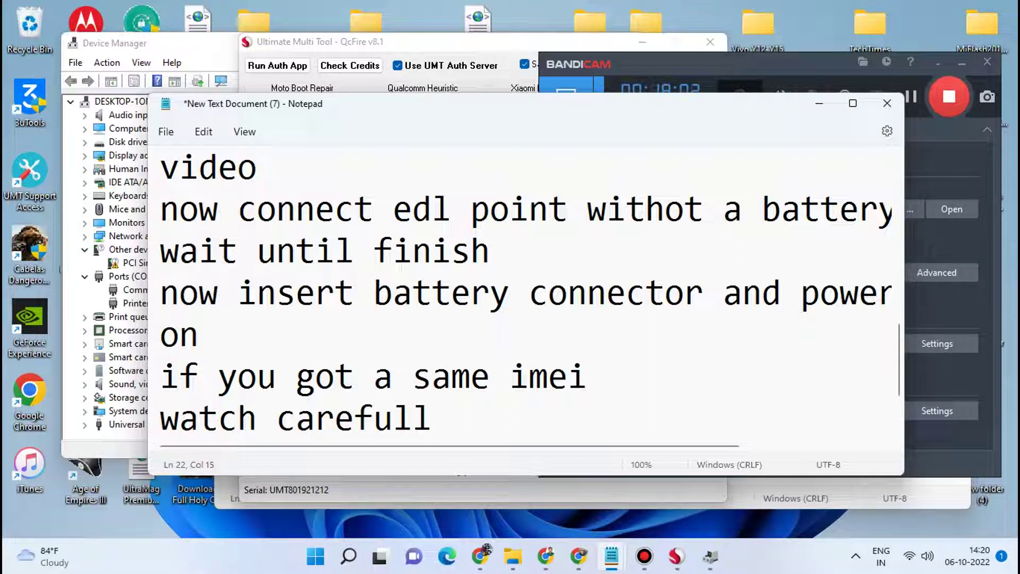
type("y now")
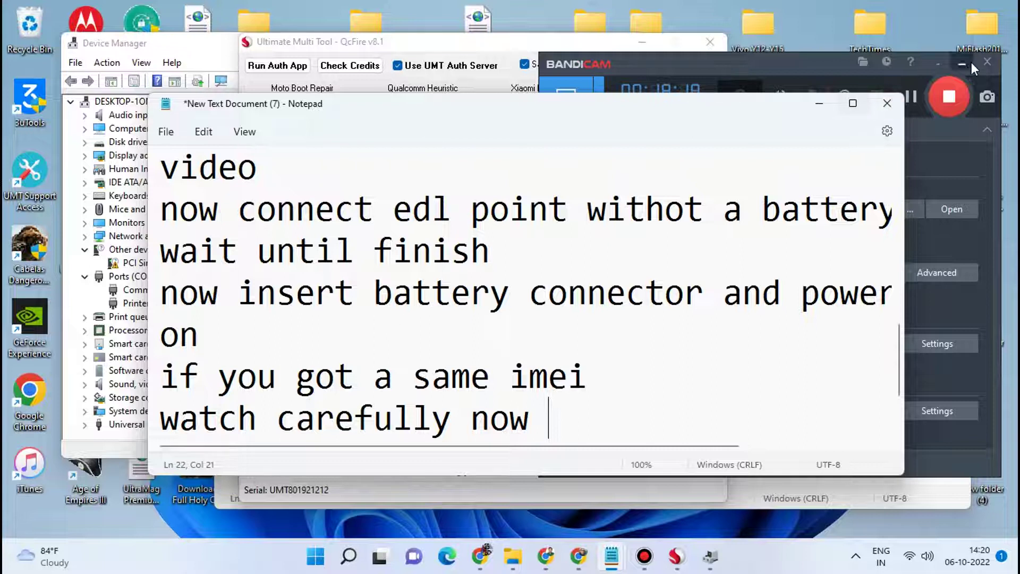
Switch to Bandicam and stop the running screen recording
left_click(946, 102)
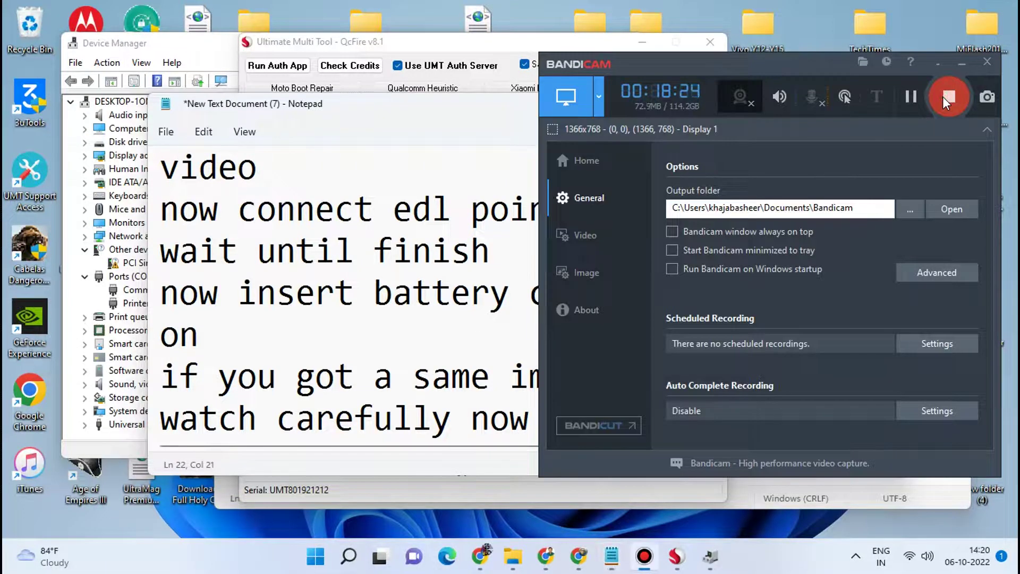
left_click(942, 97)
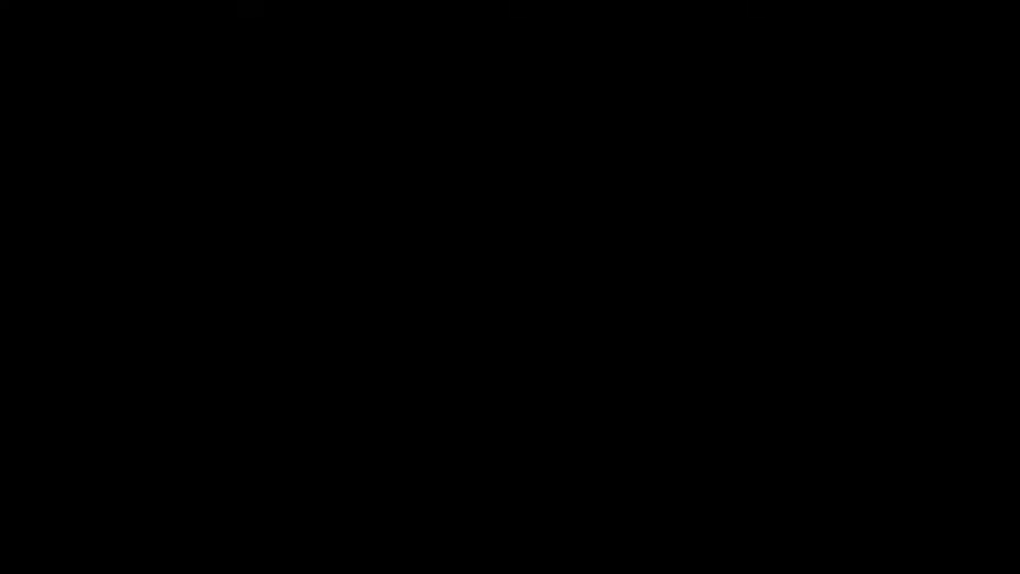